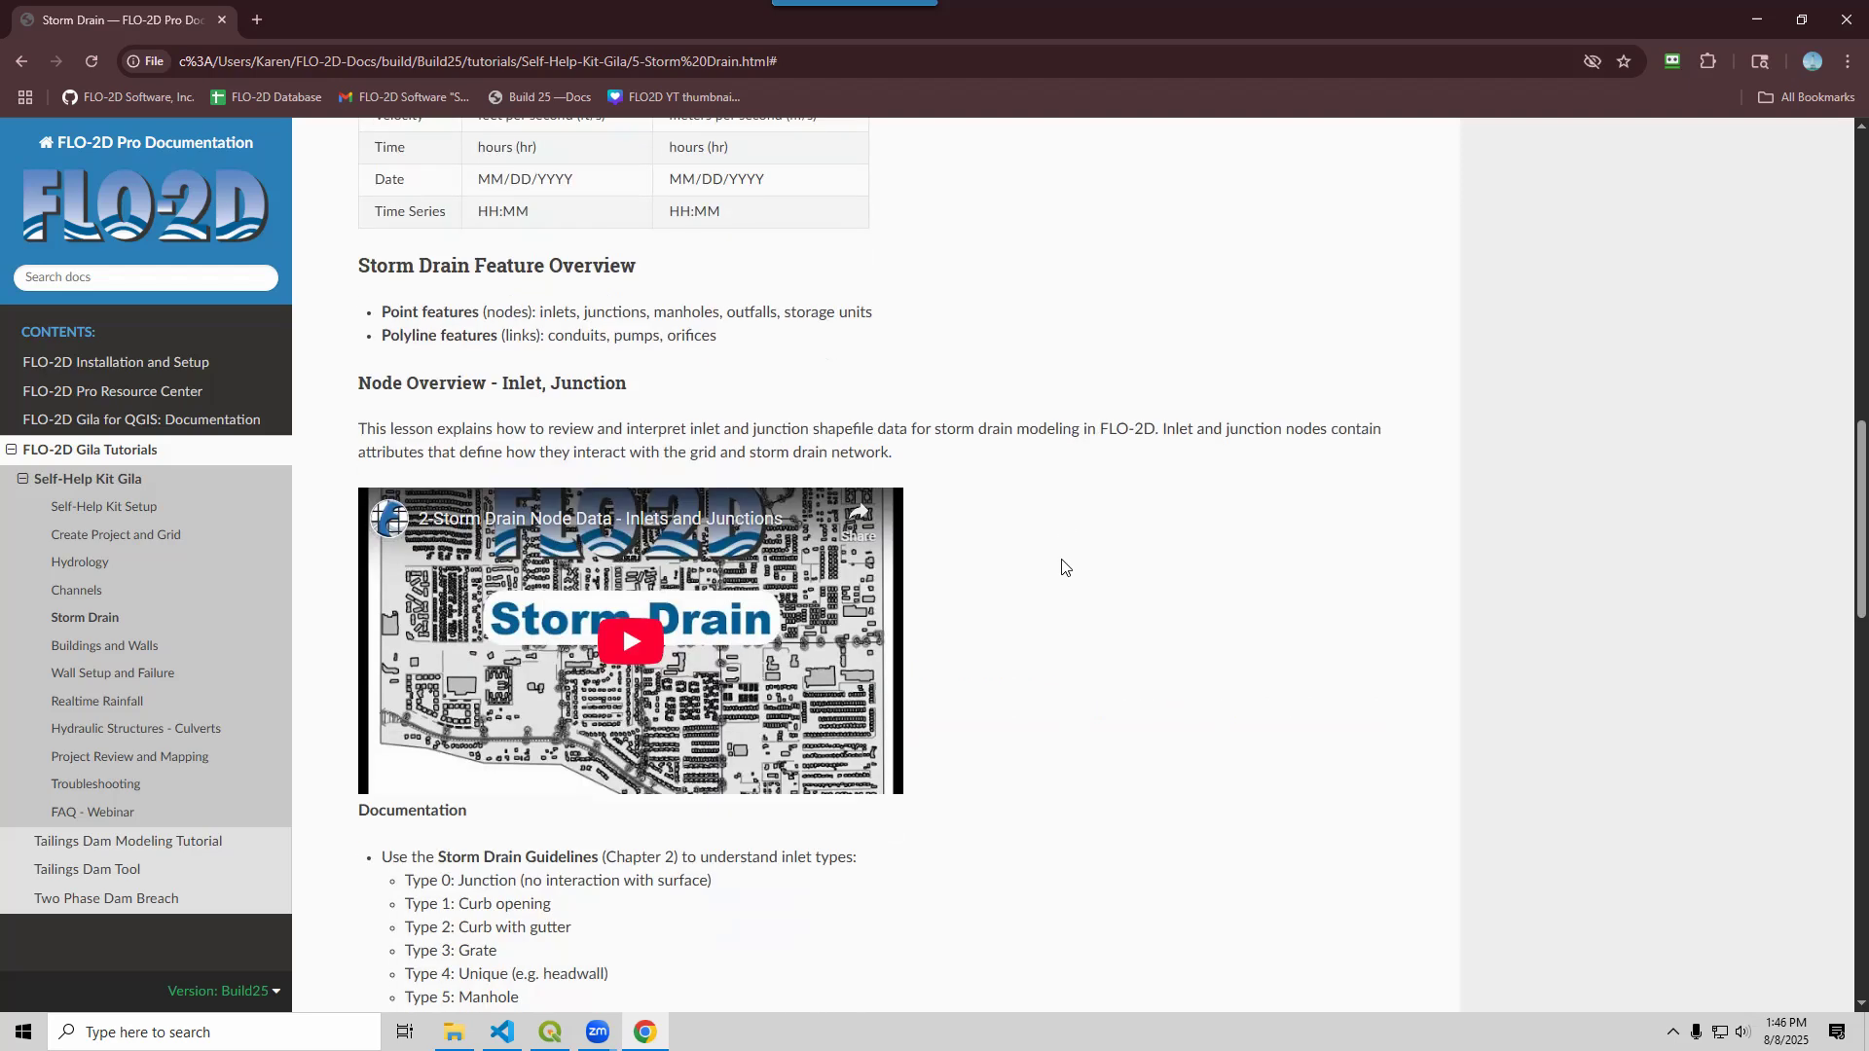
Scroll the FLO-2D documentation, expand the Simple Storm Drain Tutorial, then collapse it again
{"action": "scroll", "coordinate": [1054, 562], "scroll_direction": "down", "scroll_amount": 7}
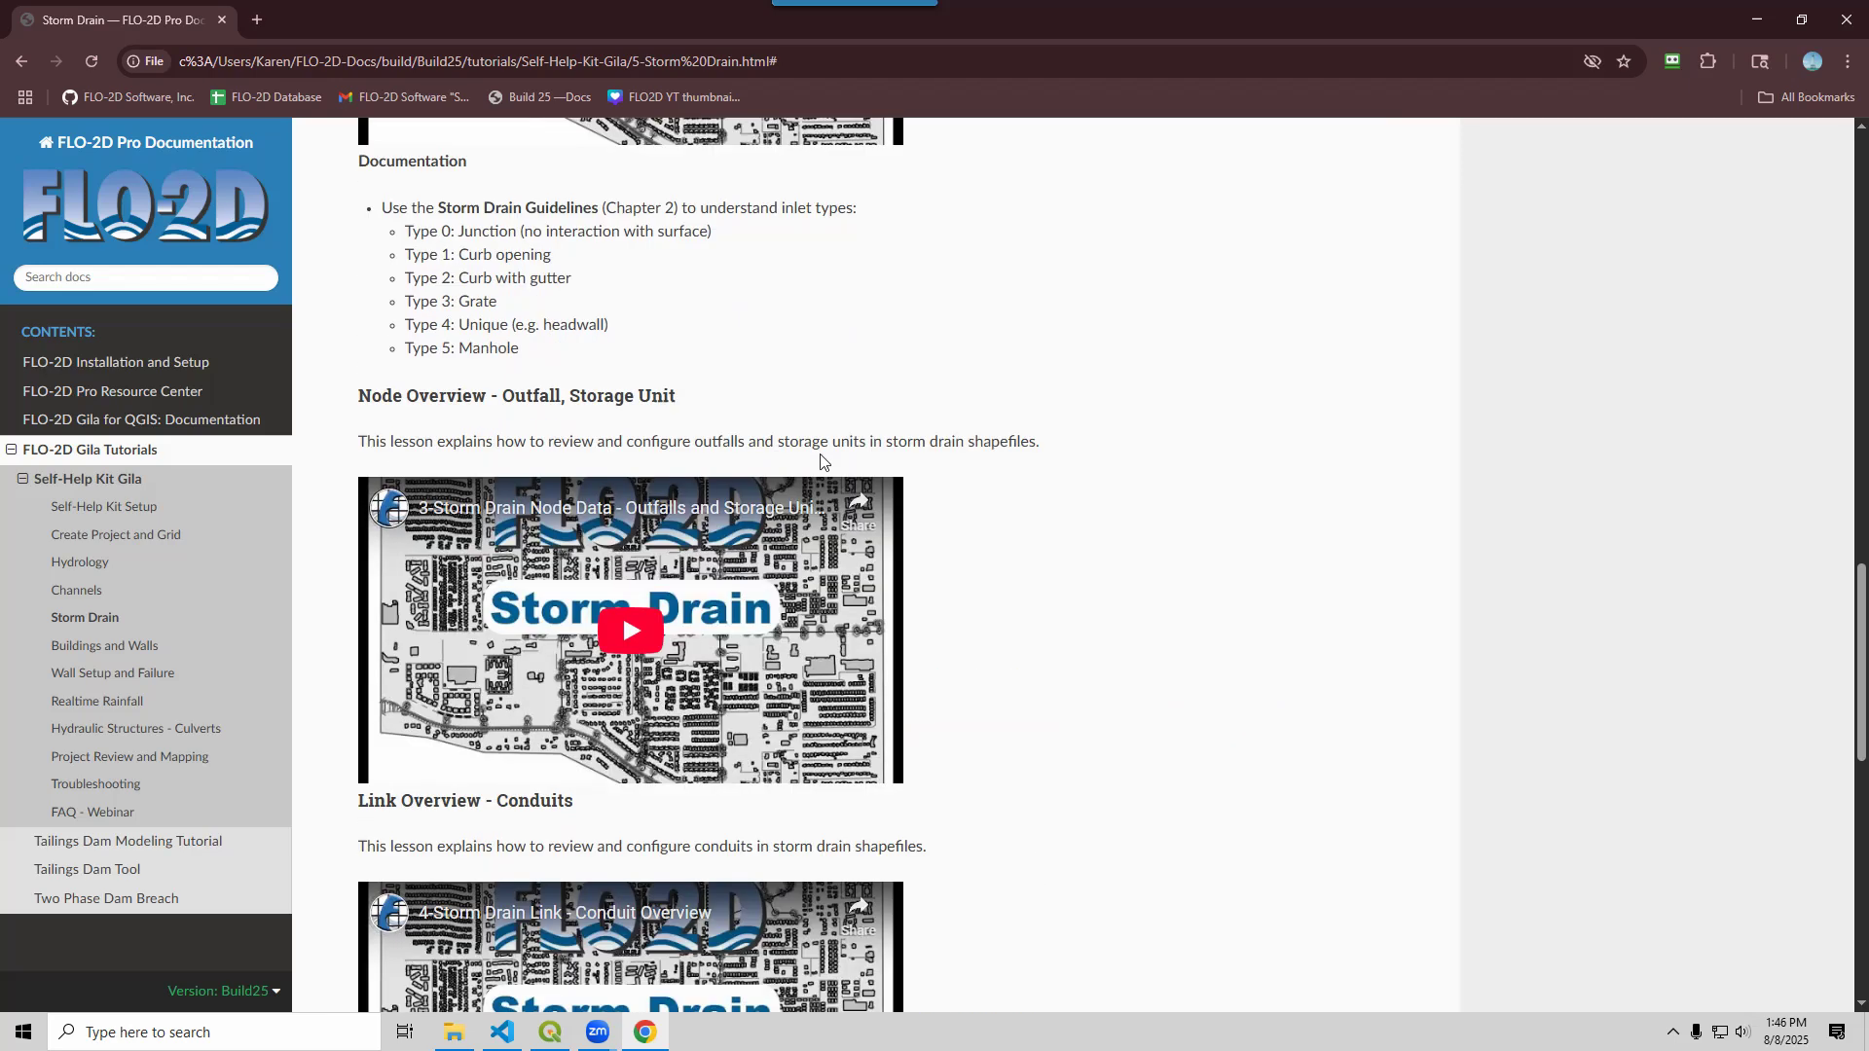
{"action": "scroll", "coordinate": [1069, 554], "scroll_direction": "down", "scroll_amount": 7}
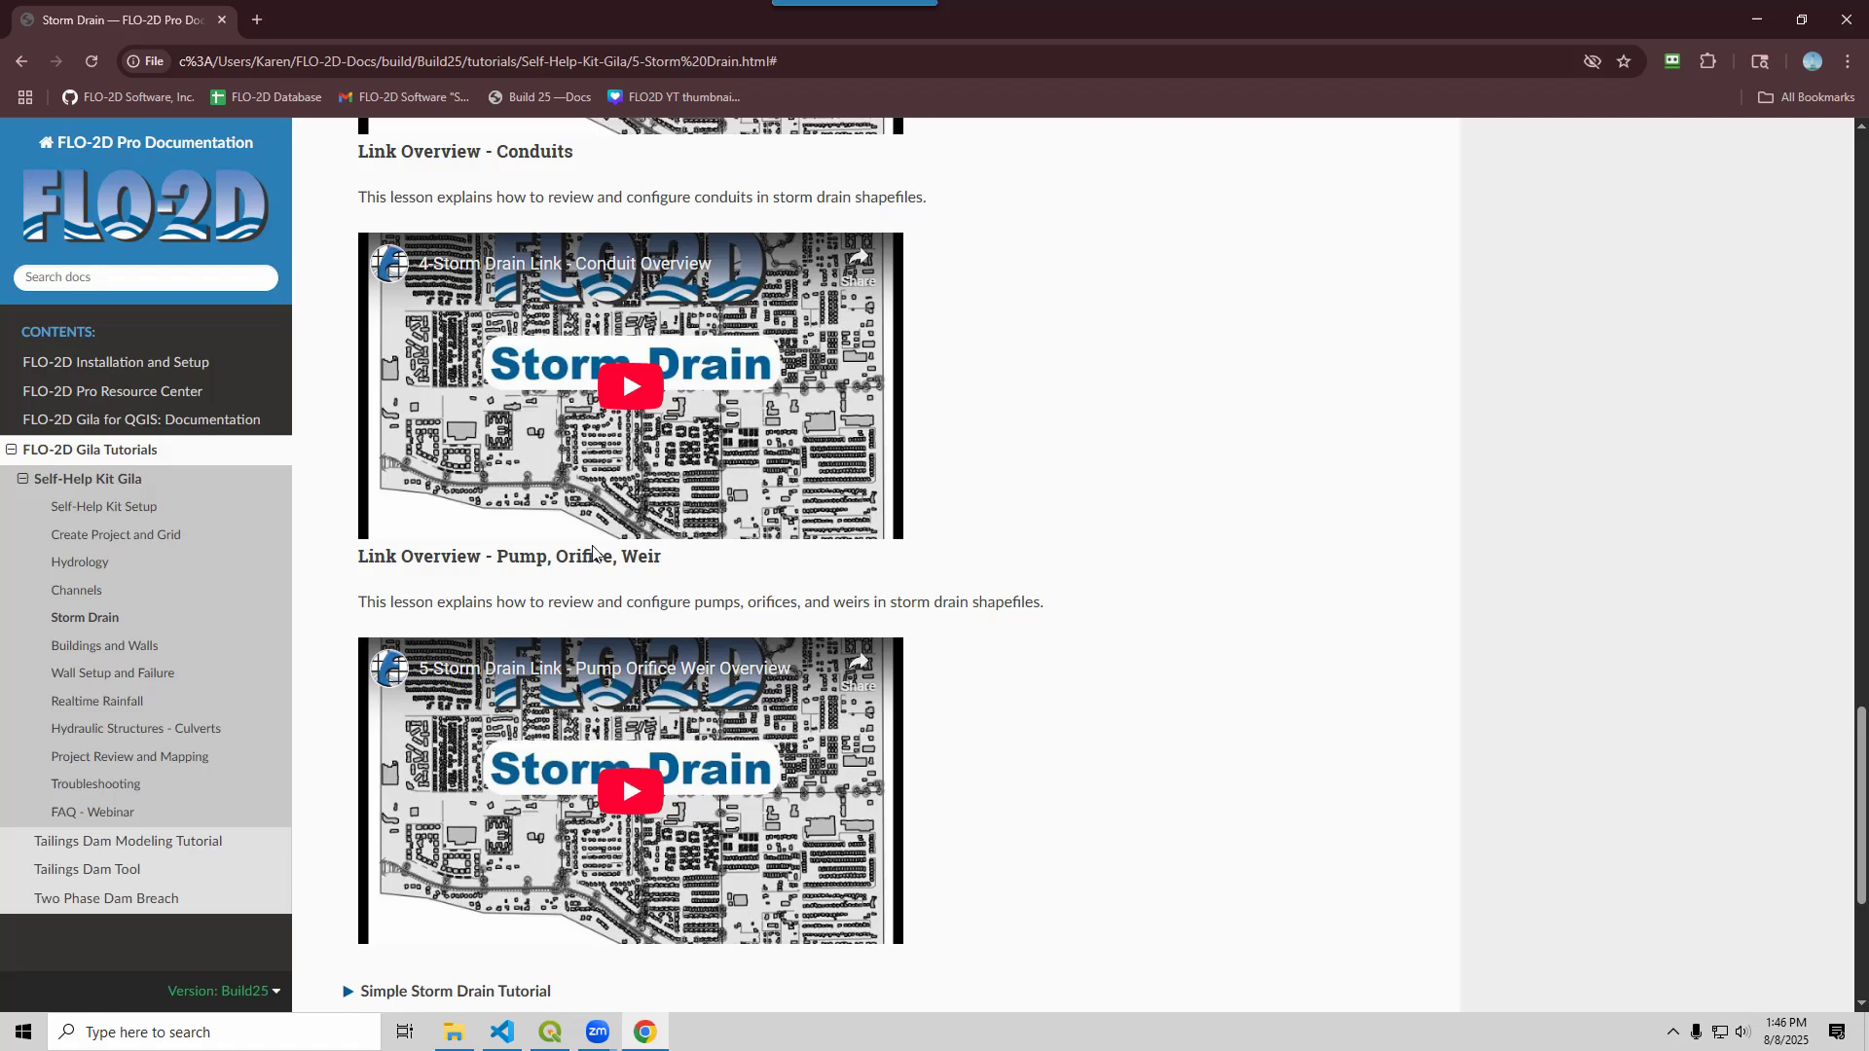
{"action": "scroll", "coordinate": [1051, 619], "scroll_direction": "down", "scroll_amount": 4}
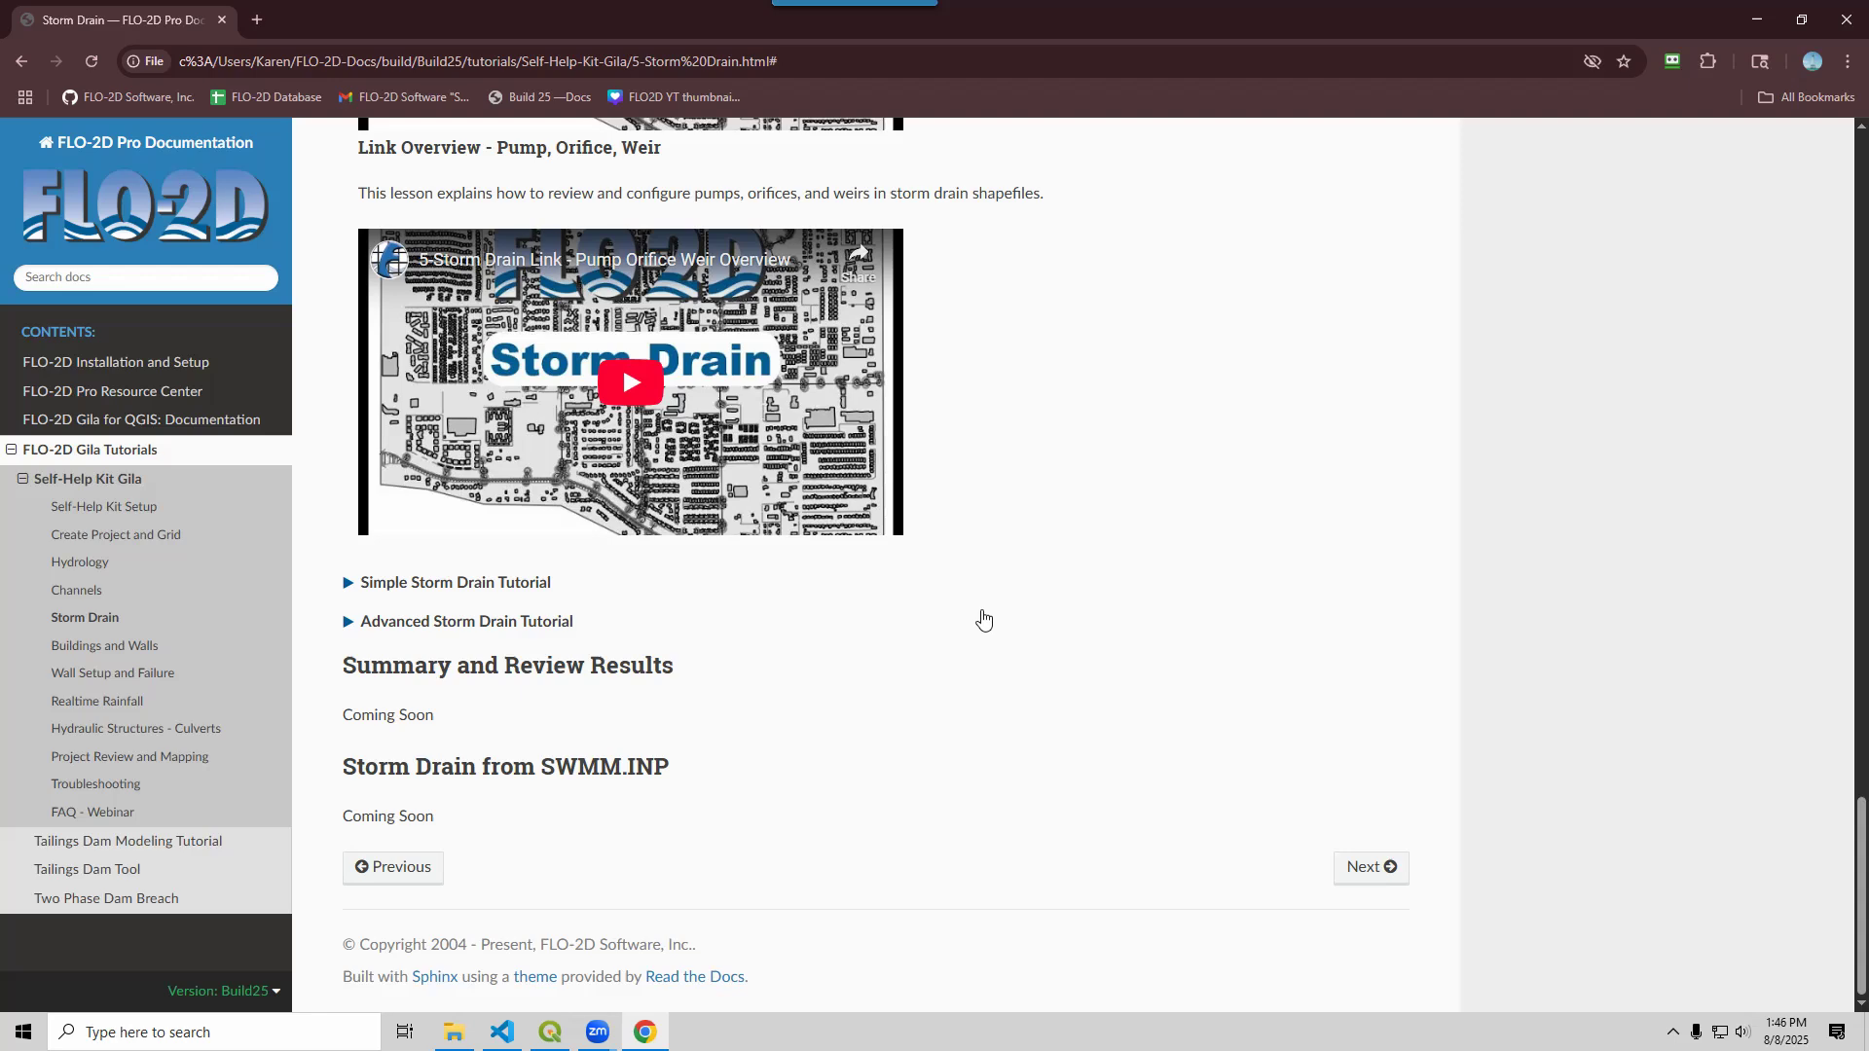
{"action": "left_click", "coordinate": [347, 583]}
{"action": "scroll", "coordinate": [564, 645], "scroll_direction": "down", "scroll_amount": 2}
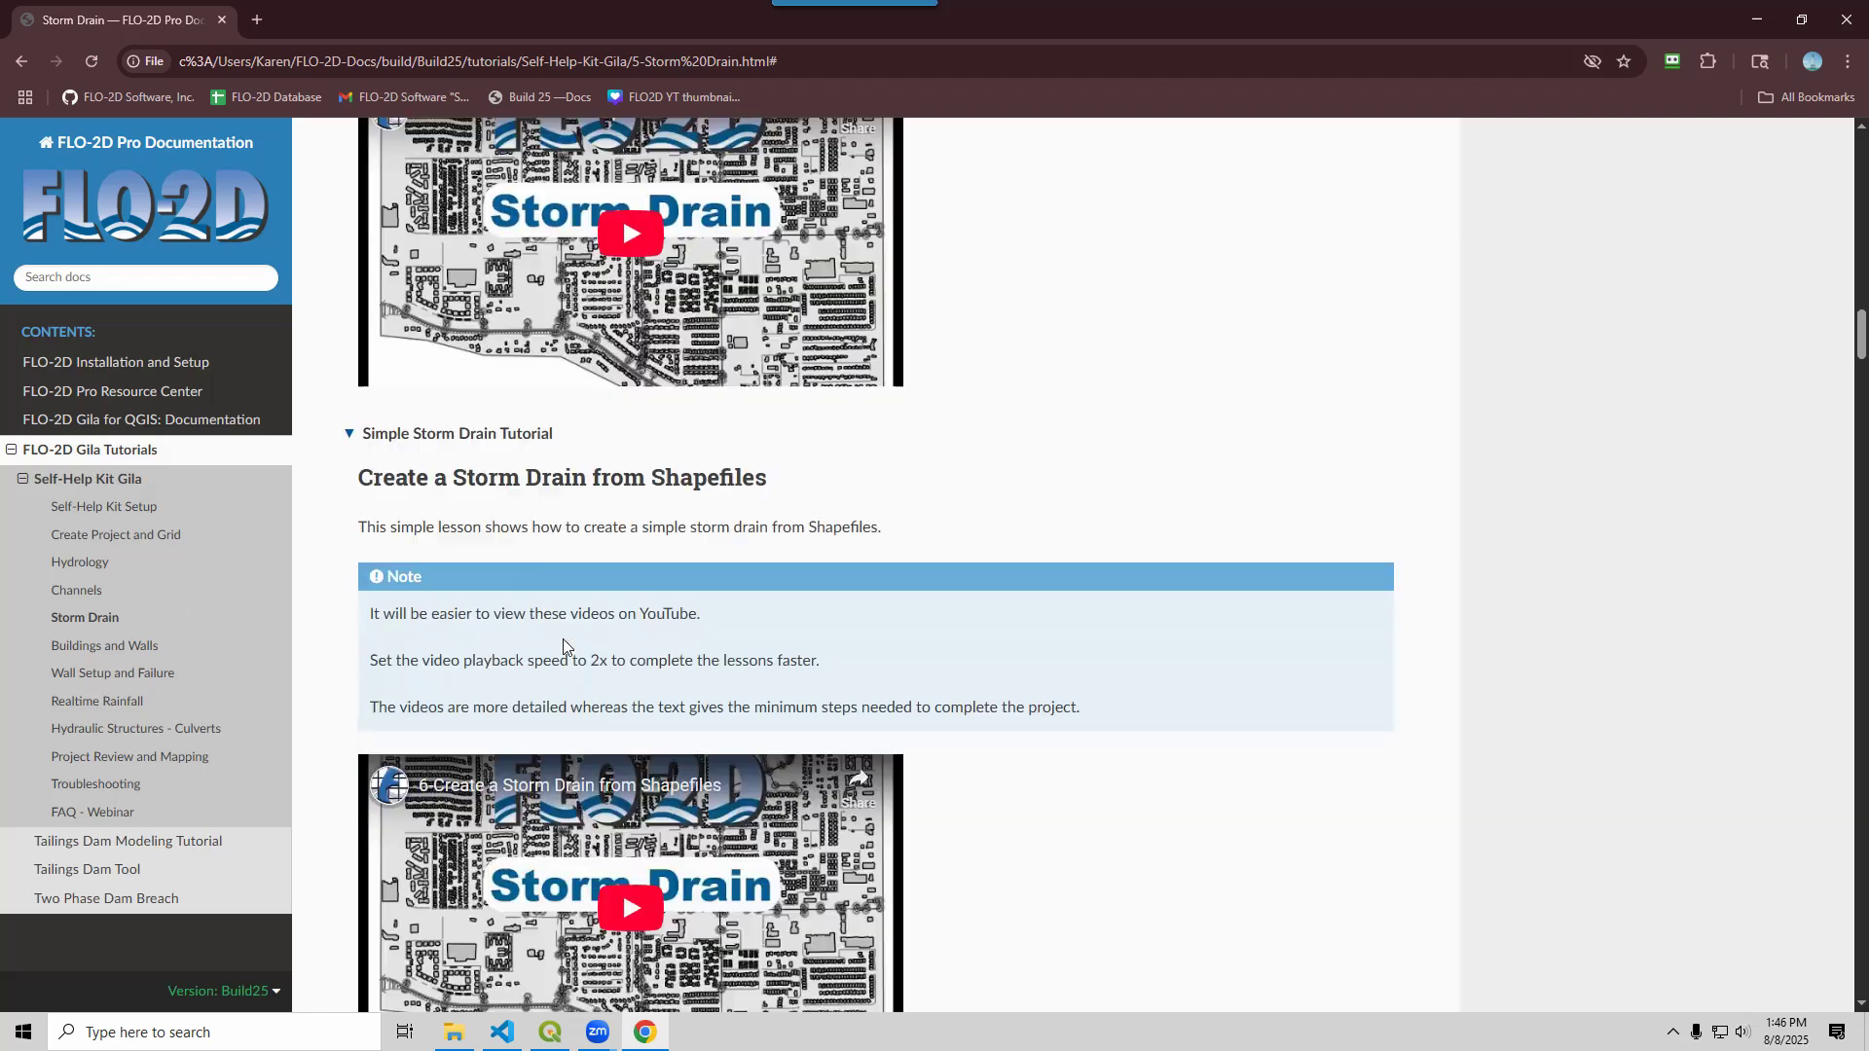
{"action": "scroll", "coordinate": [562, 645], "scroll_direction": "down", "scroll_amount": 8}
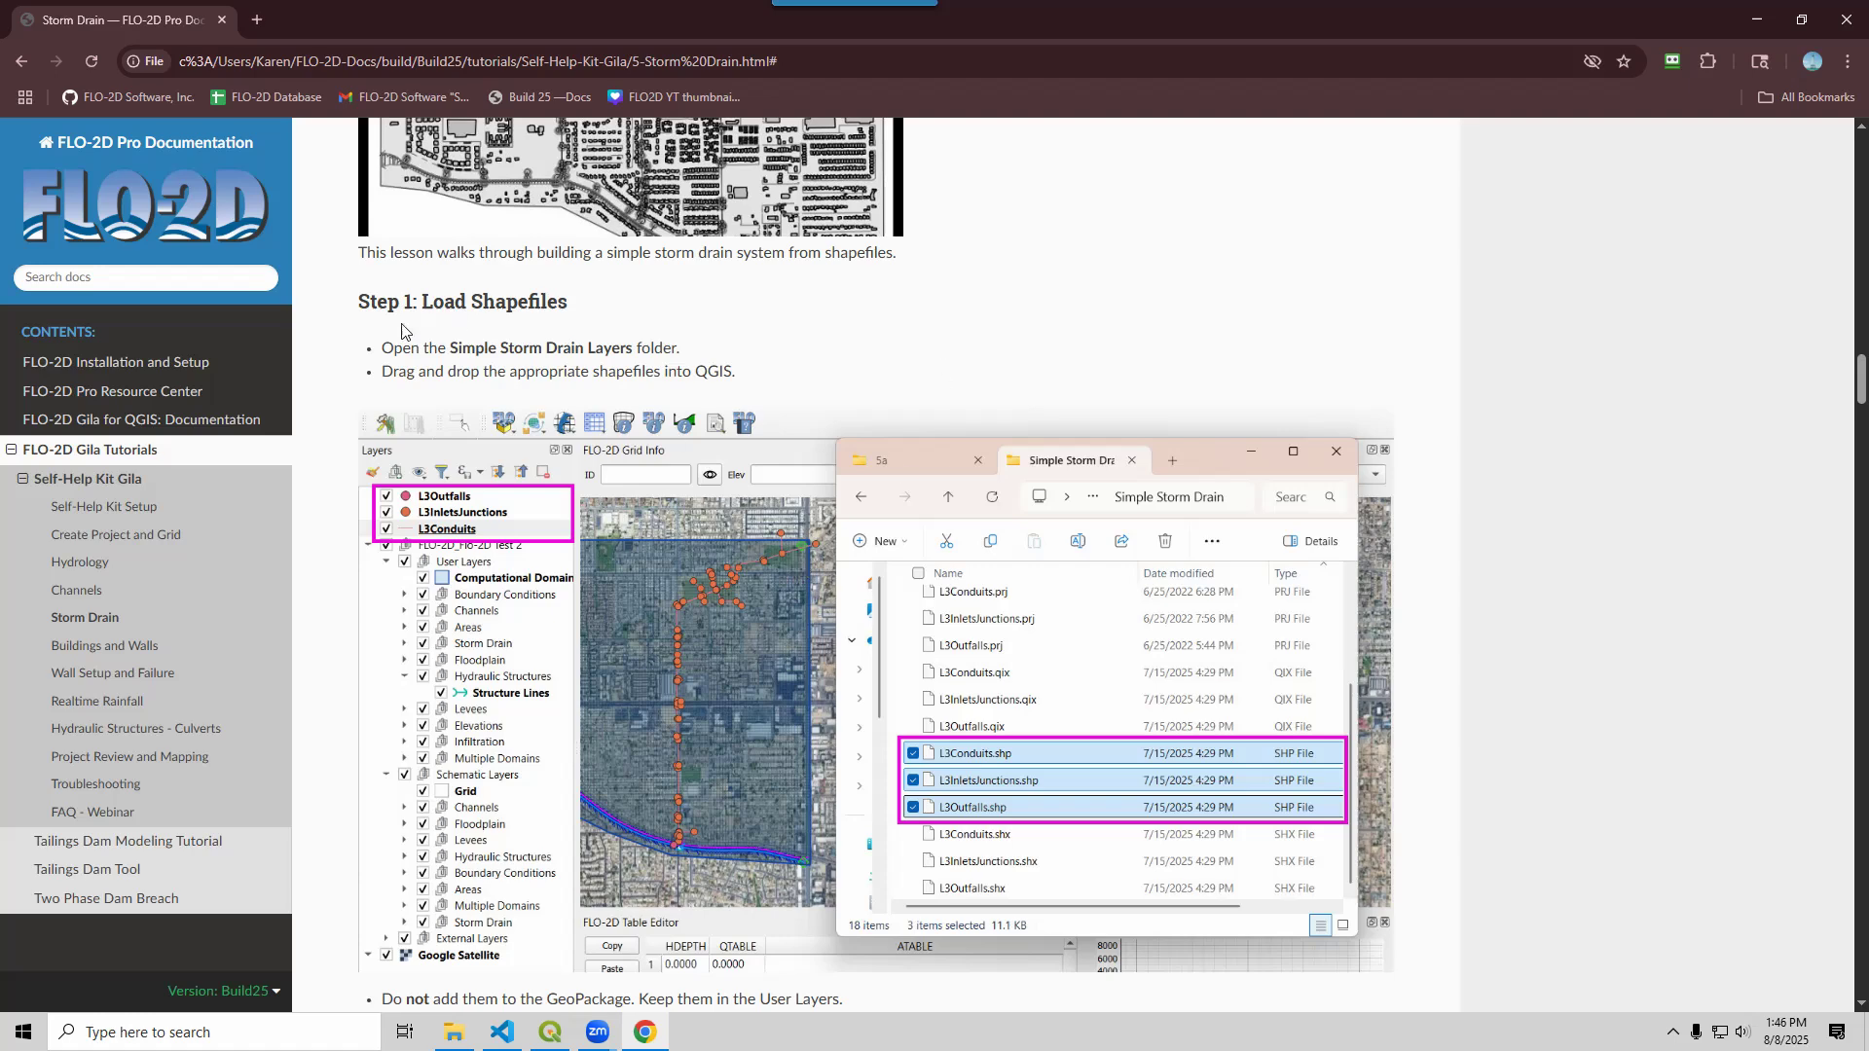
{"action": "scroll", "coordinate": [386, 340], "scroll_direction": "up", "scroll_amount": 6}
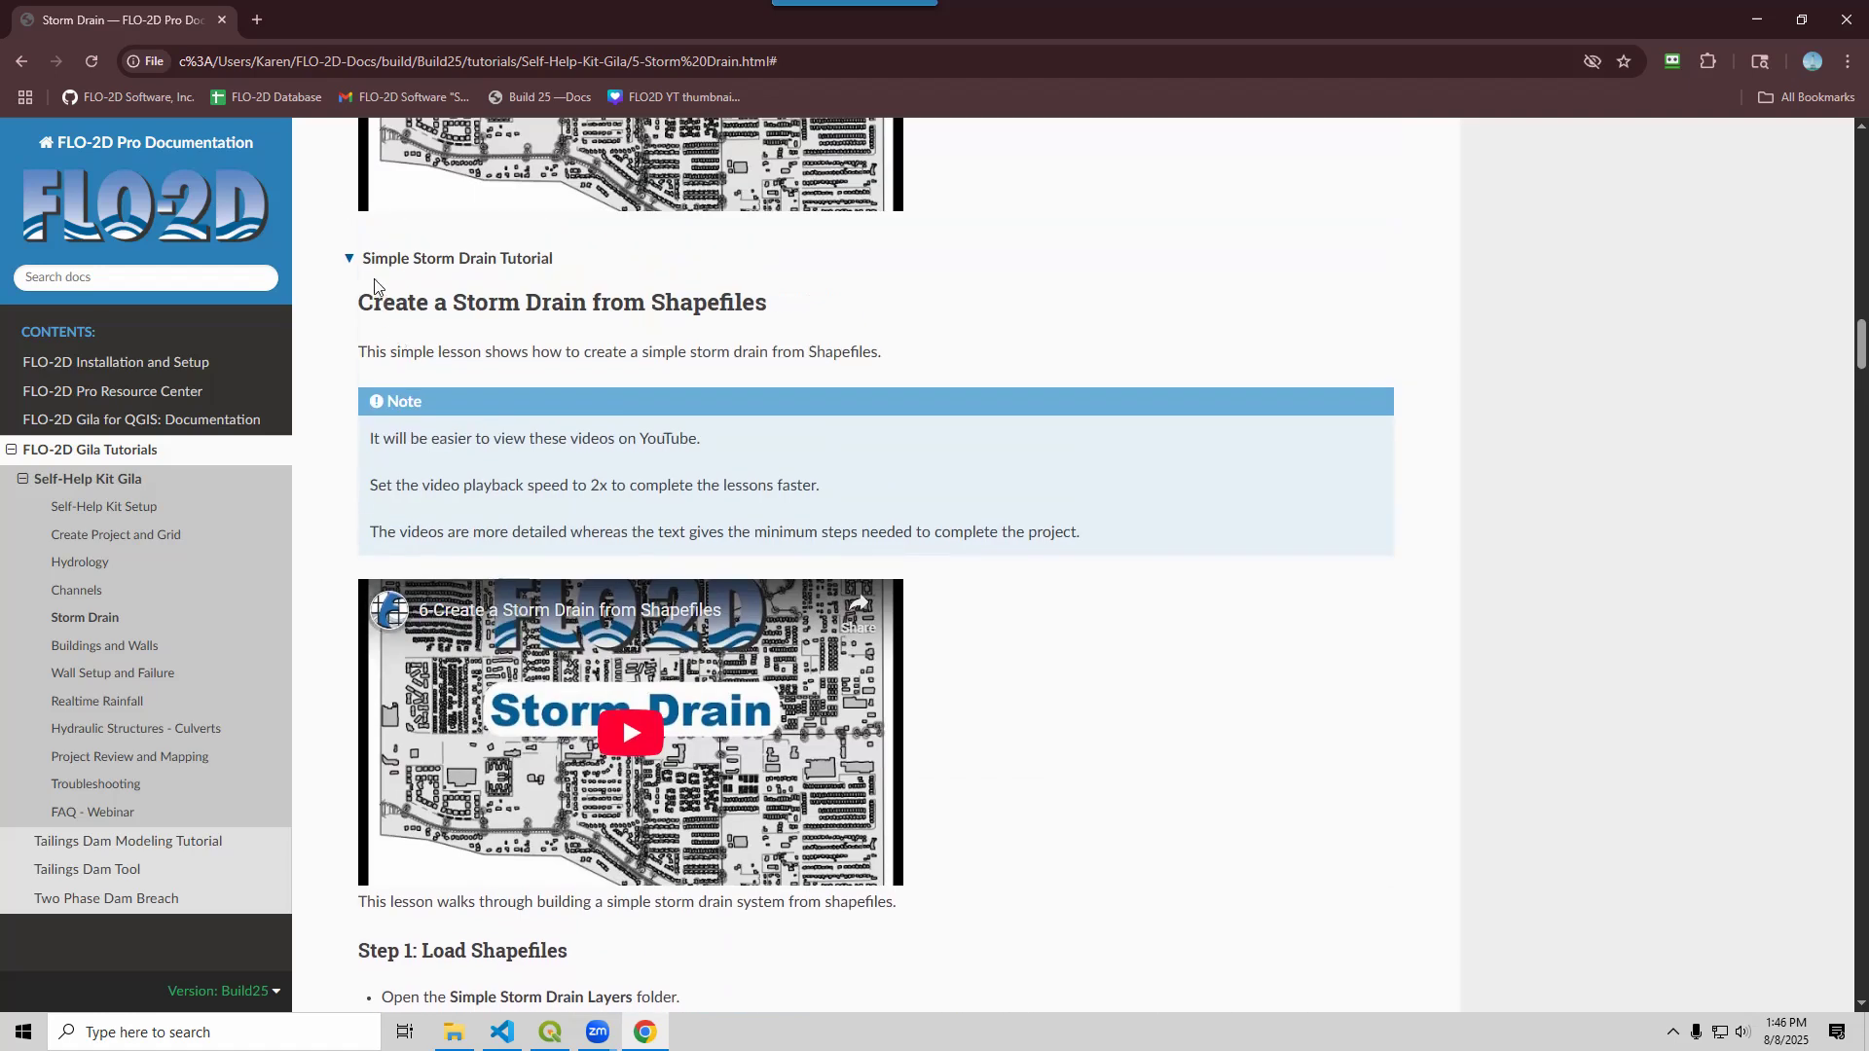
{"action": "left_click", "coordinate": [349, 261]}
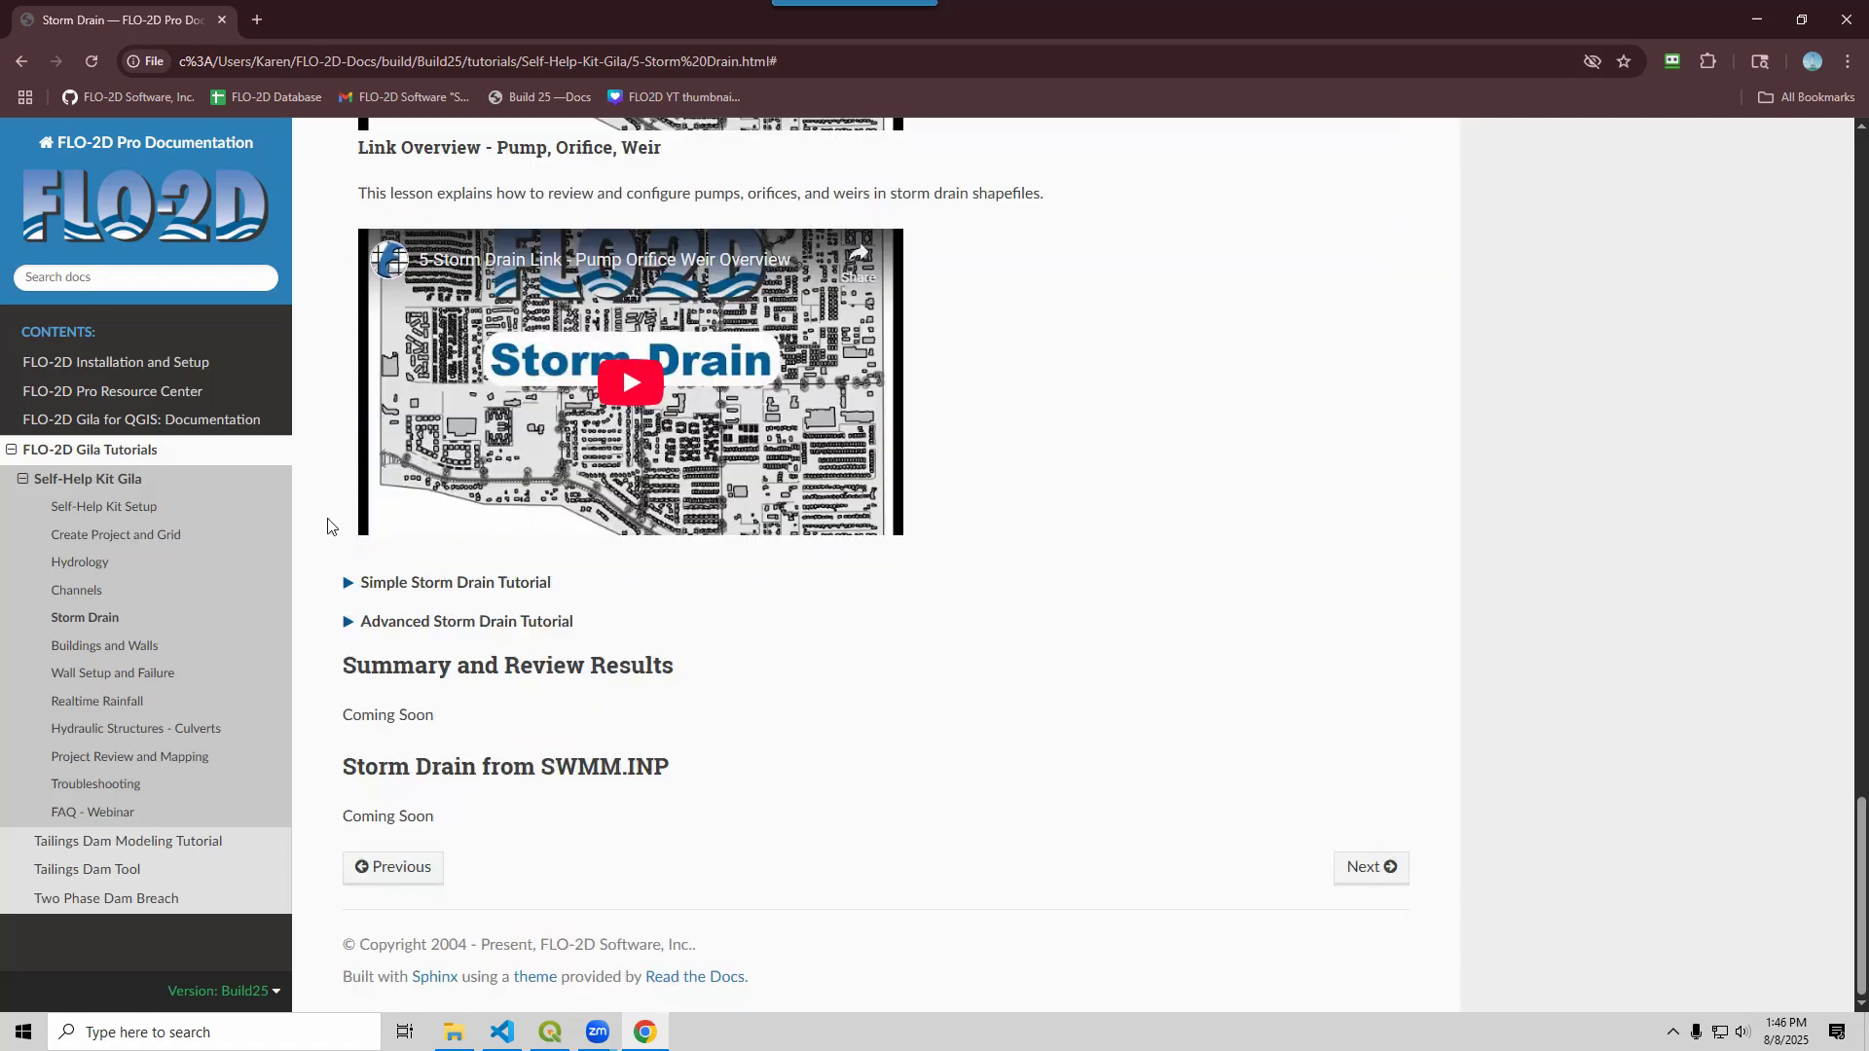
Review the Advanced Storm Drain Tutorial, collapse it, and re-expand the Simple Storm Drain Tutorial
{"action": "left_click", "coordinate": [348, 623]}
{"action": "scroll", "coordinate": [873, 732], "scroll_direction": "down", "scroll_amount": 3}
{"action": "scroll", "coordinate": [873, 732], "scroll_direction": "down", "scroll_amount": 9}
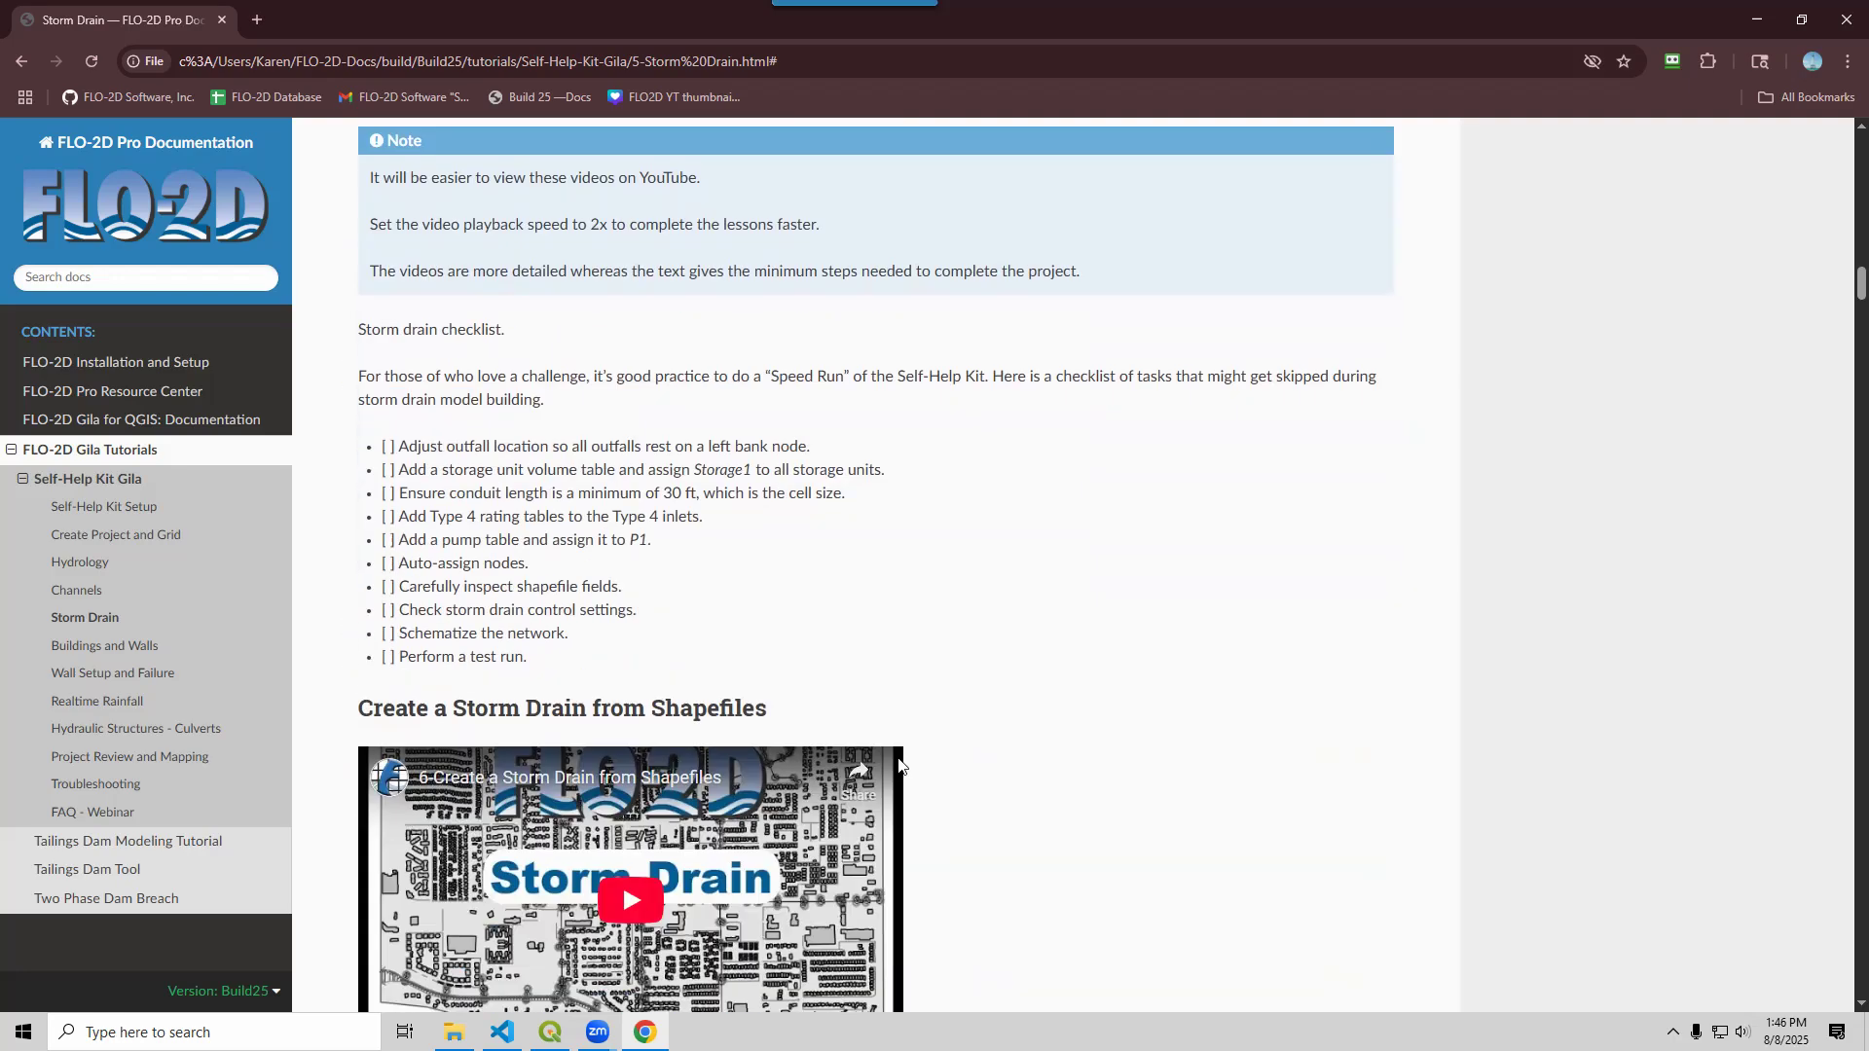
{"action": "scroll", "coordinate": [898, 764], "scroll_direction": "up", "scroll_amount": 3}
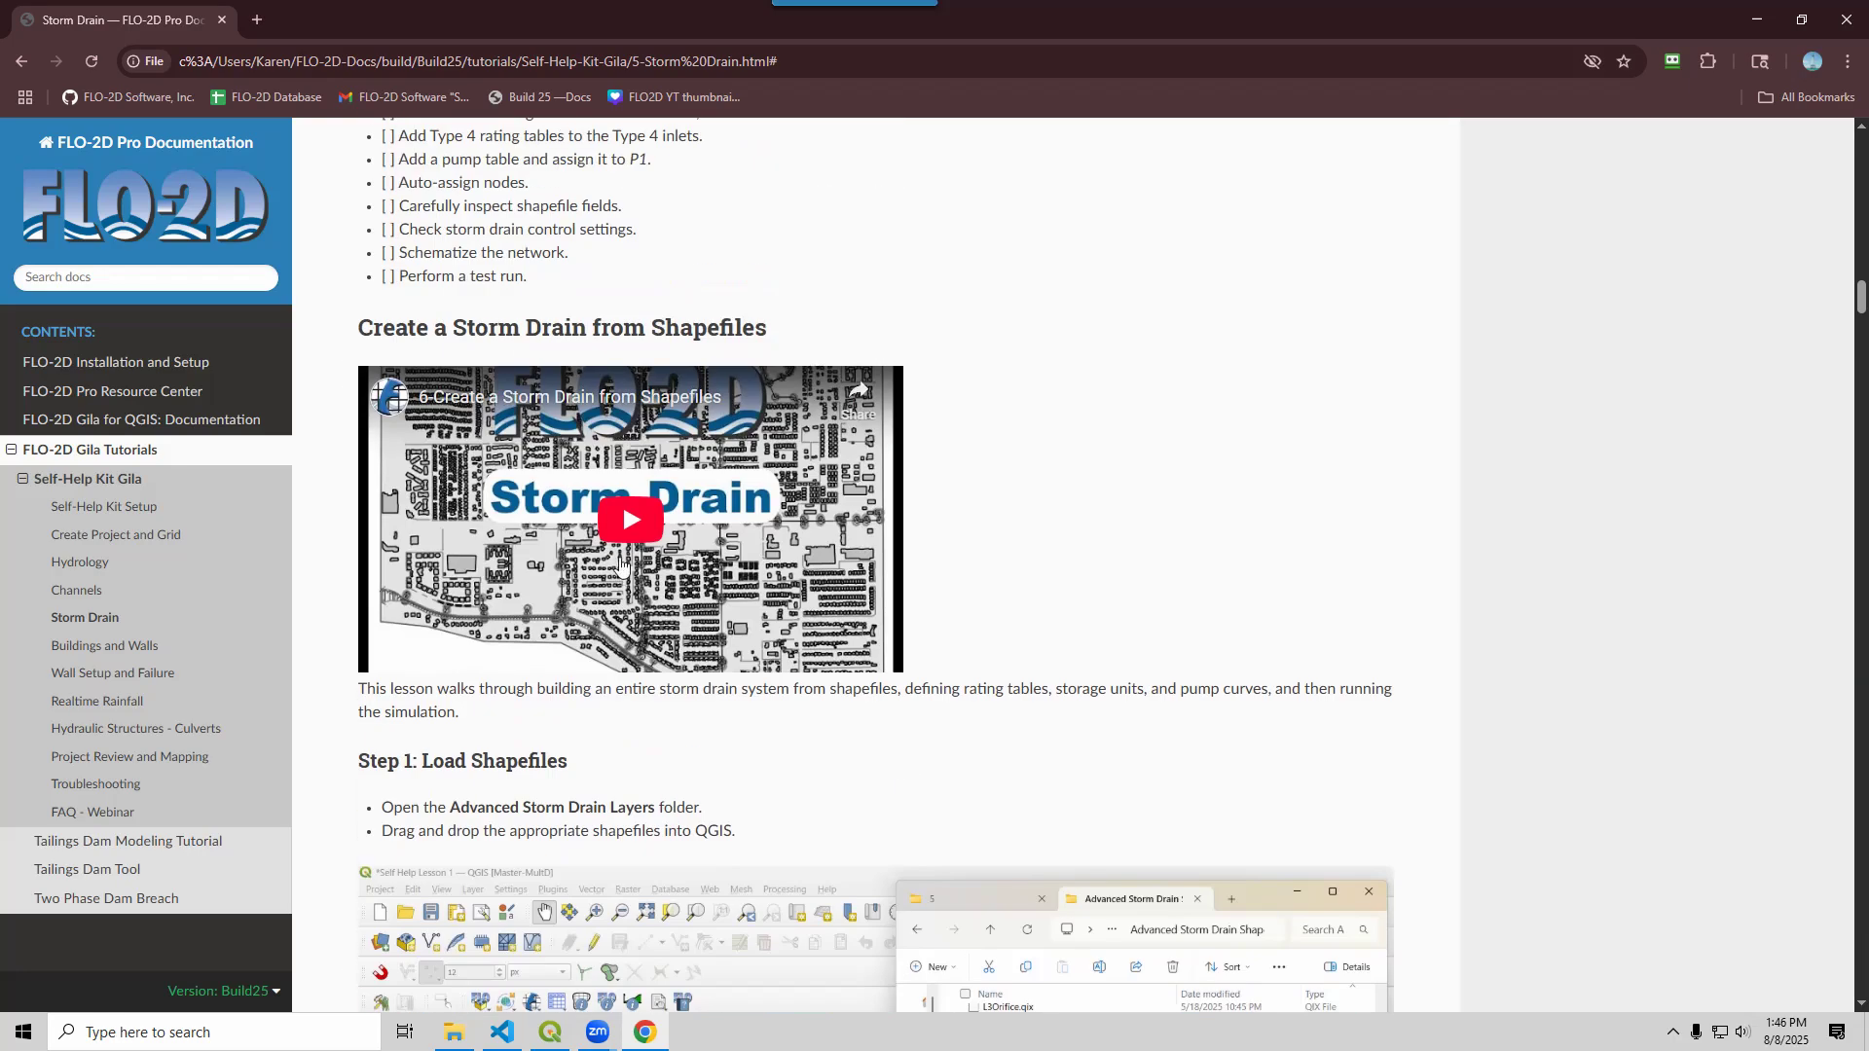
{"action": "scroll", "coordinate": [785, 642], "scroll_direction": "down", "scroll_amount": 6}
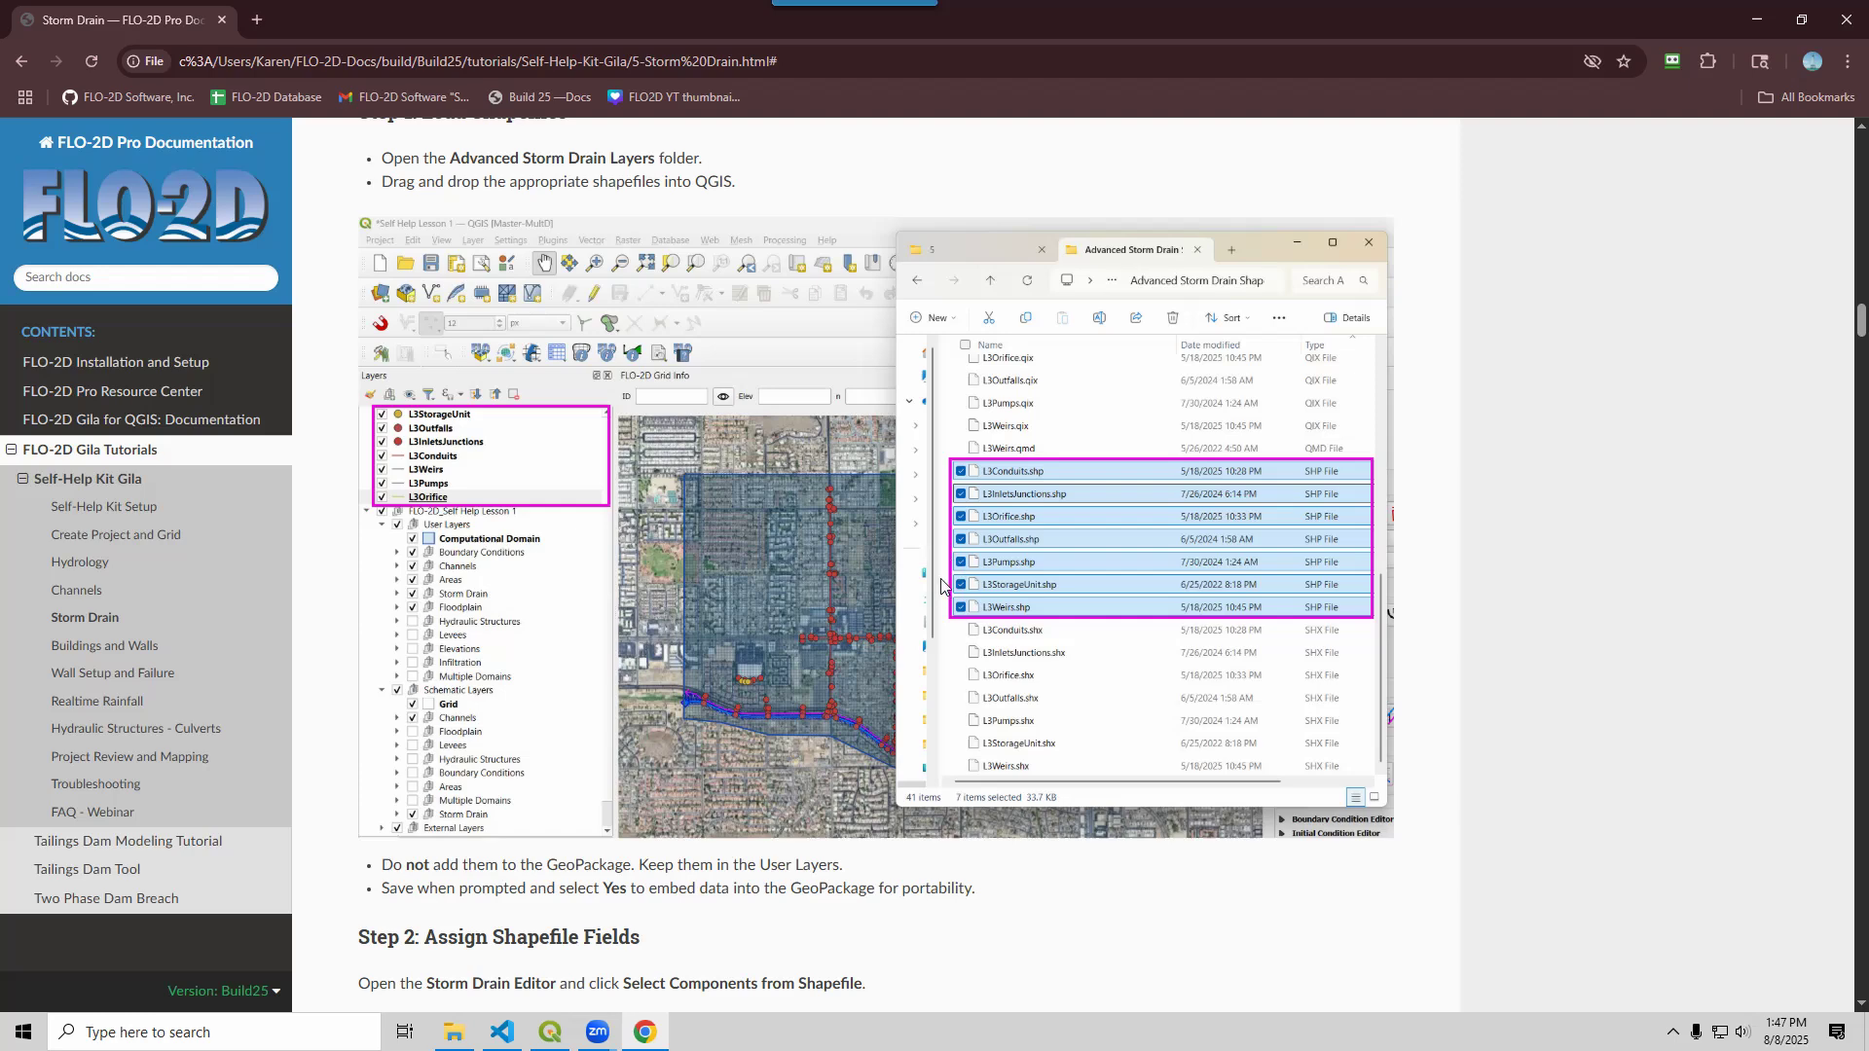
{"action": "scroll", "coordinate": [905, 430], "scroll_direction": "up", "scroll_amount": 3}
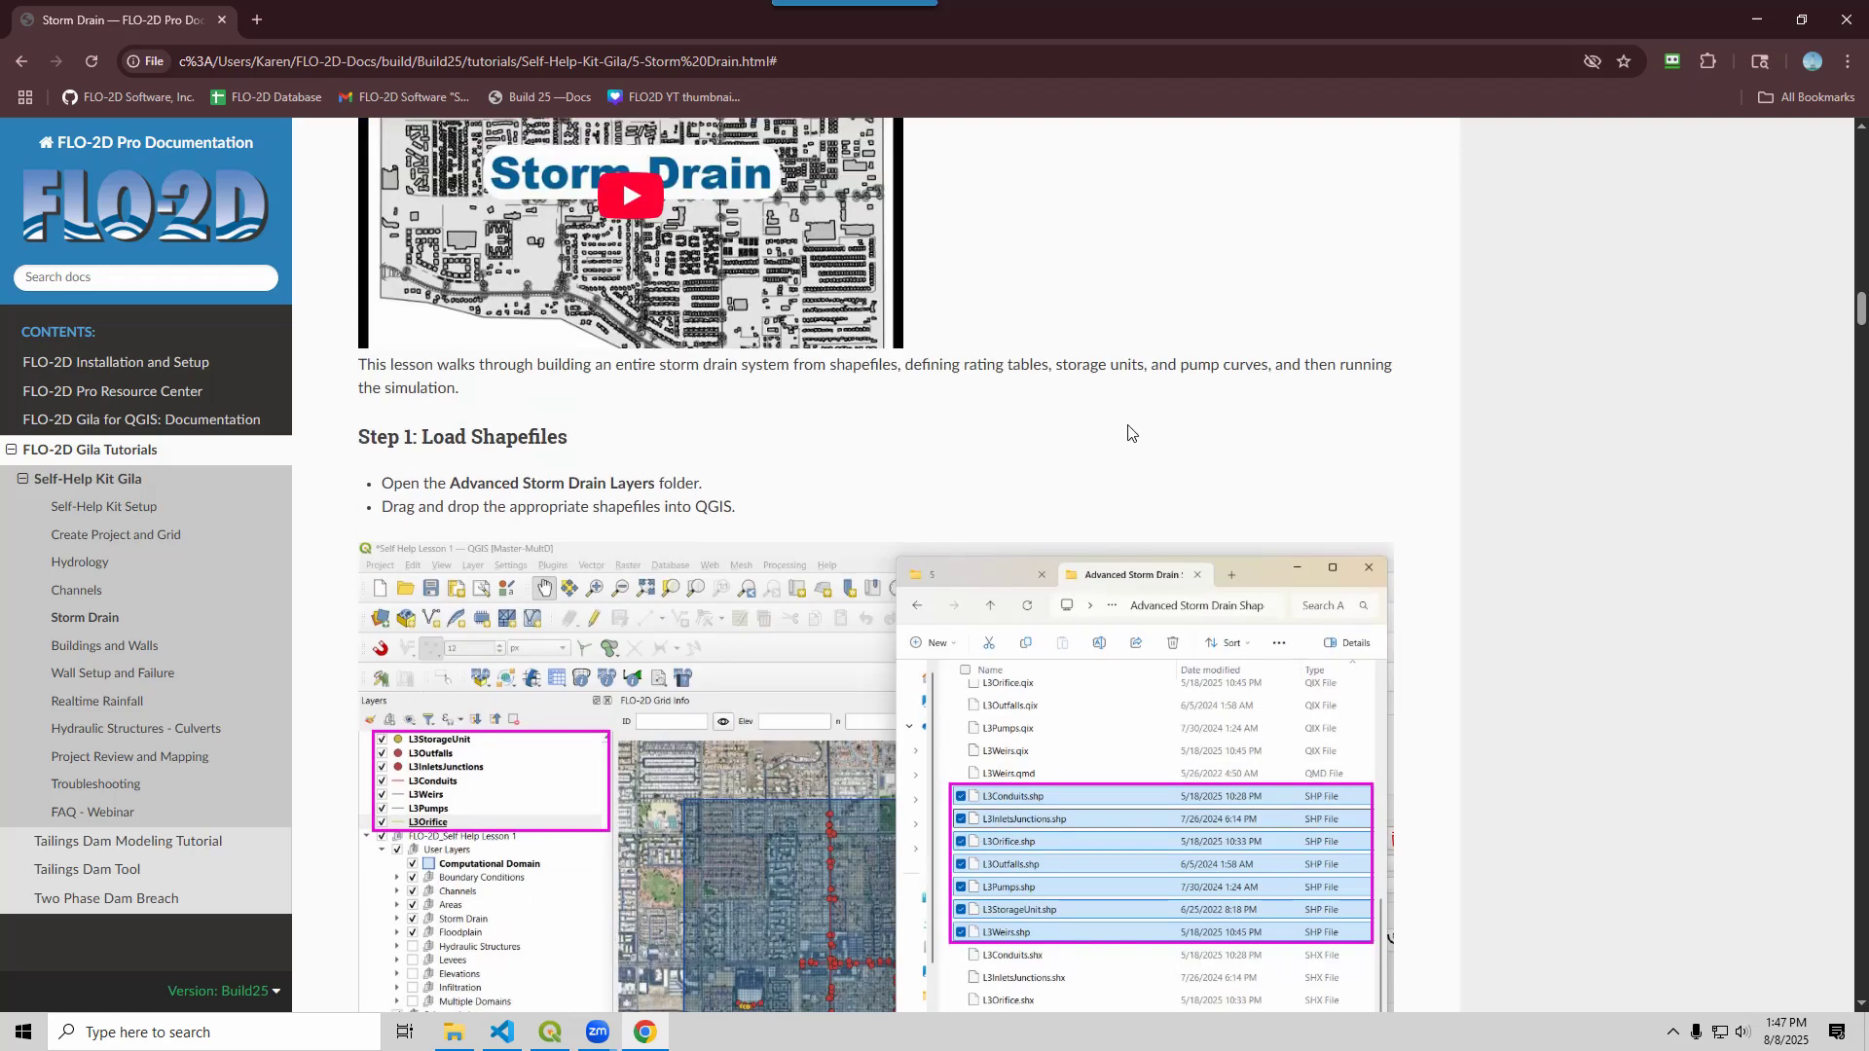
{"action": "scroll", "coordinate": [876, 489], "scroll_direction": "up", "scroll_amount": 3}
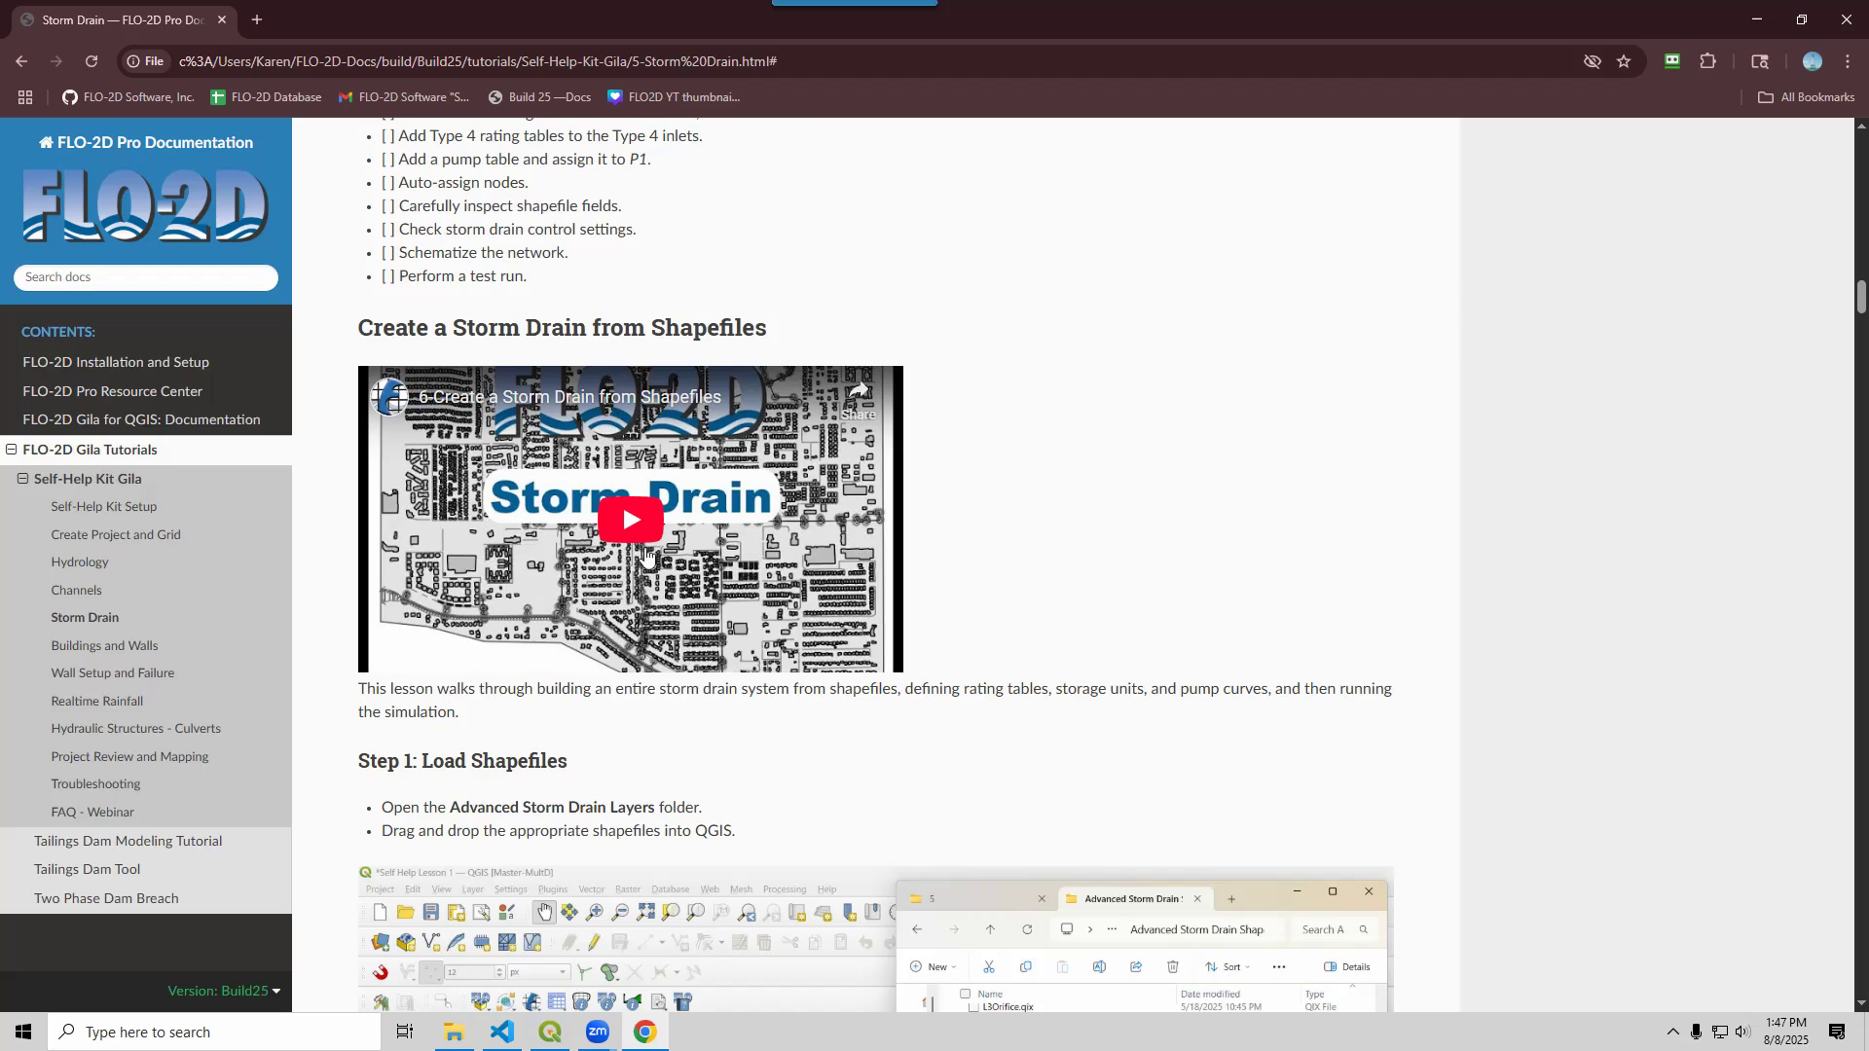
{"action": "scroll", "coordinate": [1125, 794], "scroll_direction": "up", "scroll_amount": 10}
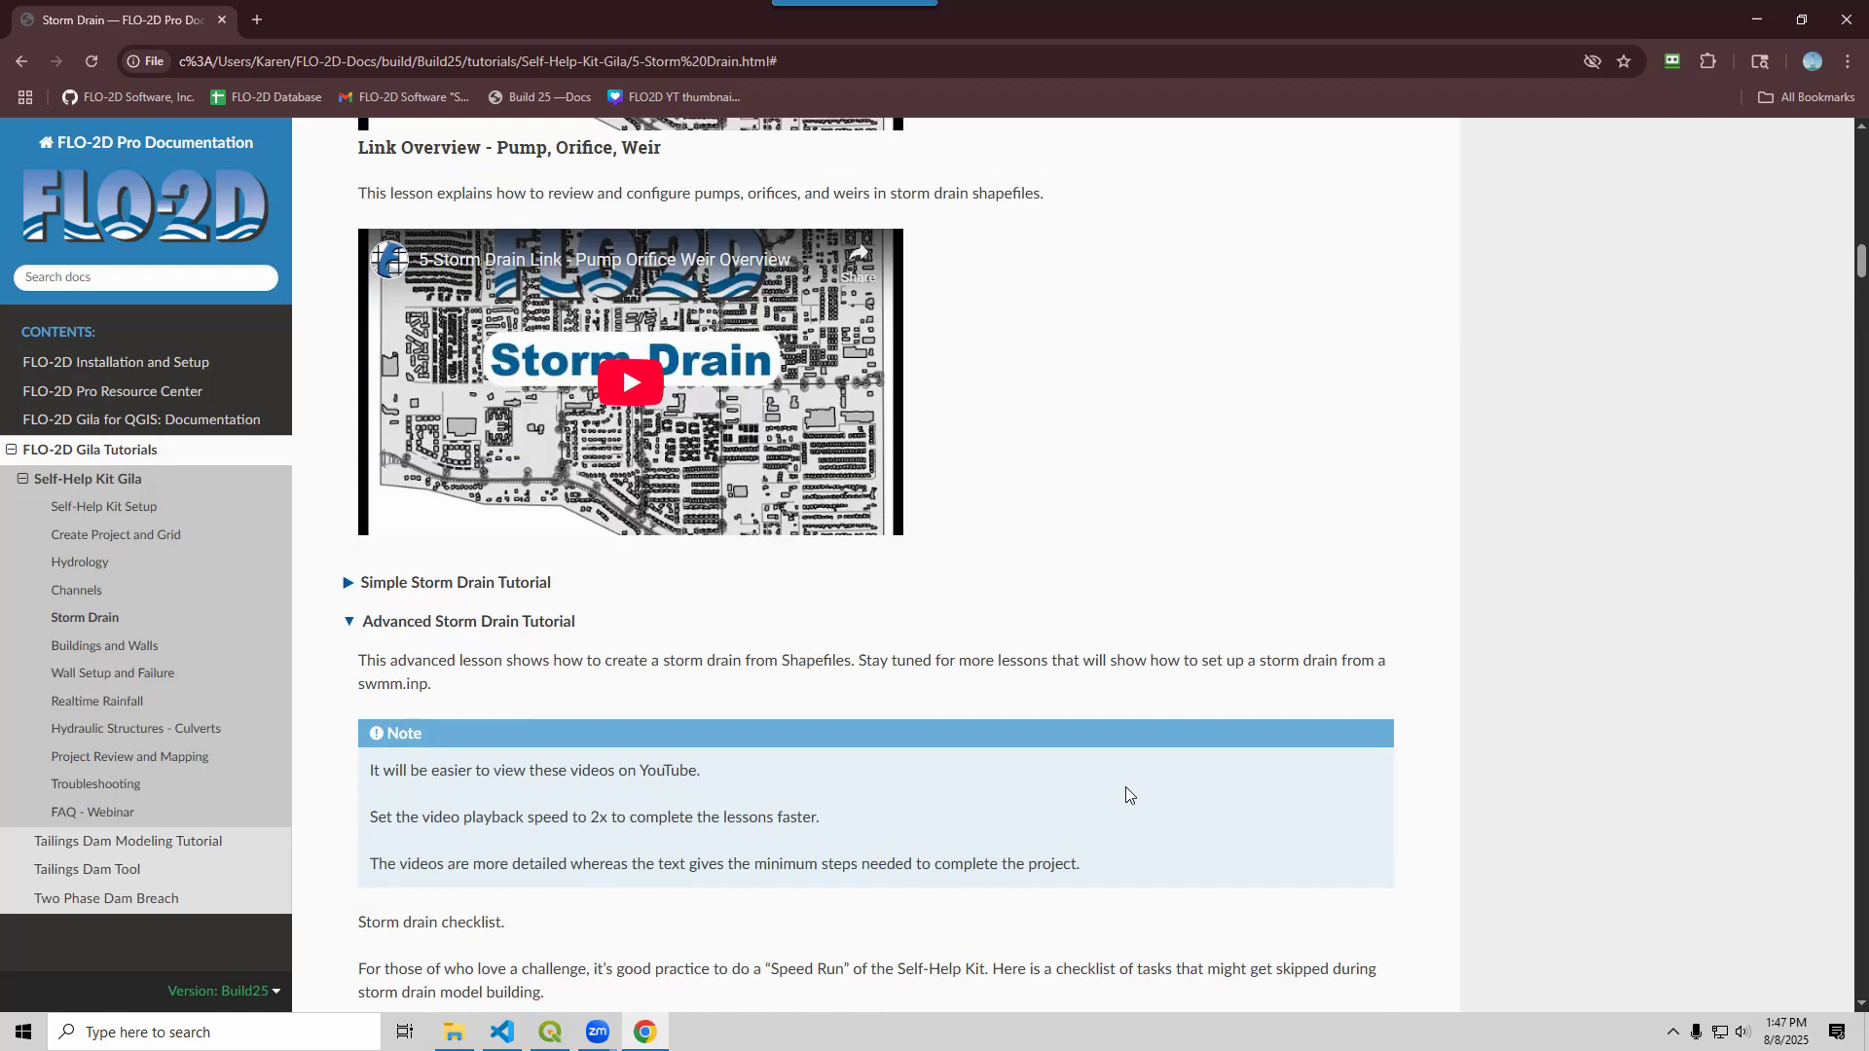
{"action": "left_click", "coordinate": [348, 624]}
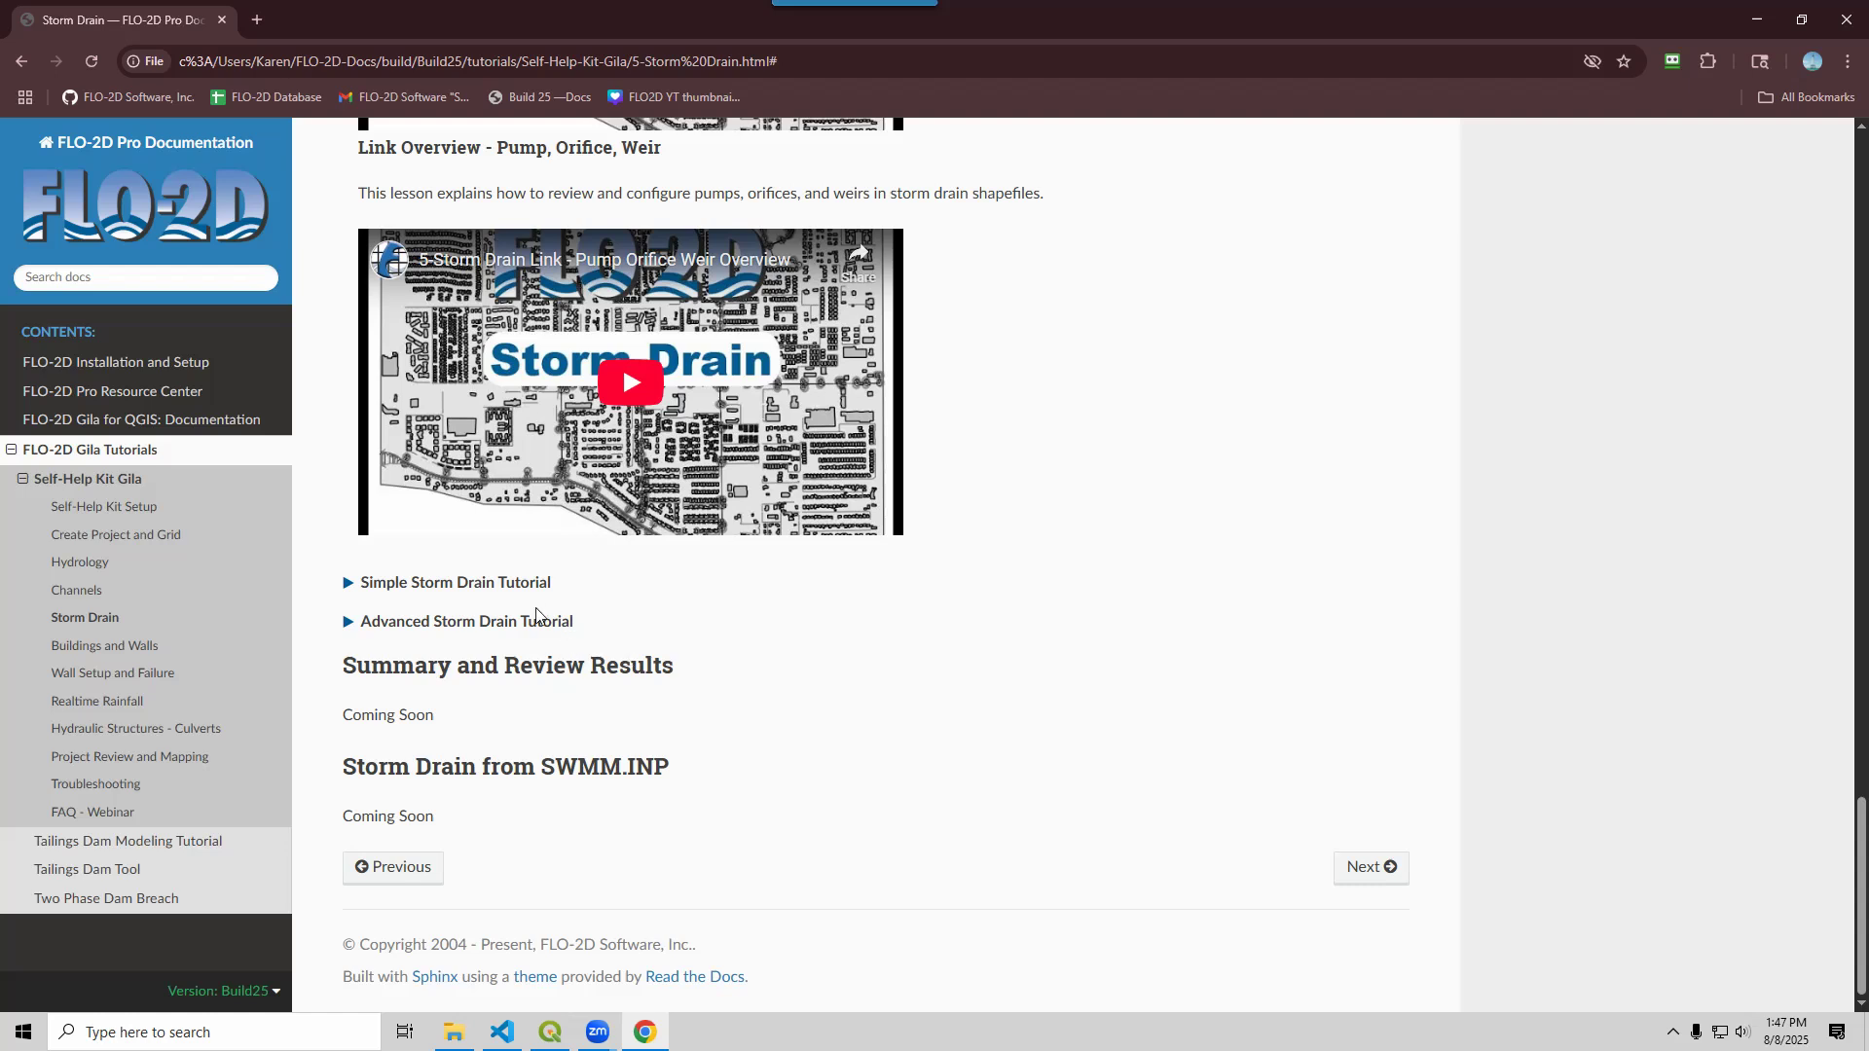
{"action": "left_click", "coordinate": [346, 584]}
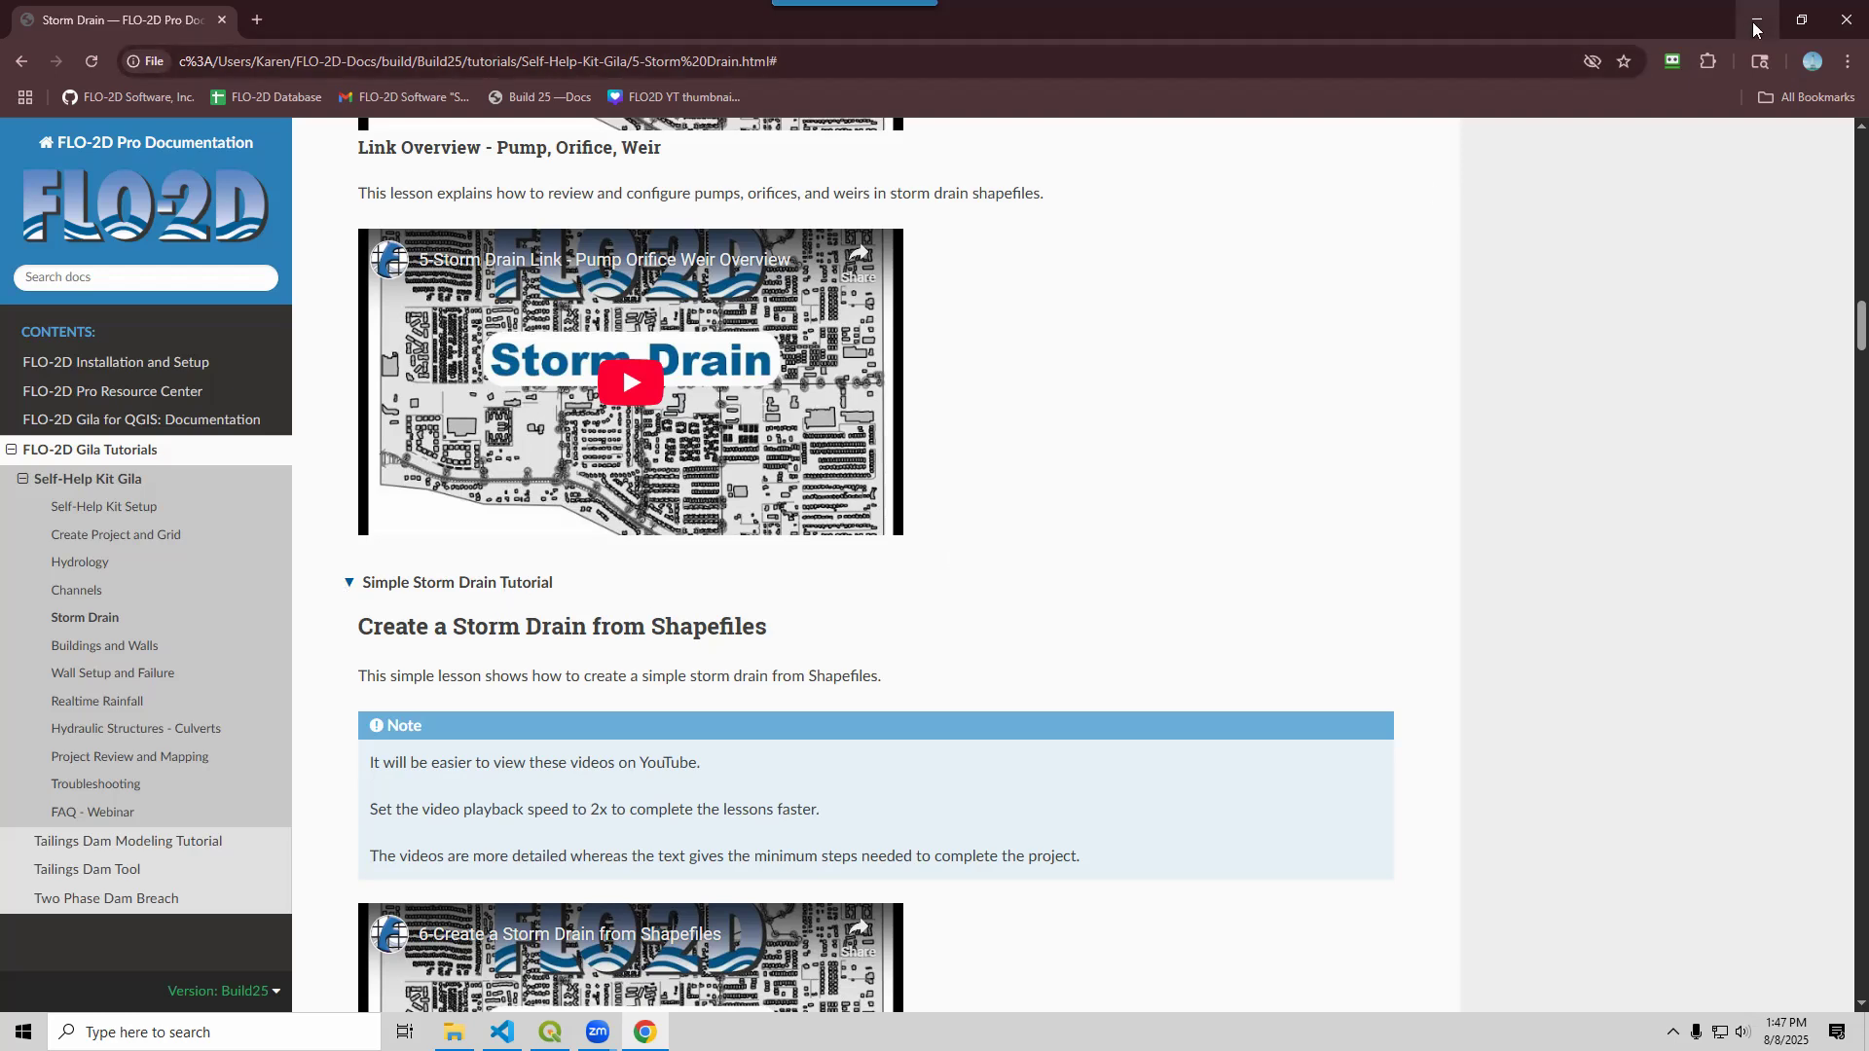
Open the QGIS Lesson 3 > Simple Storm Drain folder in File Explorer
{"action": "left_click", "coordinate": [1756, 22]}
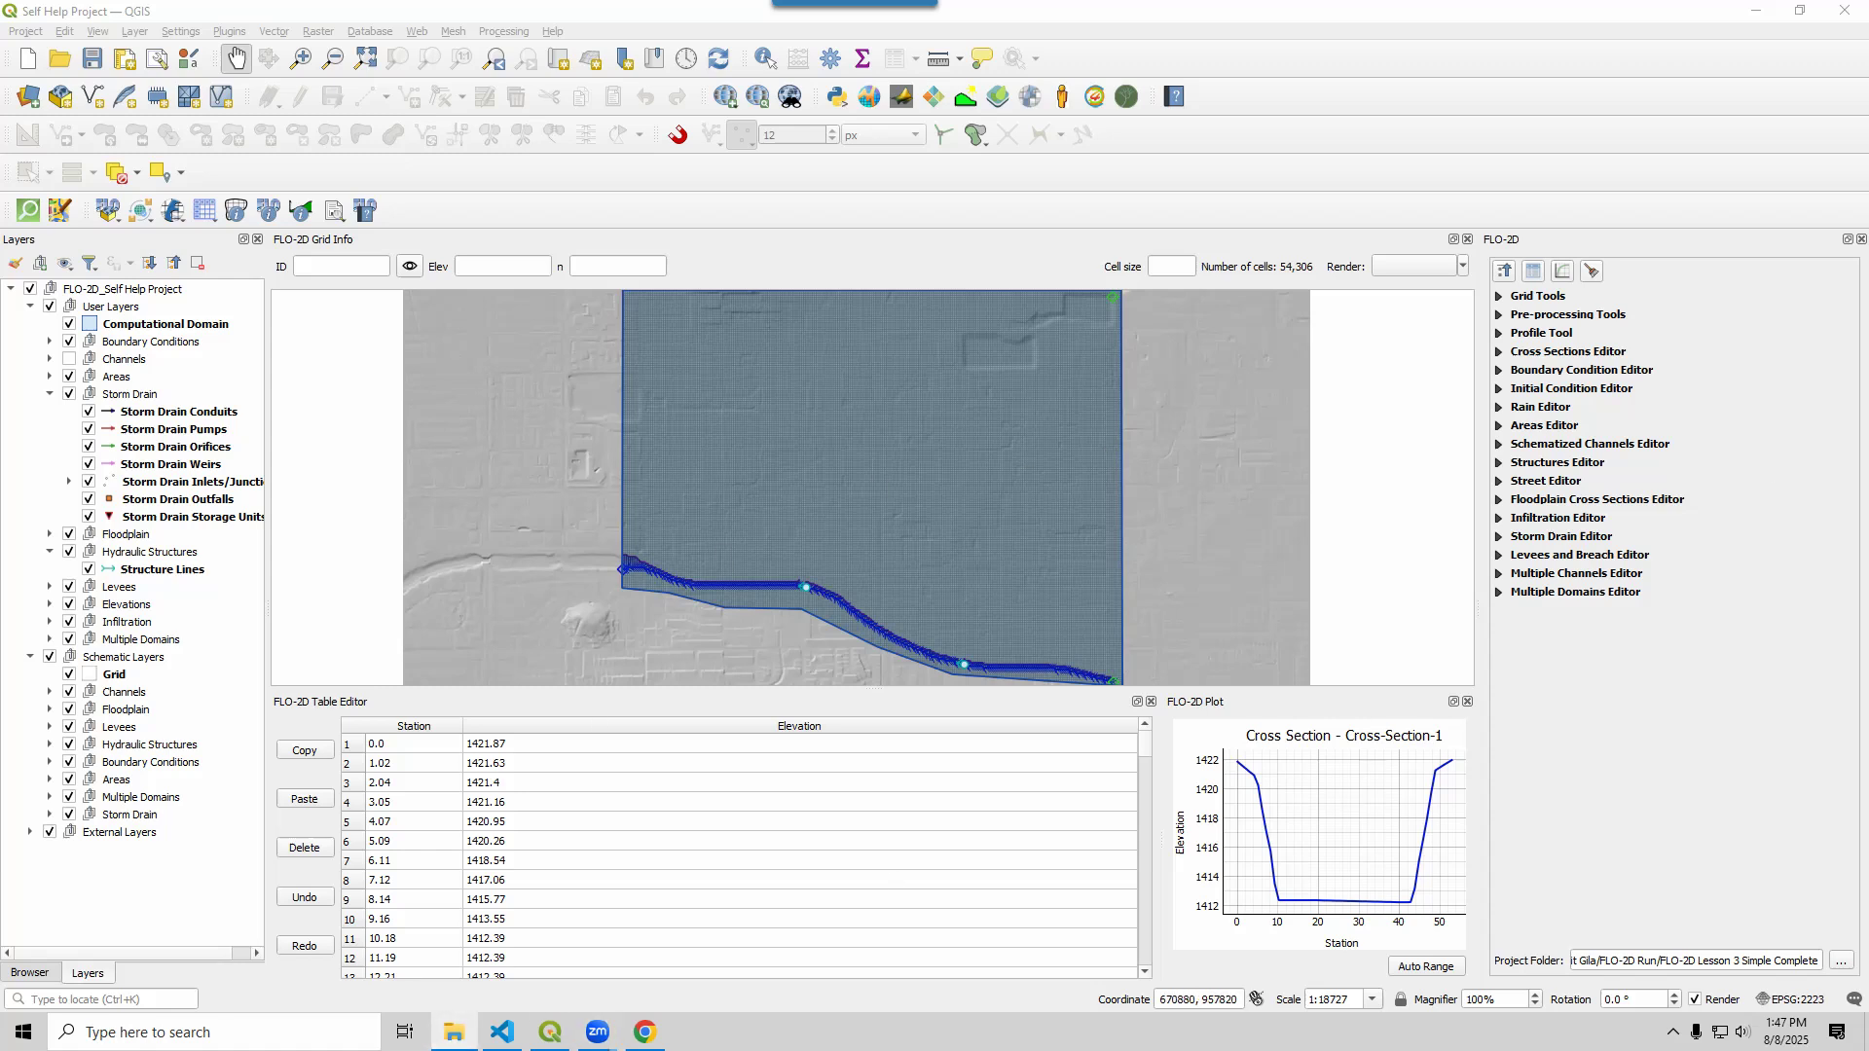
{"action": "left_click_drag", "start_coordinate": [1868, 202], "coordinate": [1402, 202]}
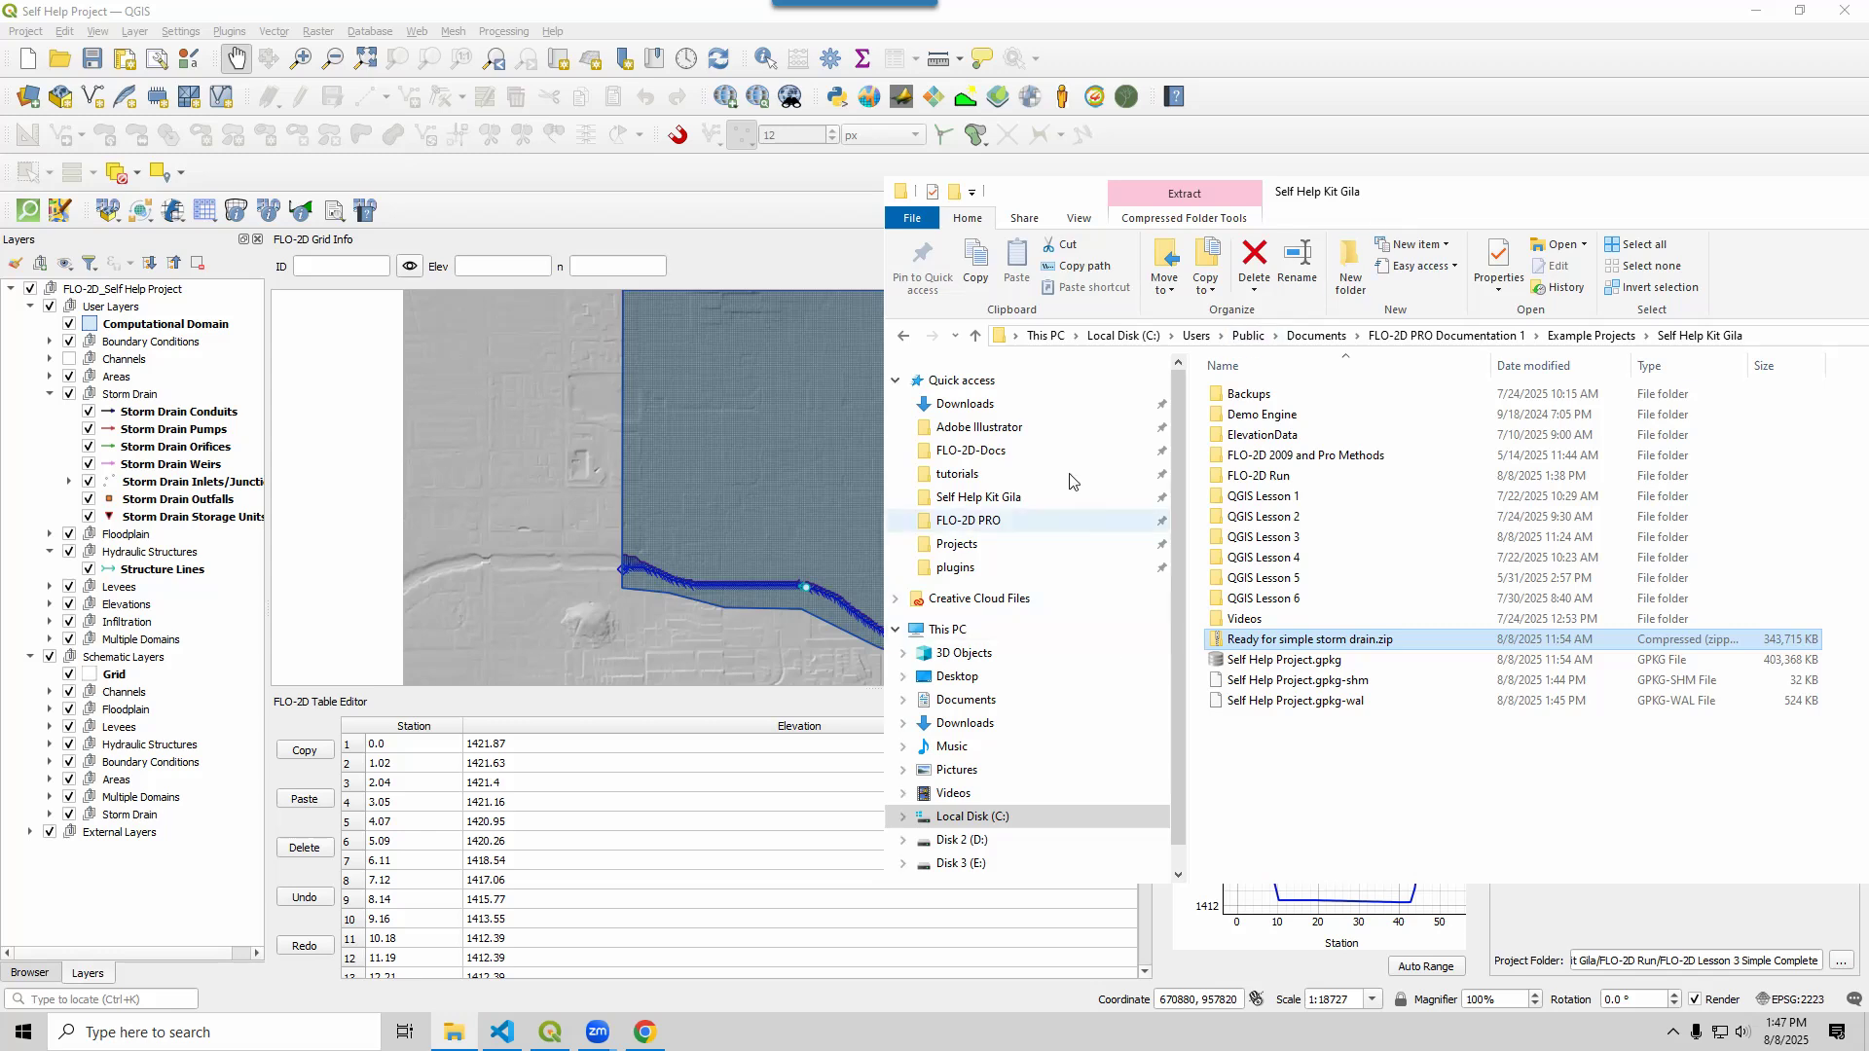
{"action": "double_click", "coordinate": [1265, 537]}
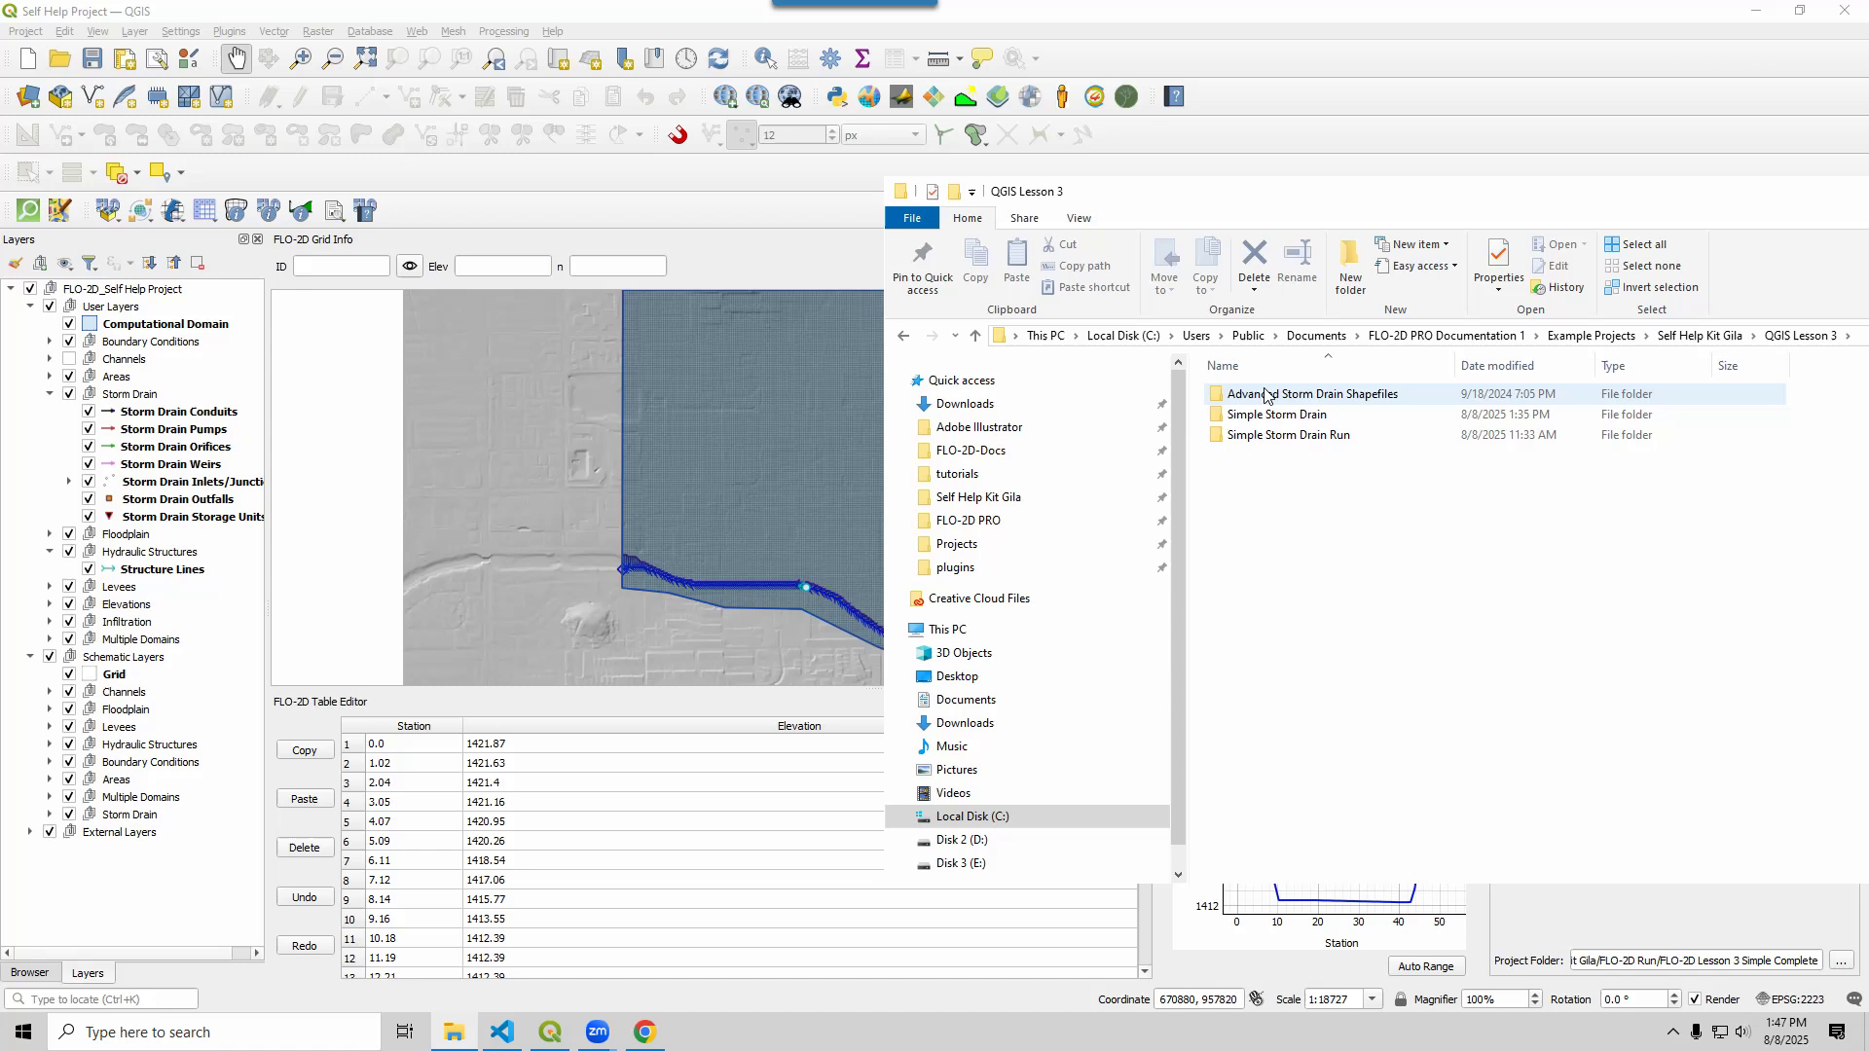
{"action": "double_click", "coordinate": [1270, 415]}
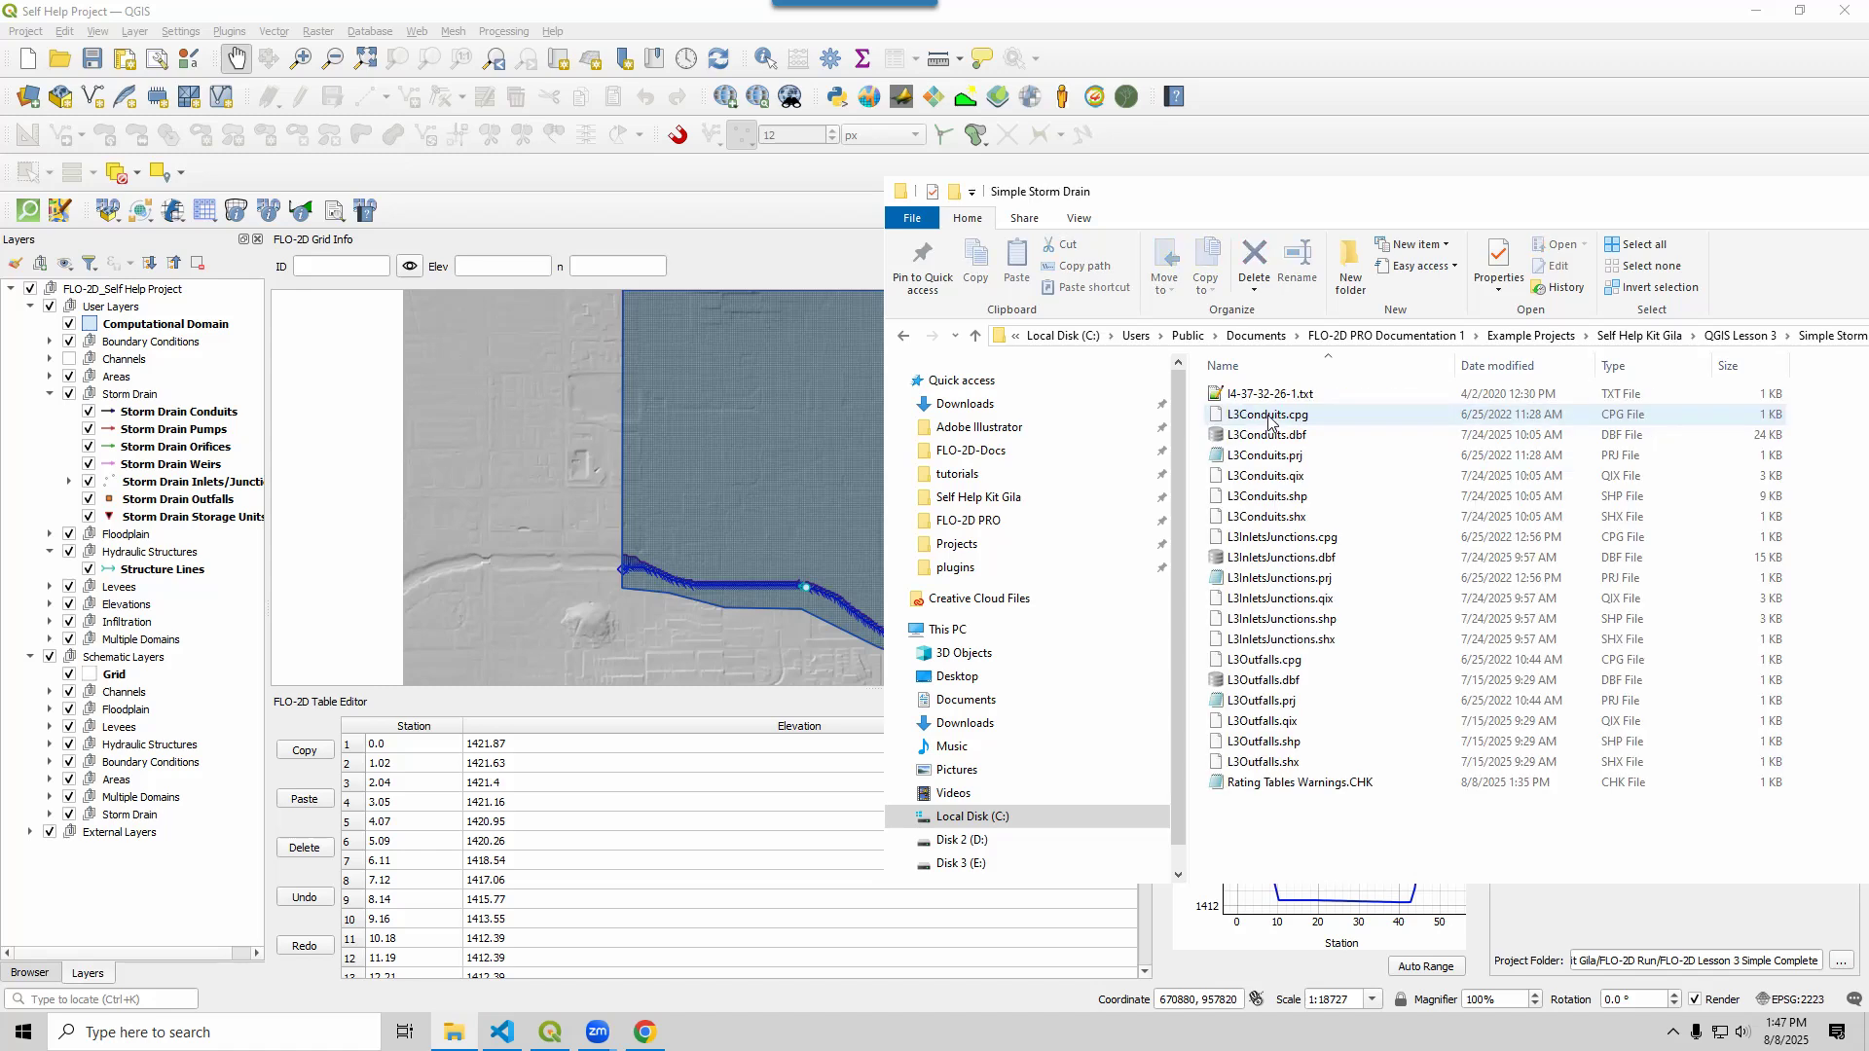
Drag L3Conduits.shp, L3InletsJunctions.shp and L3Outfalls.shp into QGIS as layers
{"action": "left_click", "coordinate": [1293, 497]}
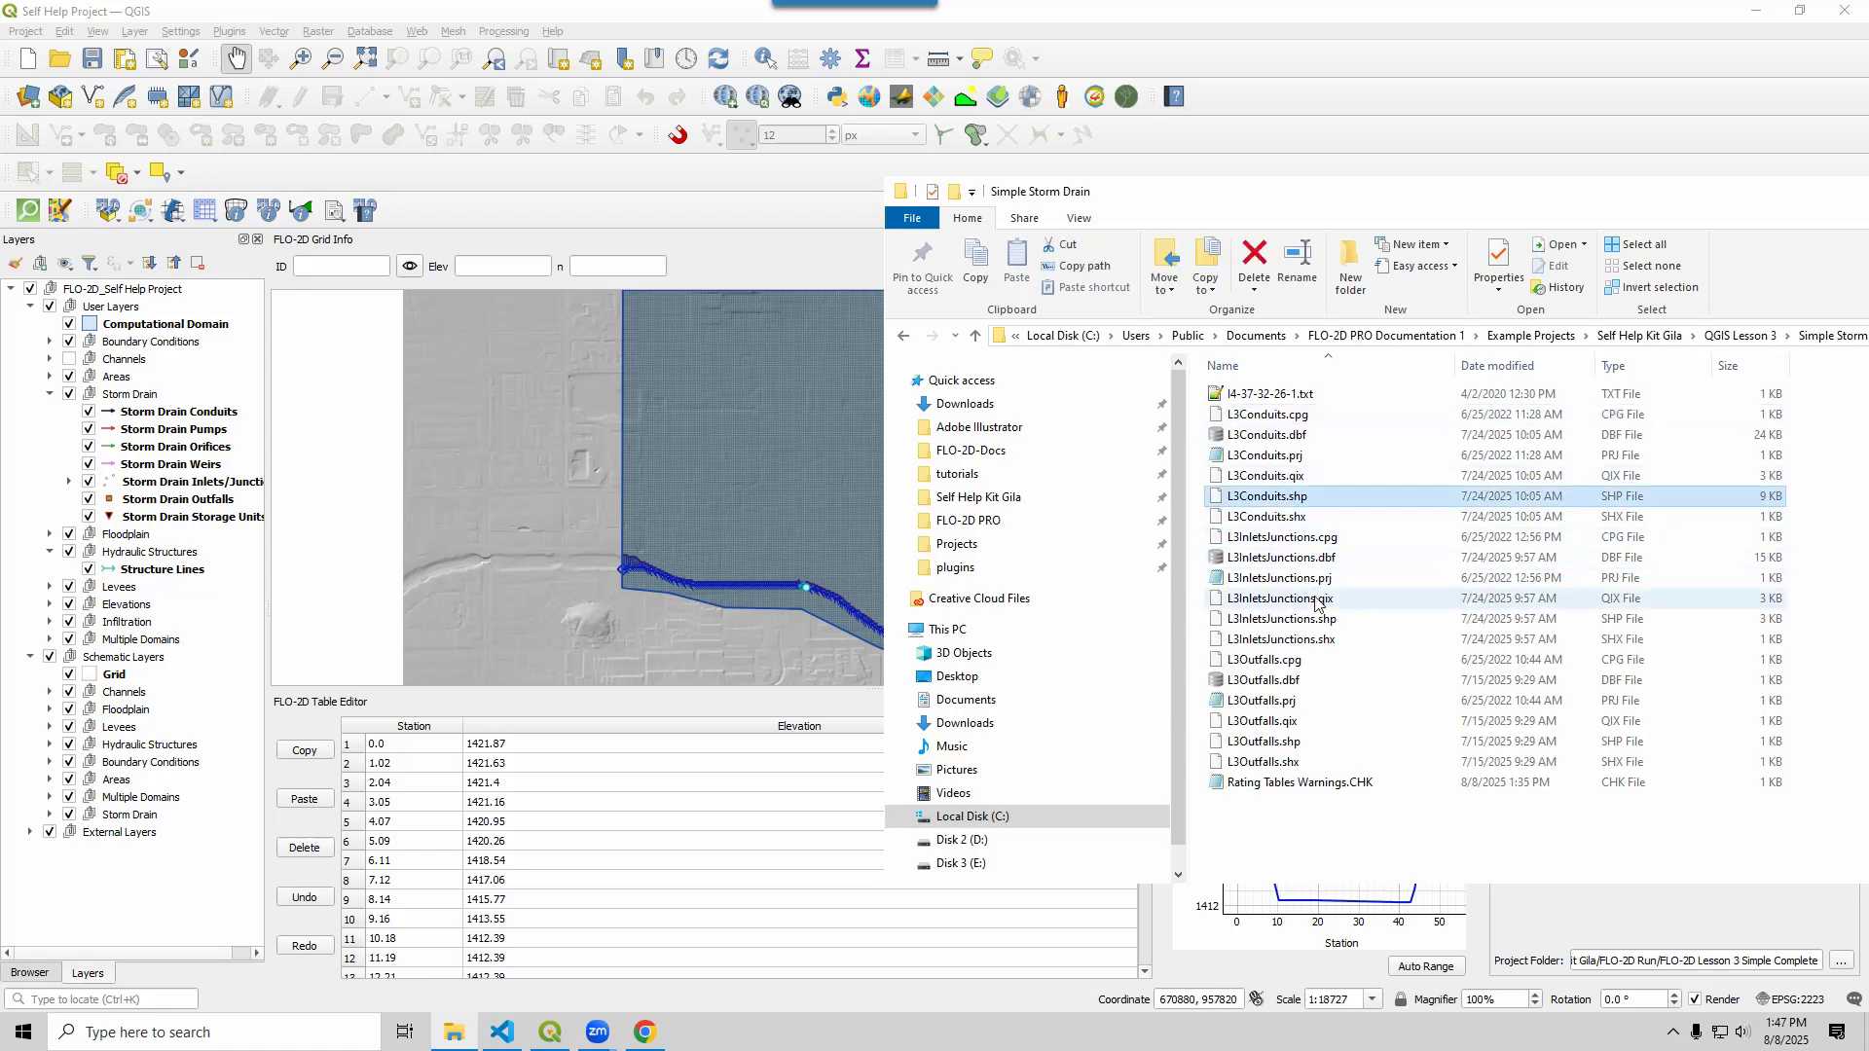
{"action": "left_click", "coordinate": [1314, 620], "text": "ctrl"}
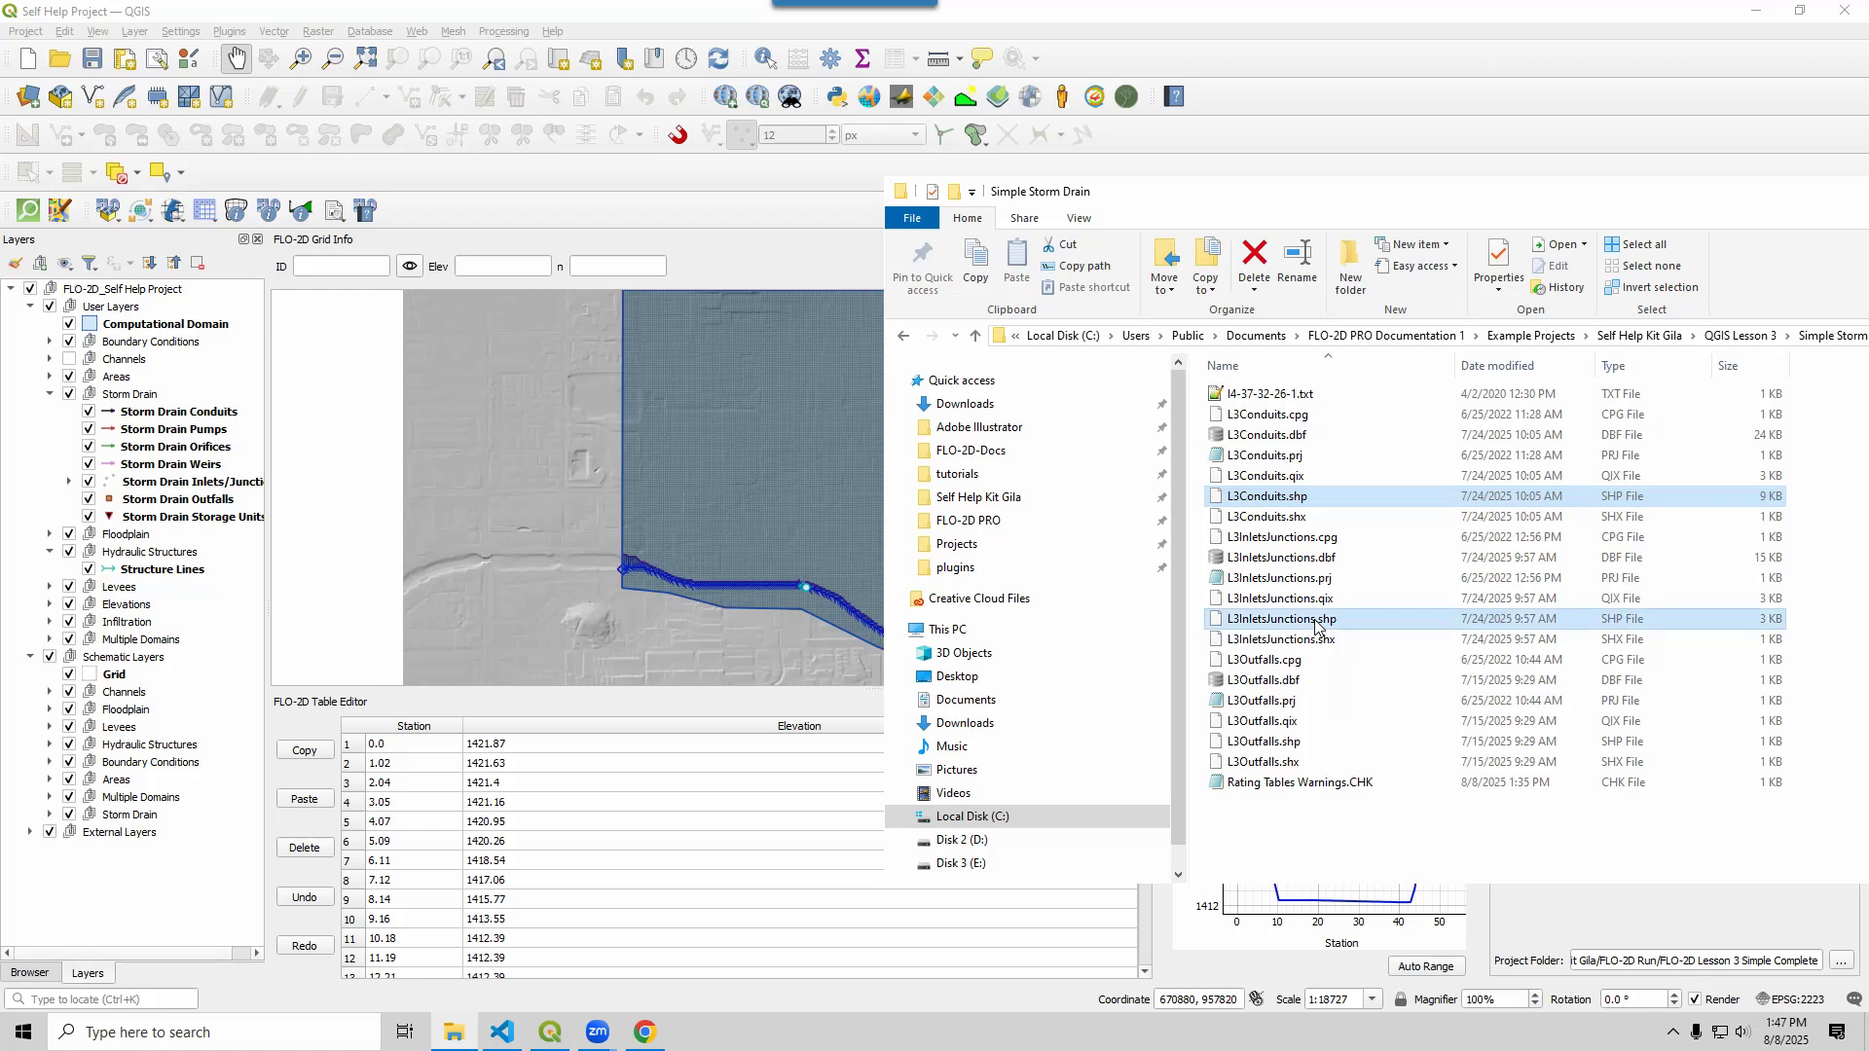
{"action": "left_click", "coordinate": [1267, 742], "text": "ctrl"}
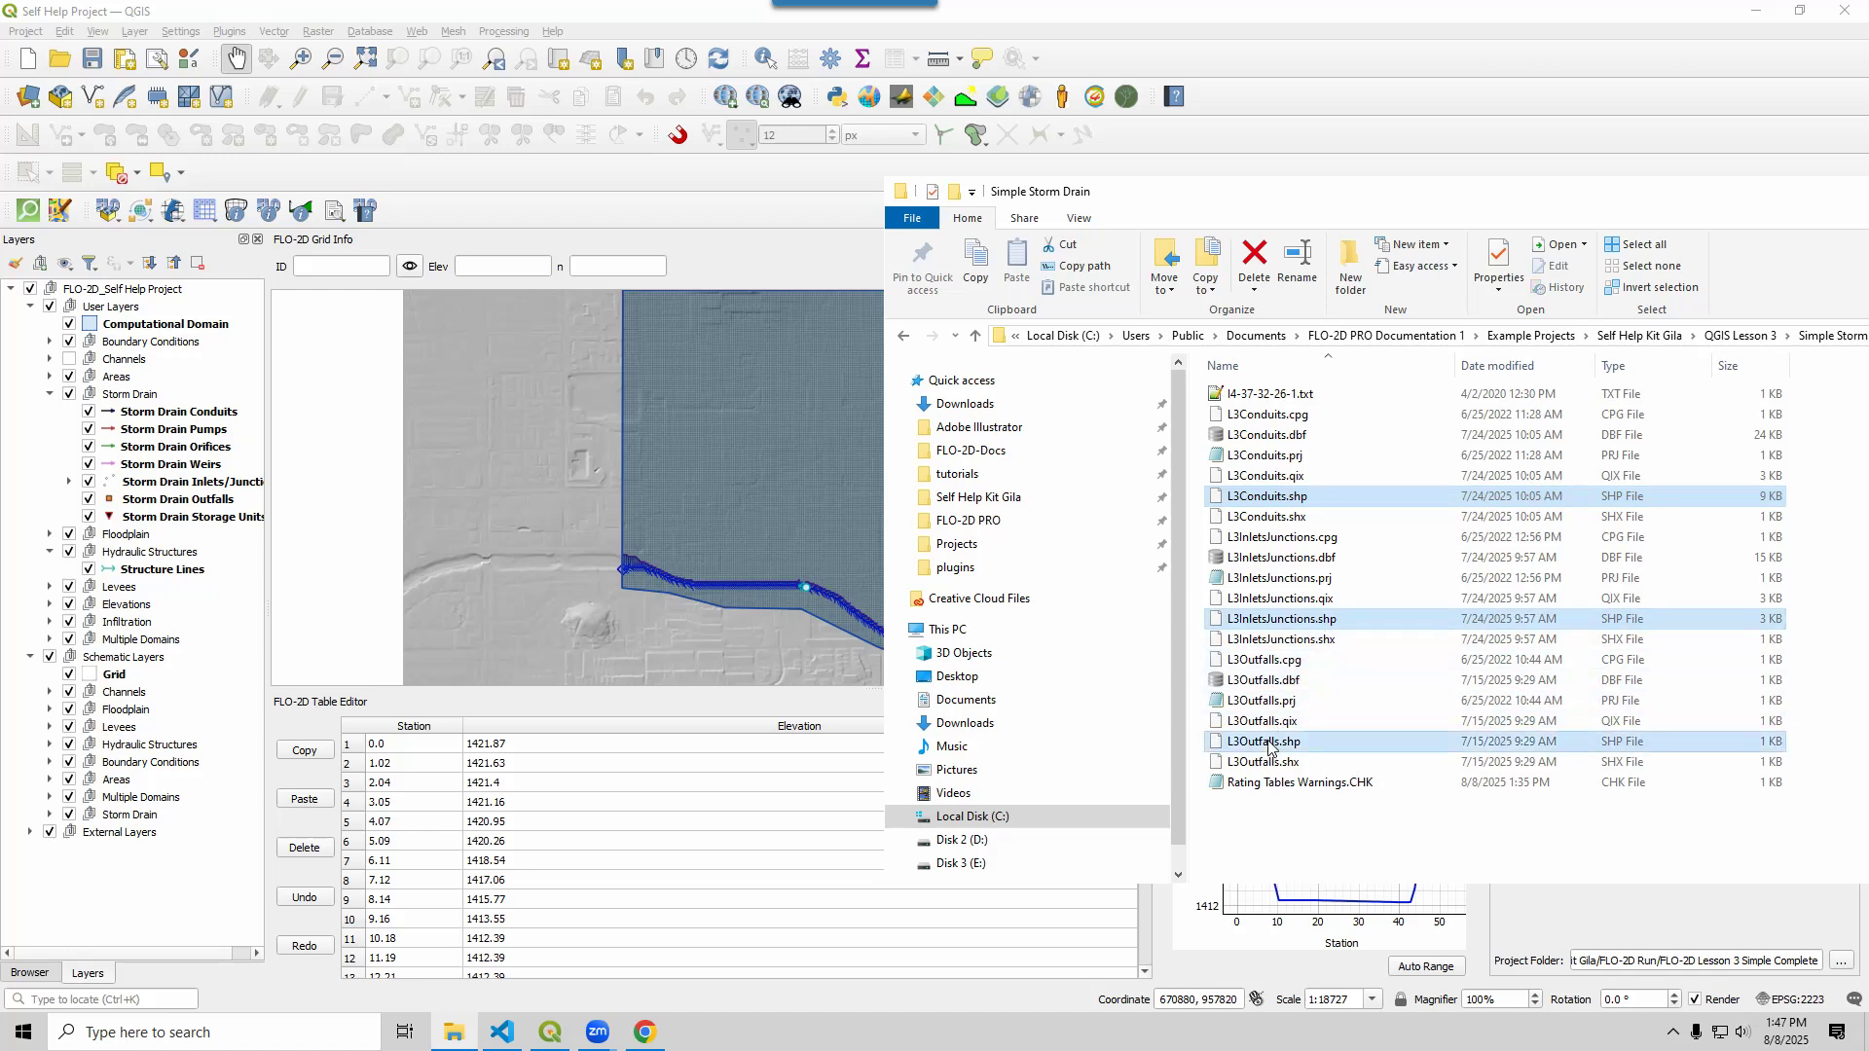
{"action": "left_click_drag", "start_coordinate": [573, 534], "coordinate": [538, 518]}
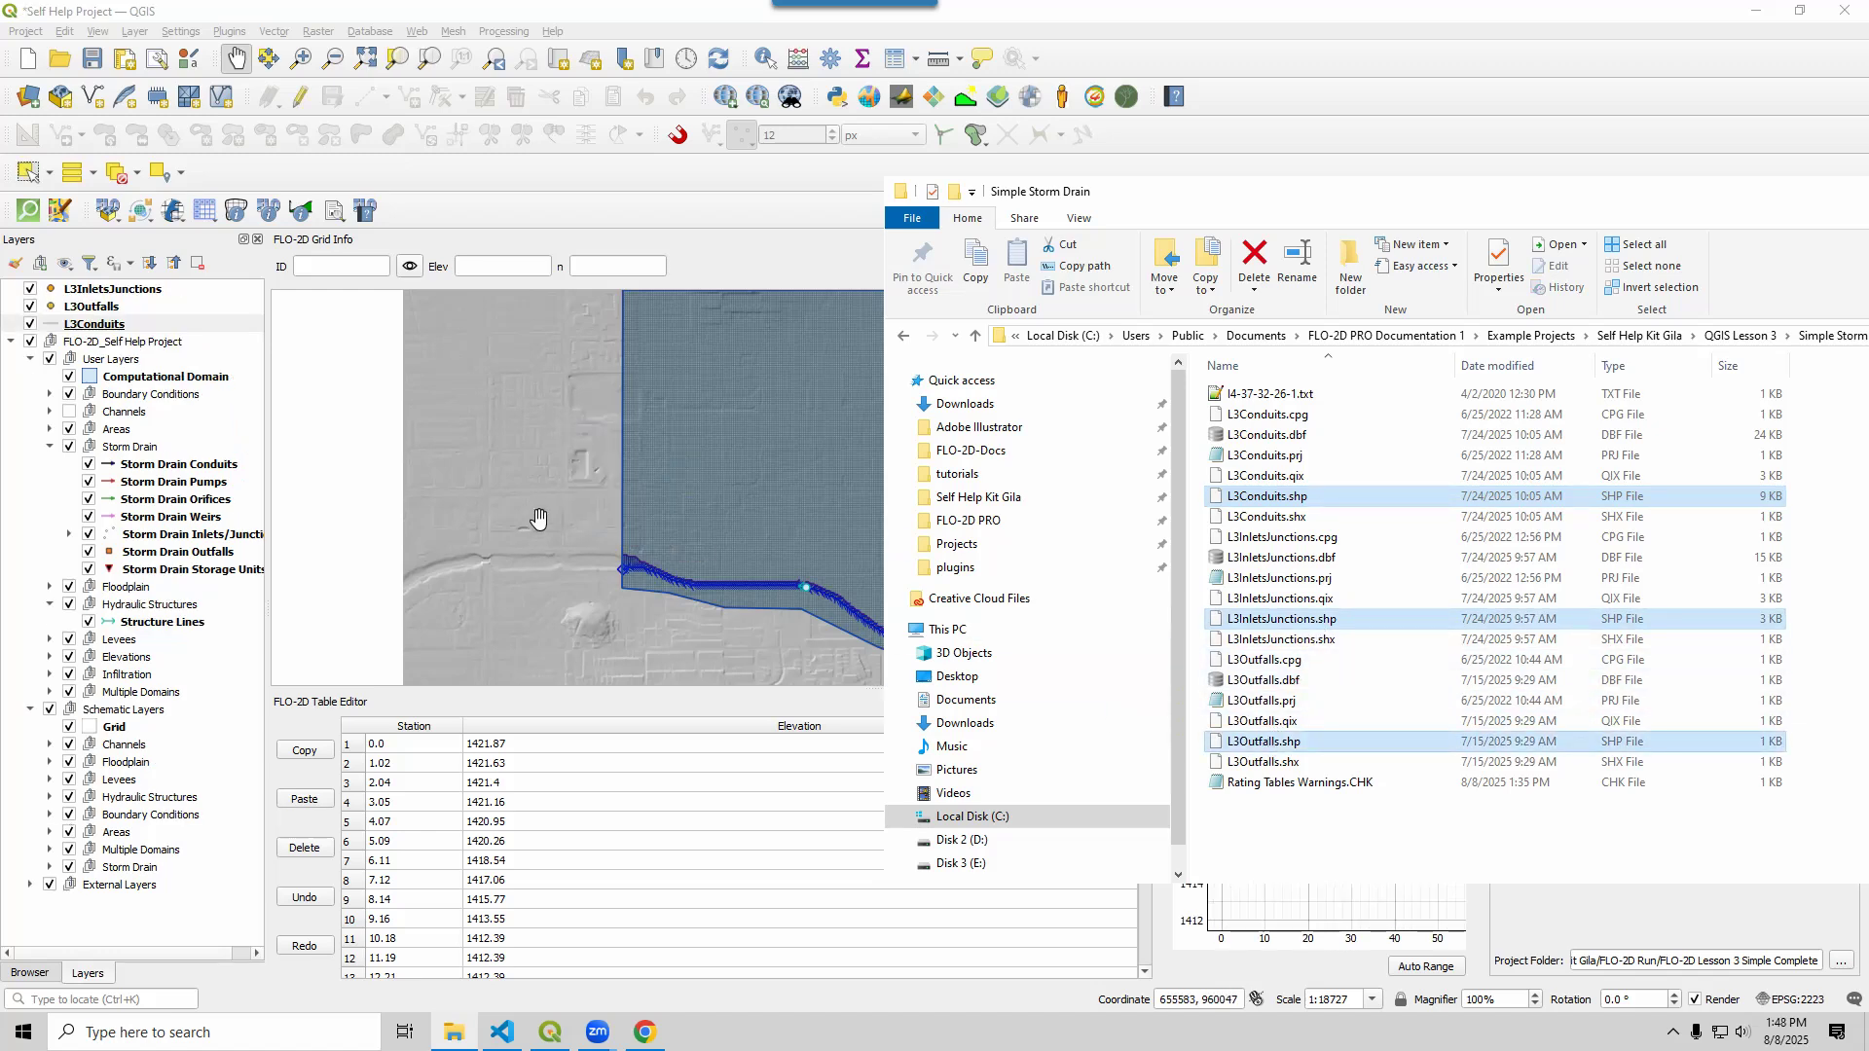
Delete the Rating Tables Warnings.CHK file from the Simple Storm Drain folder
{"action": "left_click", "coordinate": [1265, 785]}
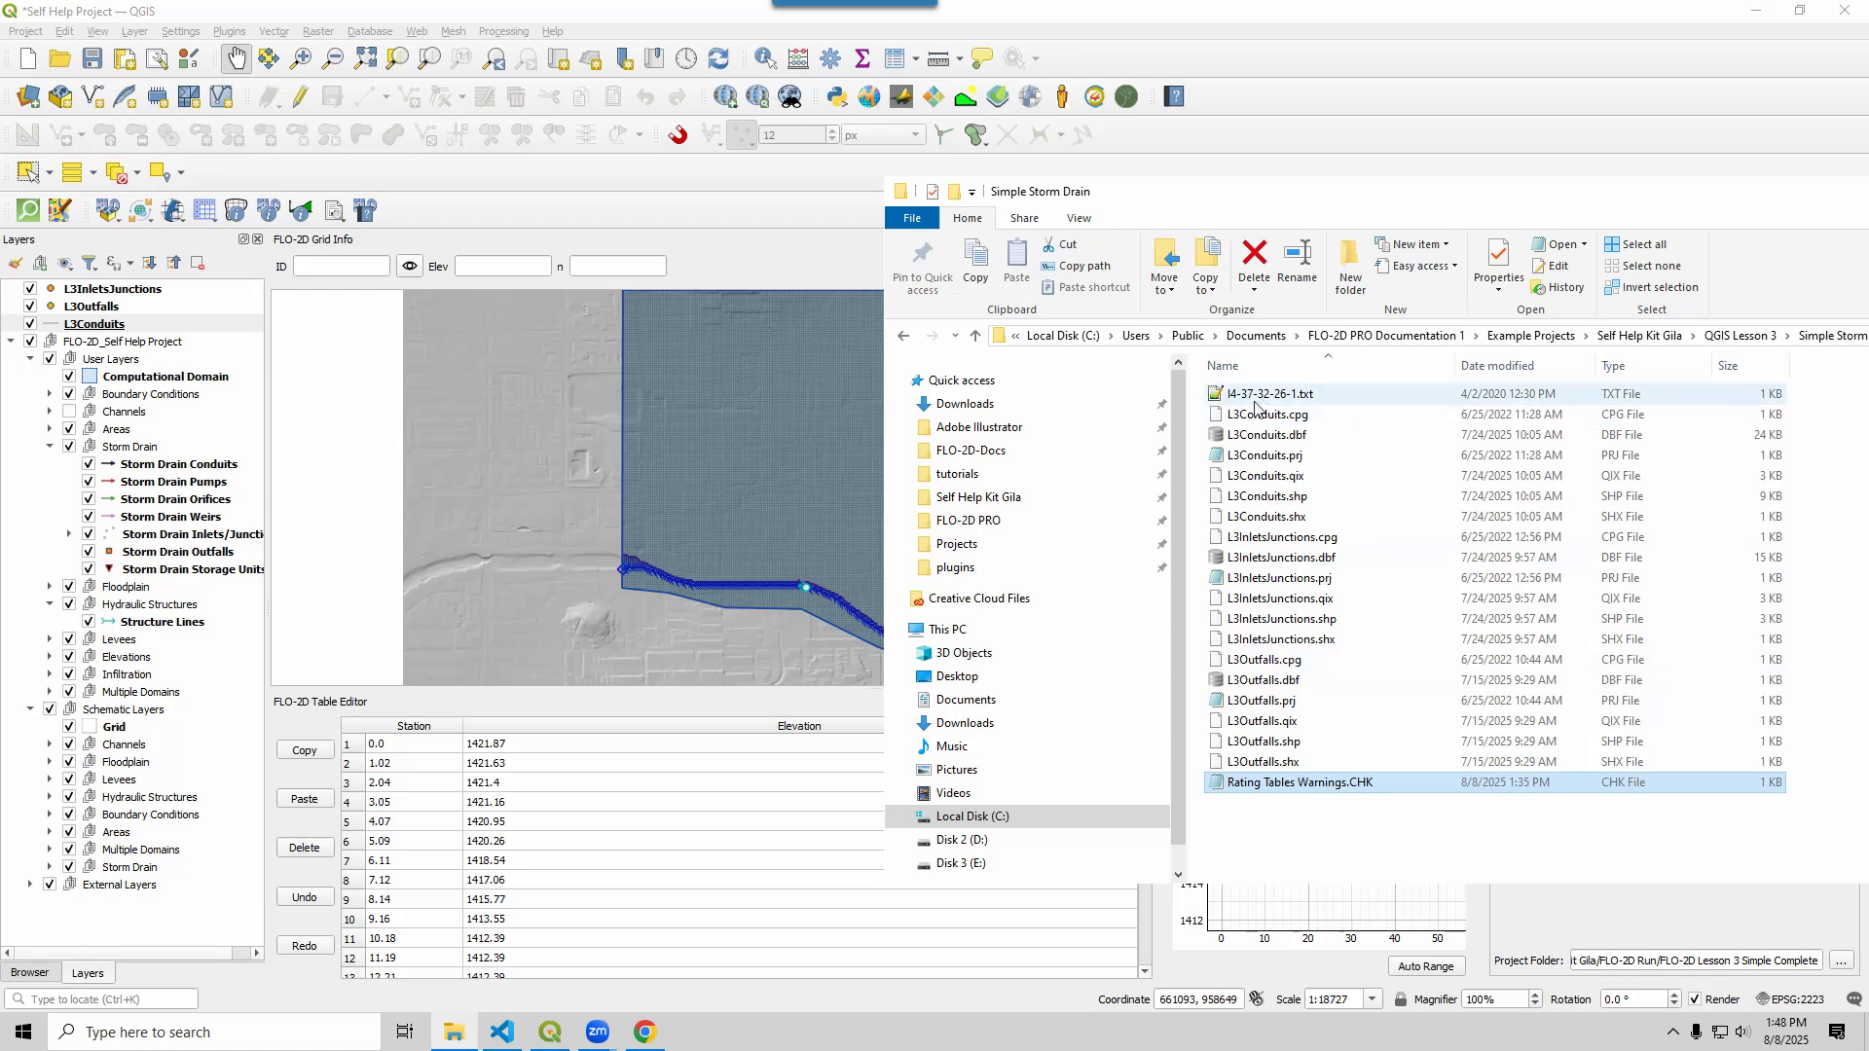
{"action": "key", "text": "Delete"}
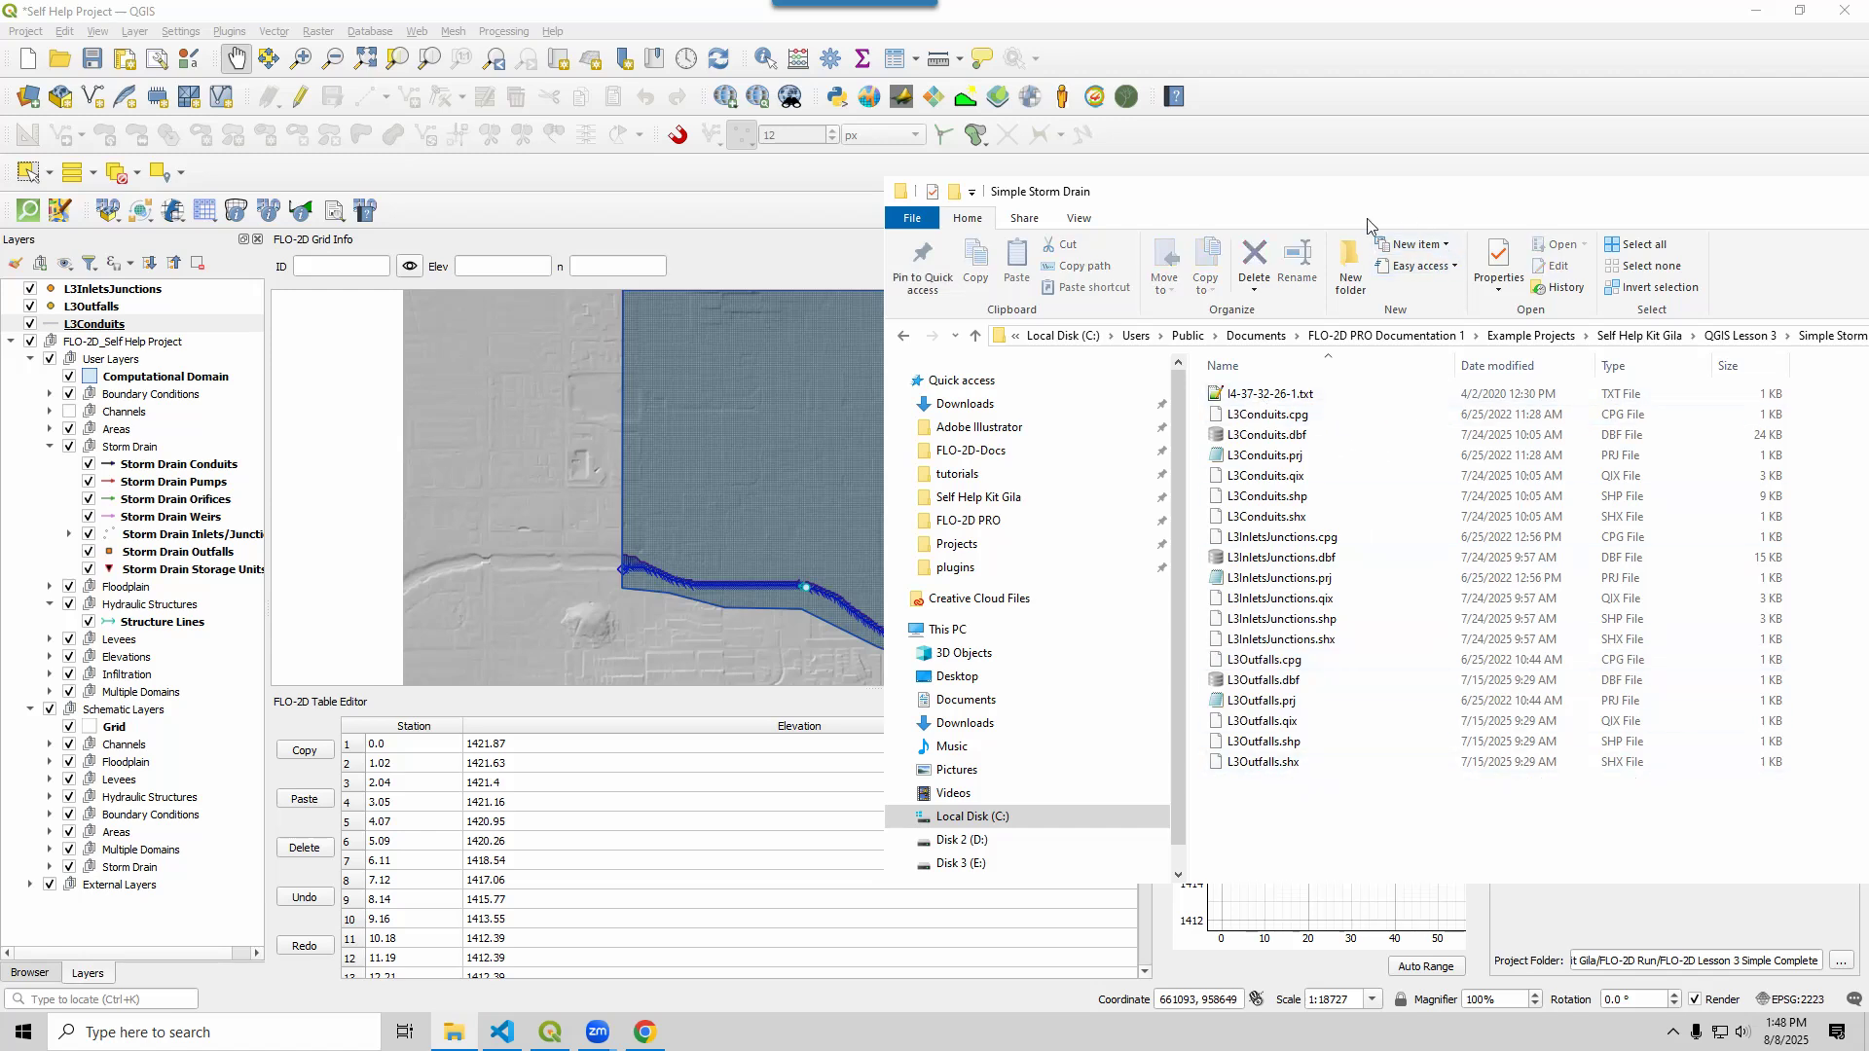
{"action": "left_click_drag", "start_coordinate": [1377, 211], "coordinate": [1868, 219]}
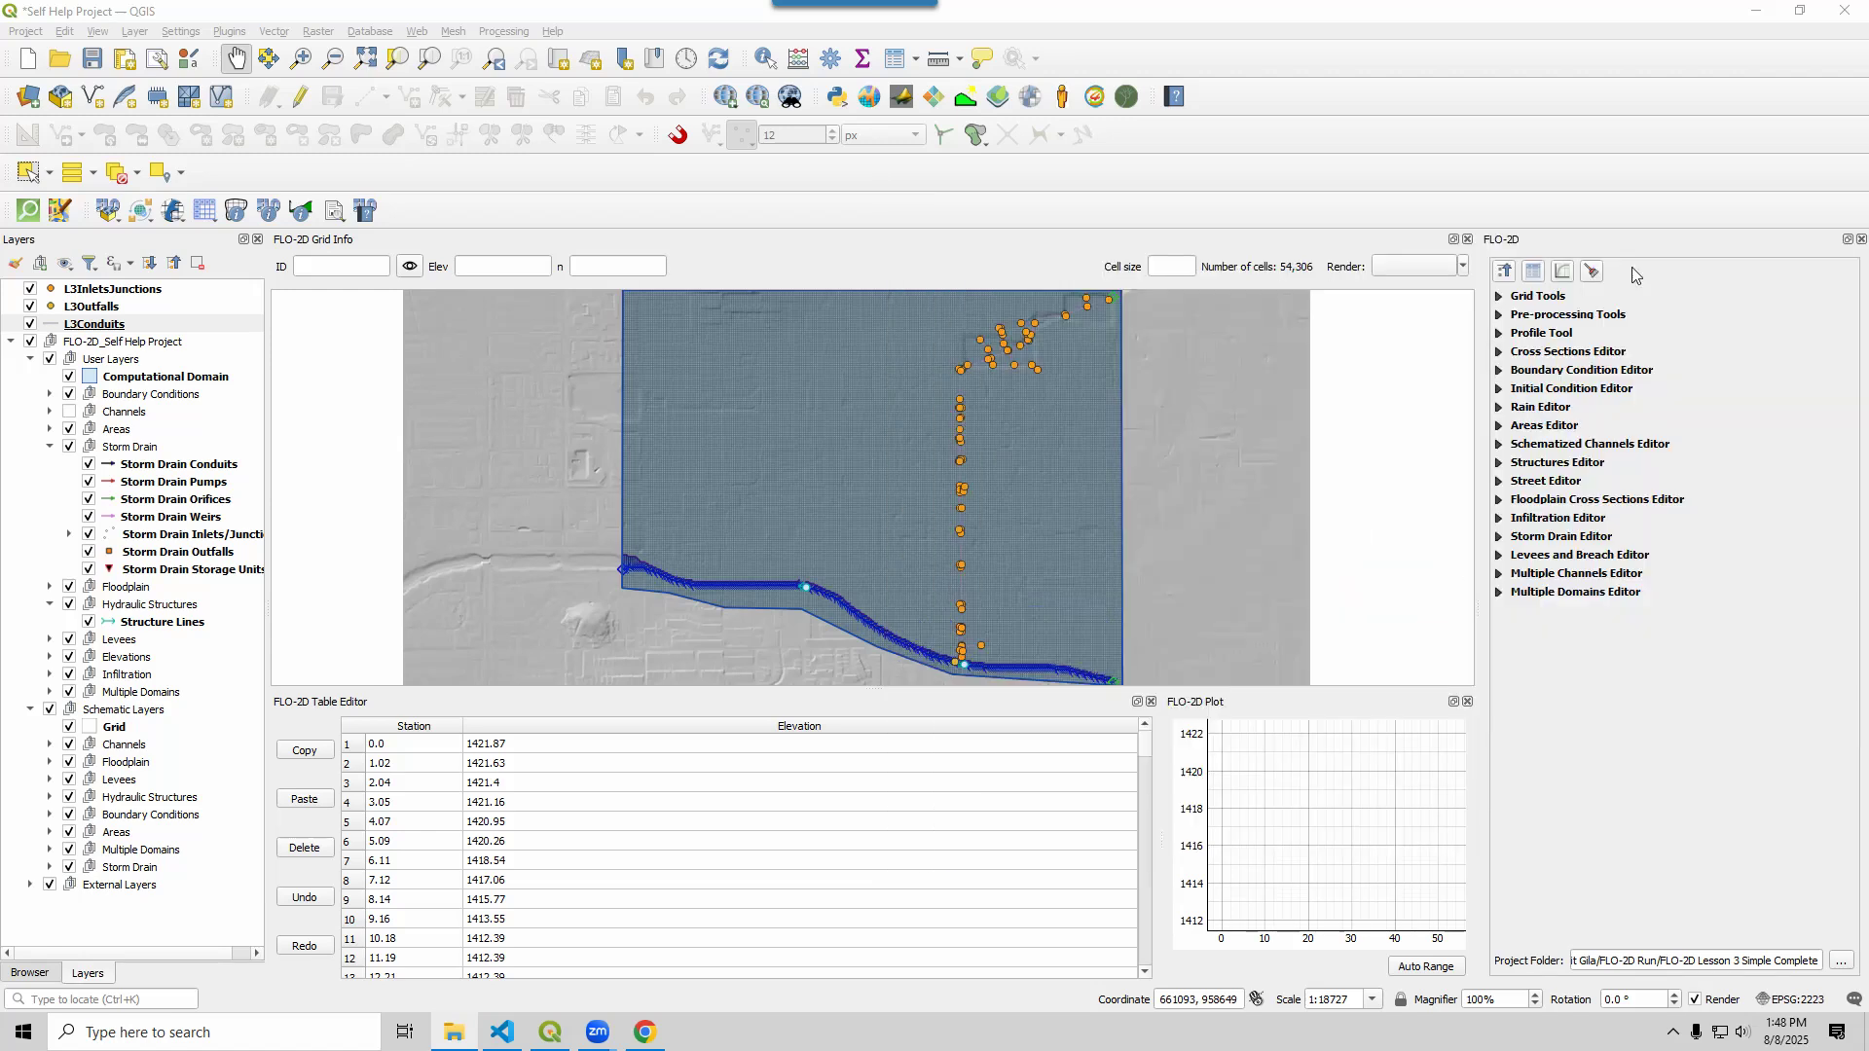
Move the L3InletsJunctions, L3Outfalls and L3Conduits layers into the Storm Drain group
{"action": "left_click", "coordinate": [105, 290]}
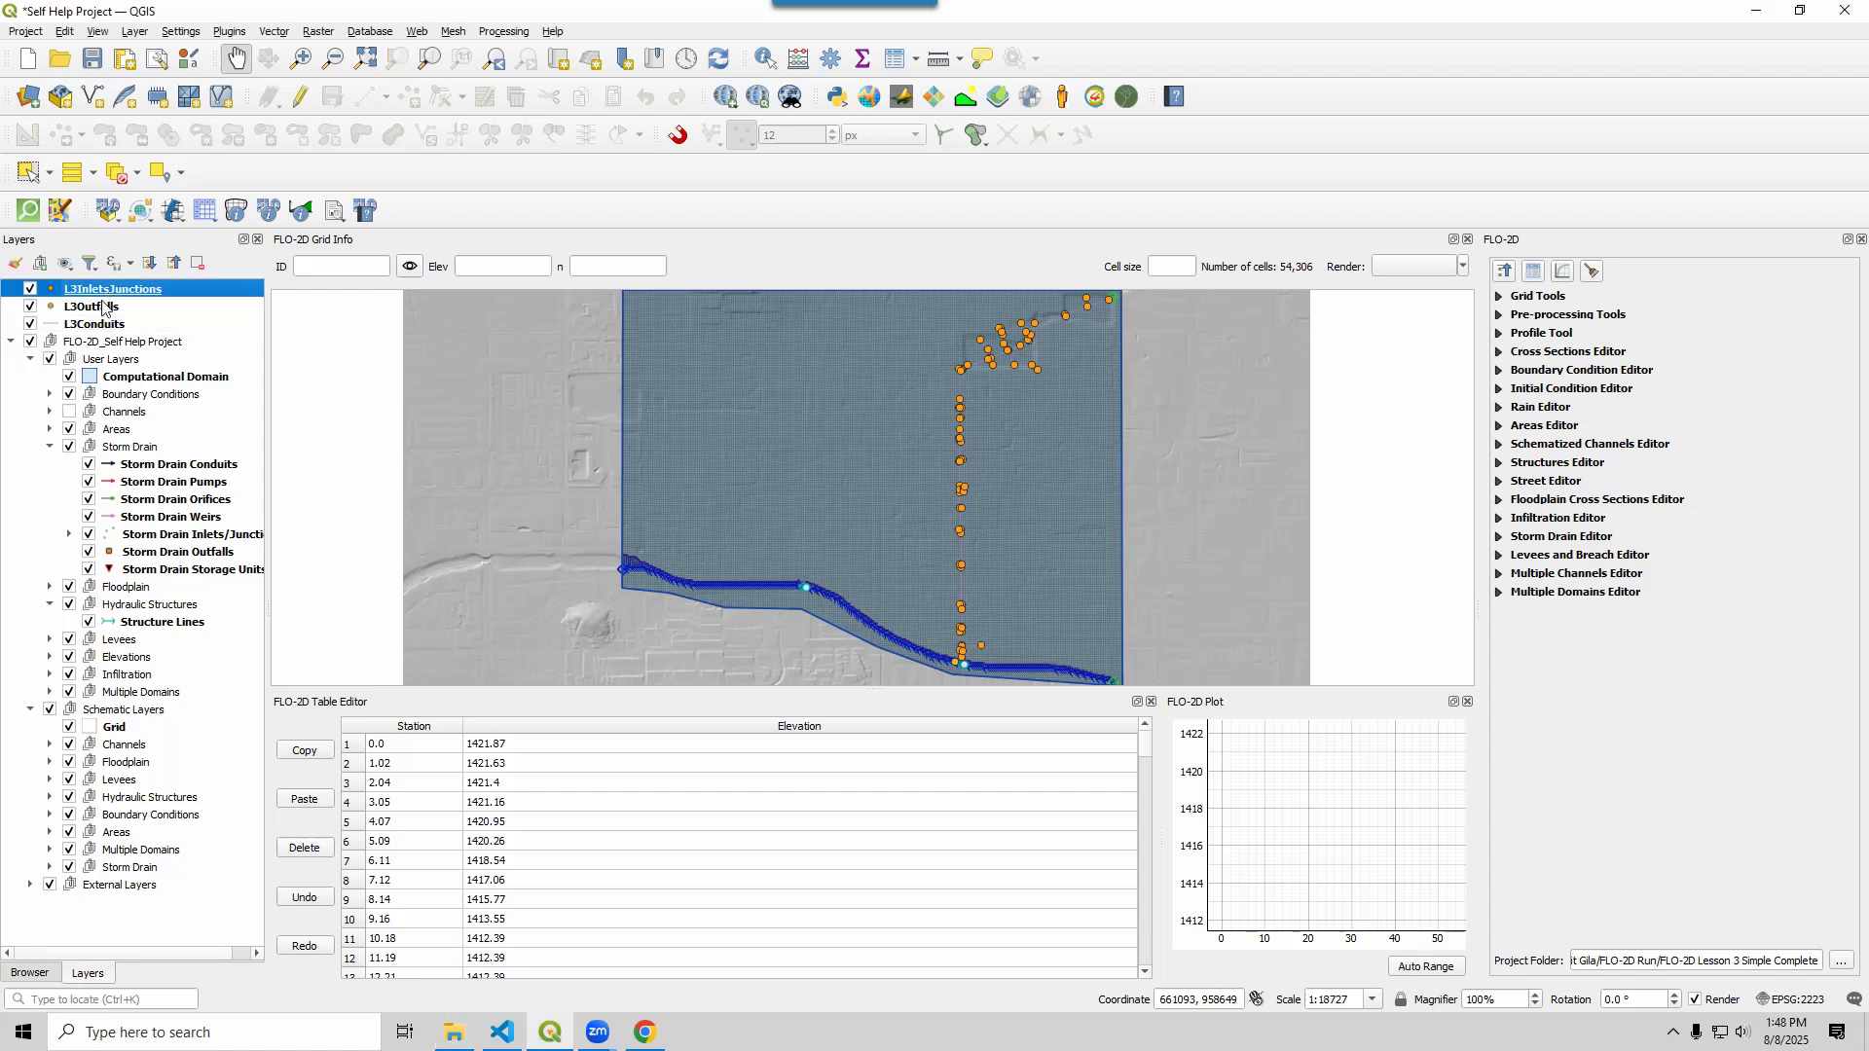
{"action": "left_click", "coordinate": [105, 325], "text": "shift"}
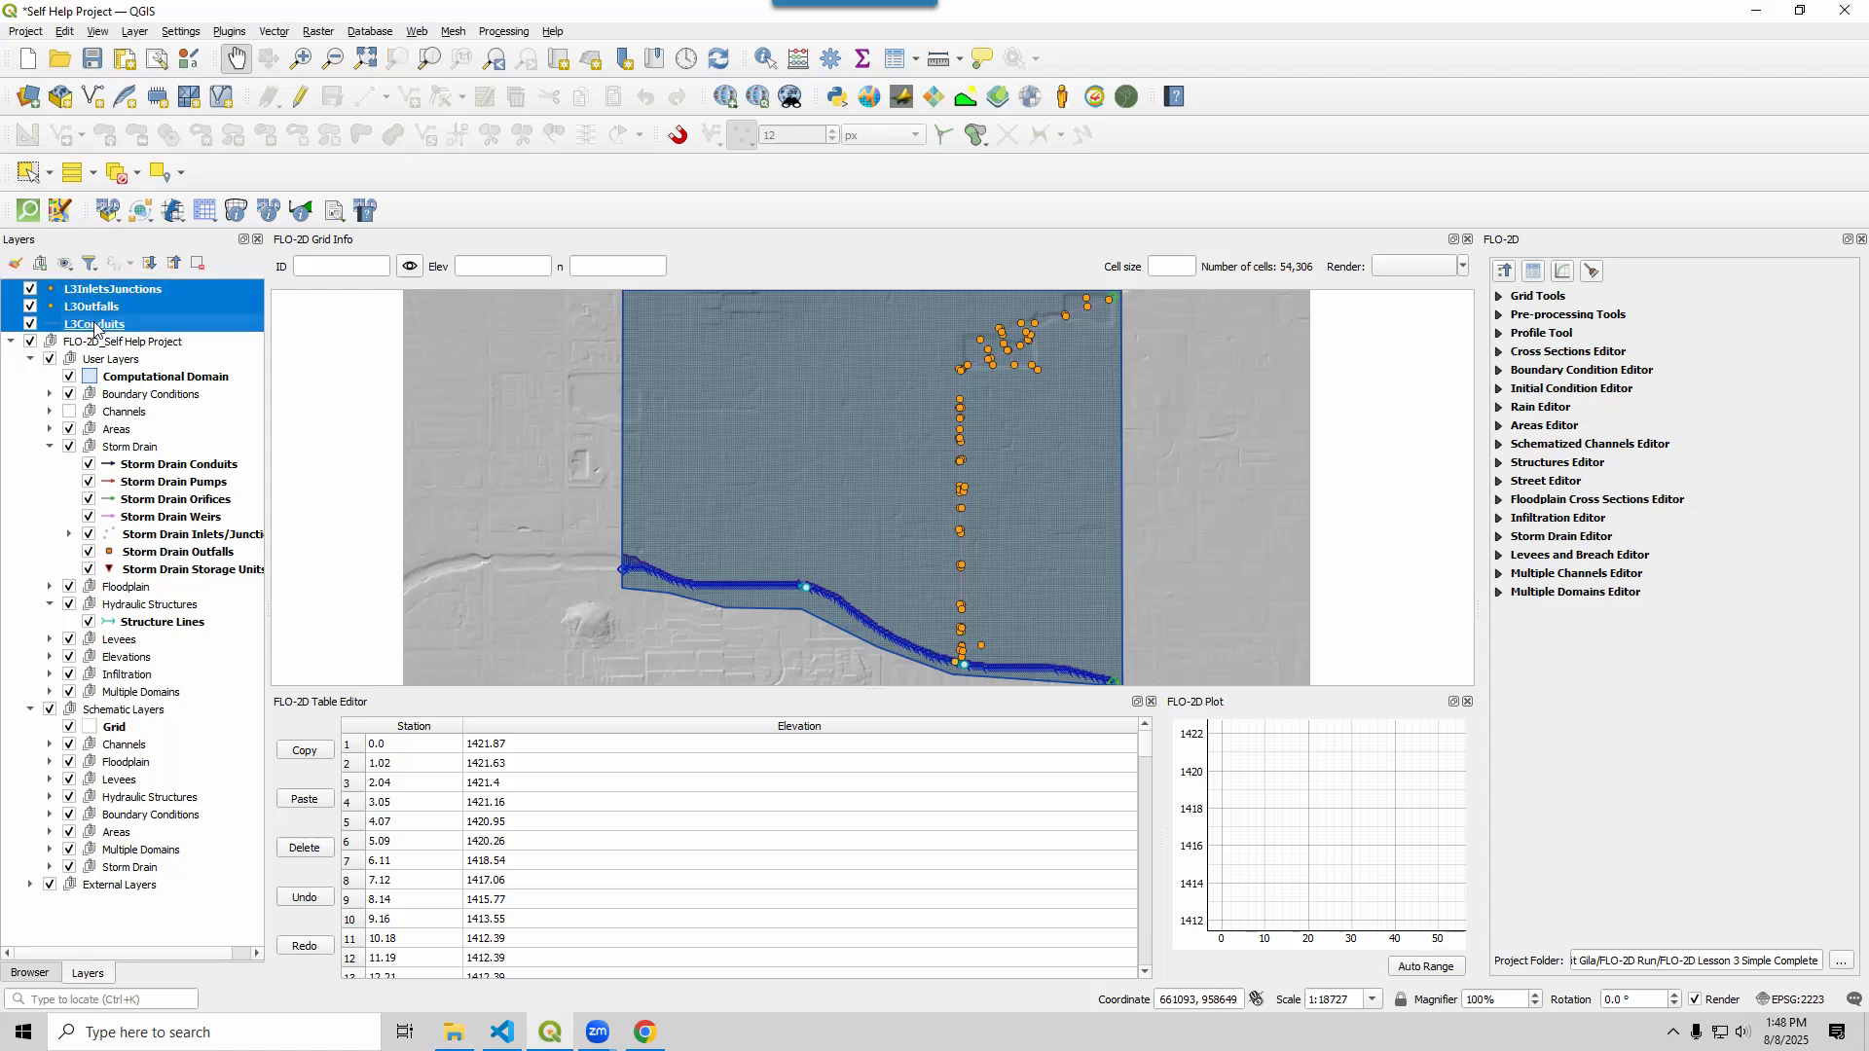
{"action": "left_click_drag", "start_coordinate": [94, 328], "coordinate": [142, 422]}
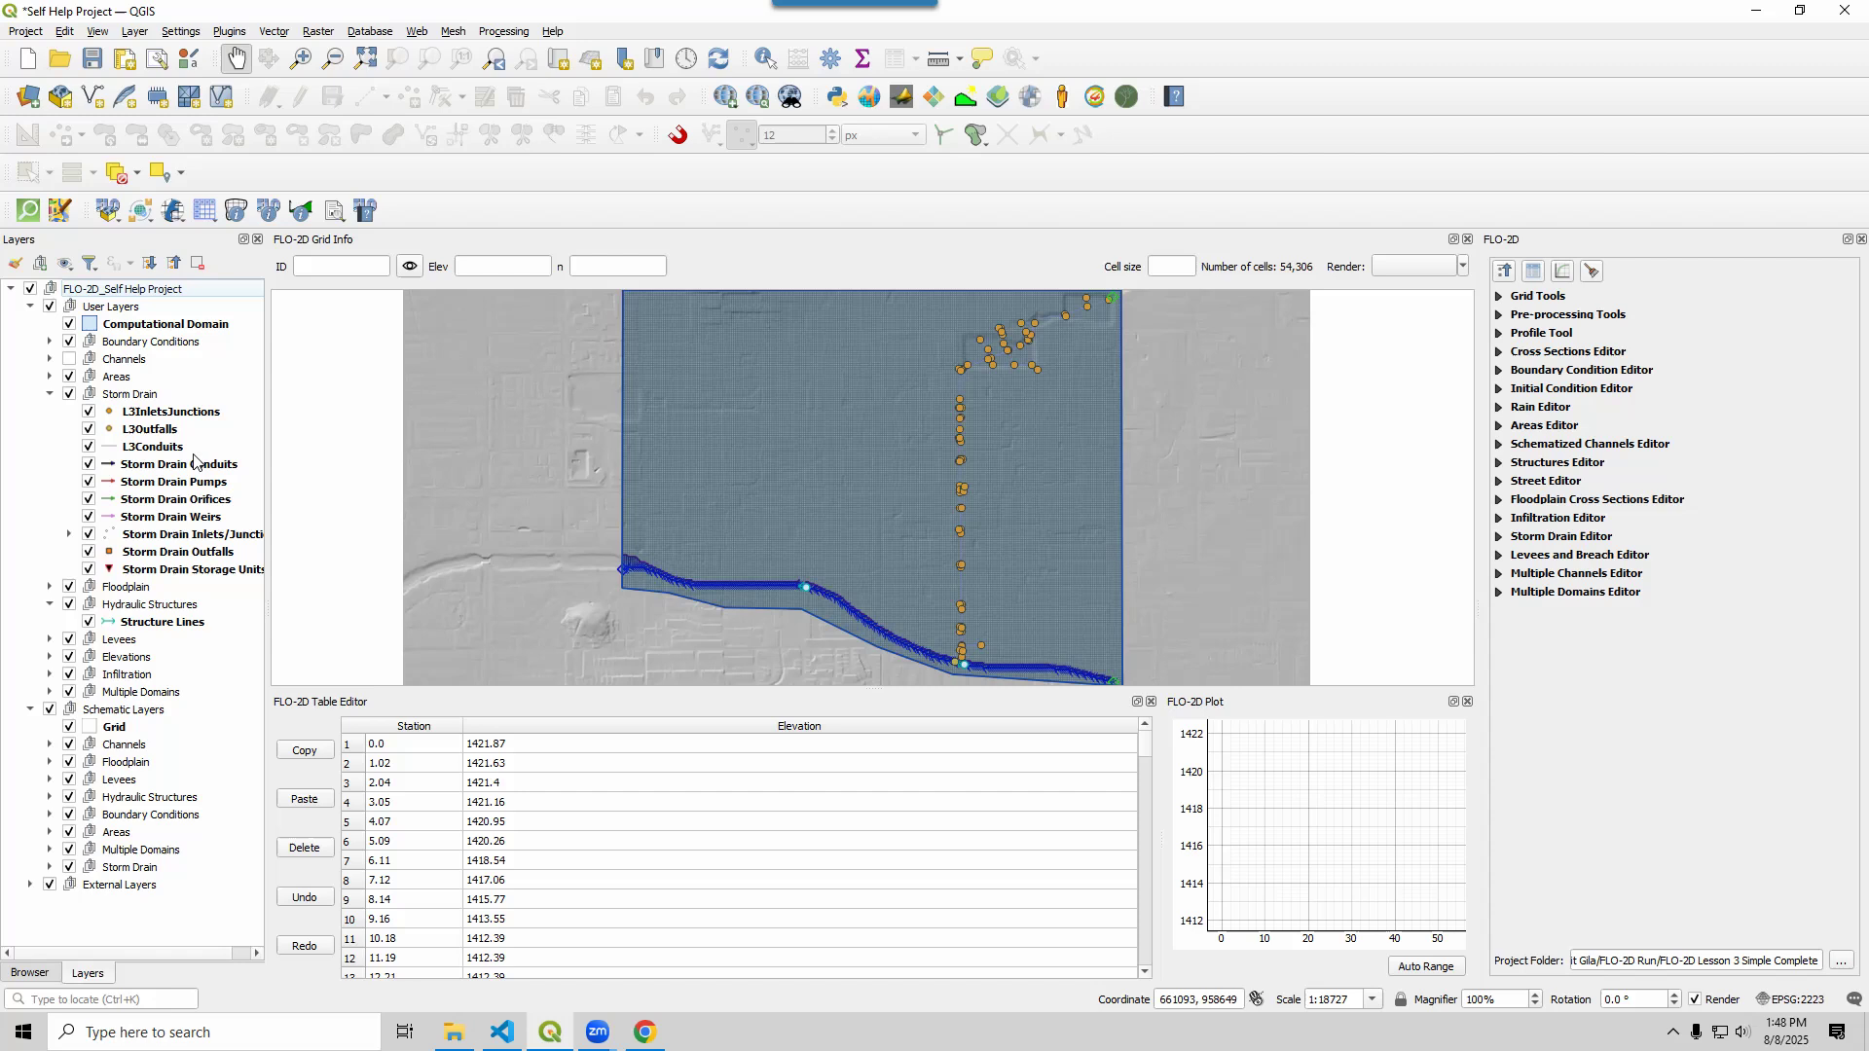
{"action": "left_click", "coordinate": [143, 395]}
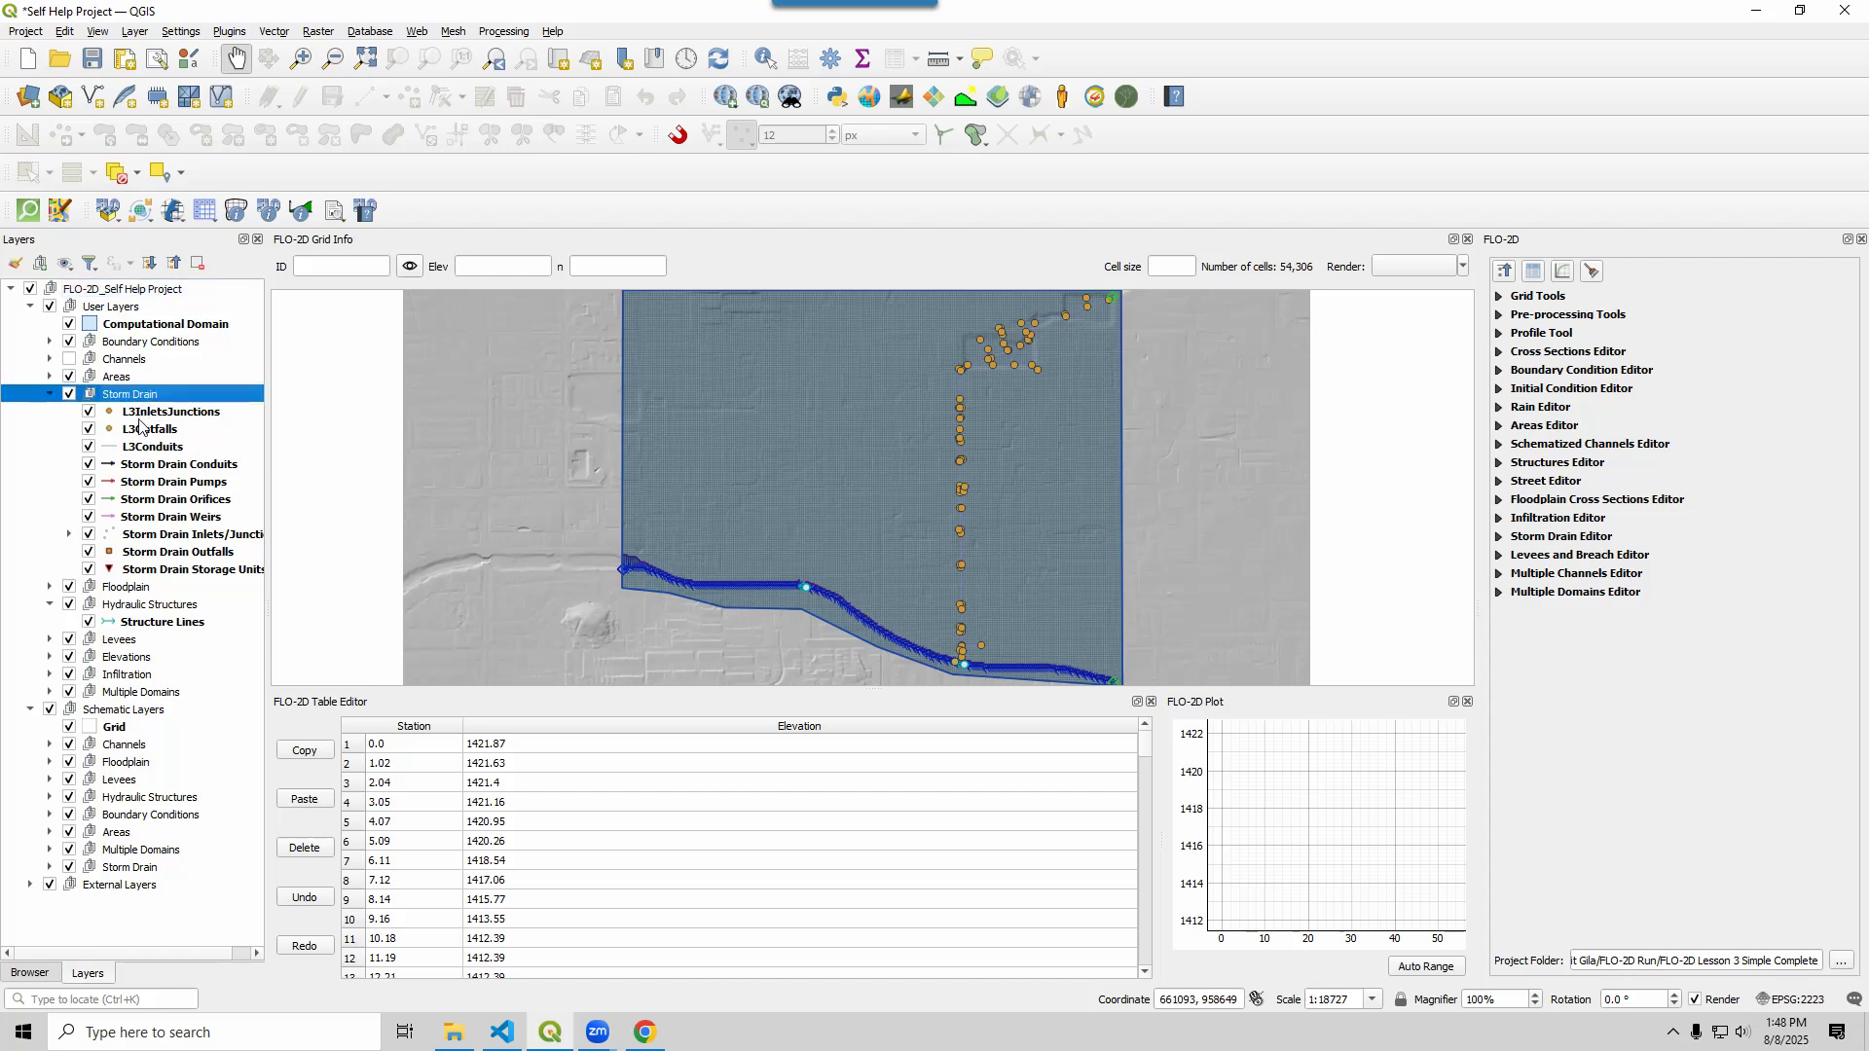
{"action": "left_click", "coordinate": [142, 412]}
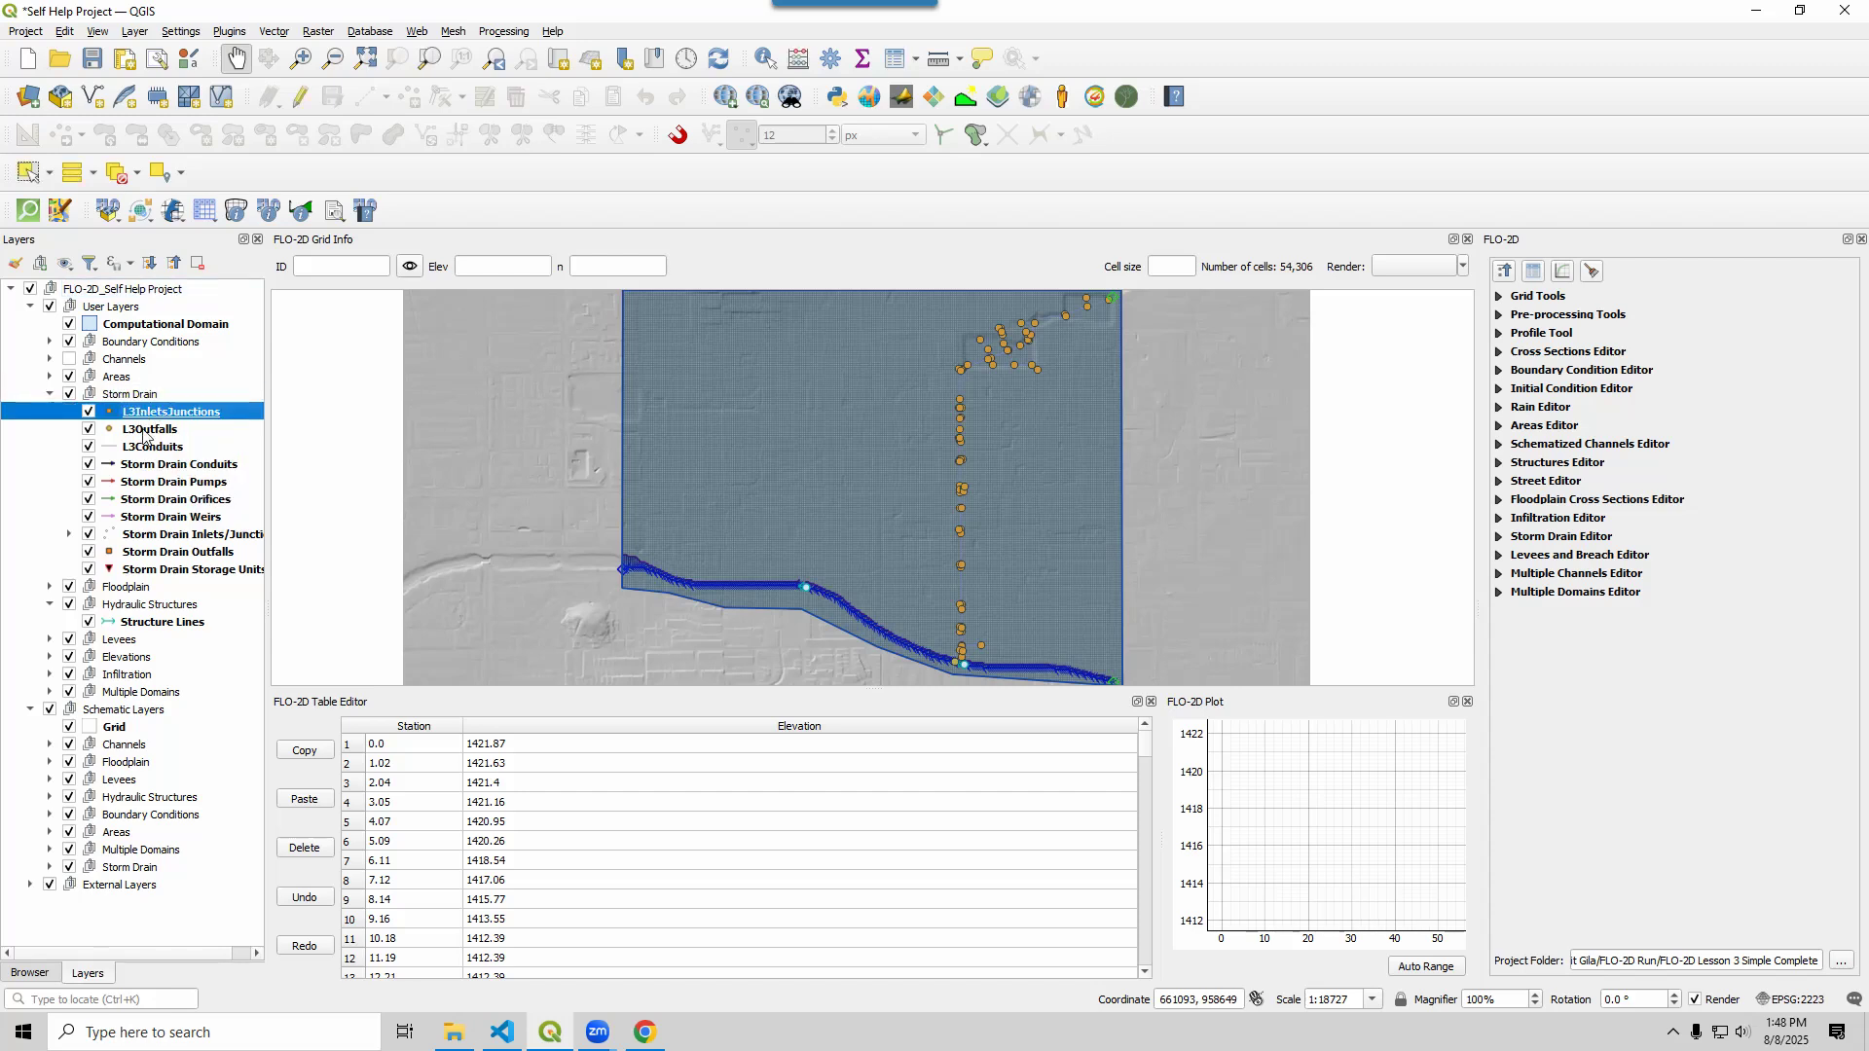
{"action": "left_click", "coordinate": [151, 449], "text": "shift"}
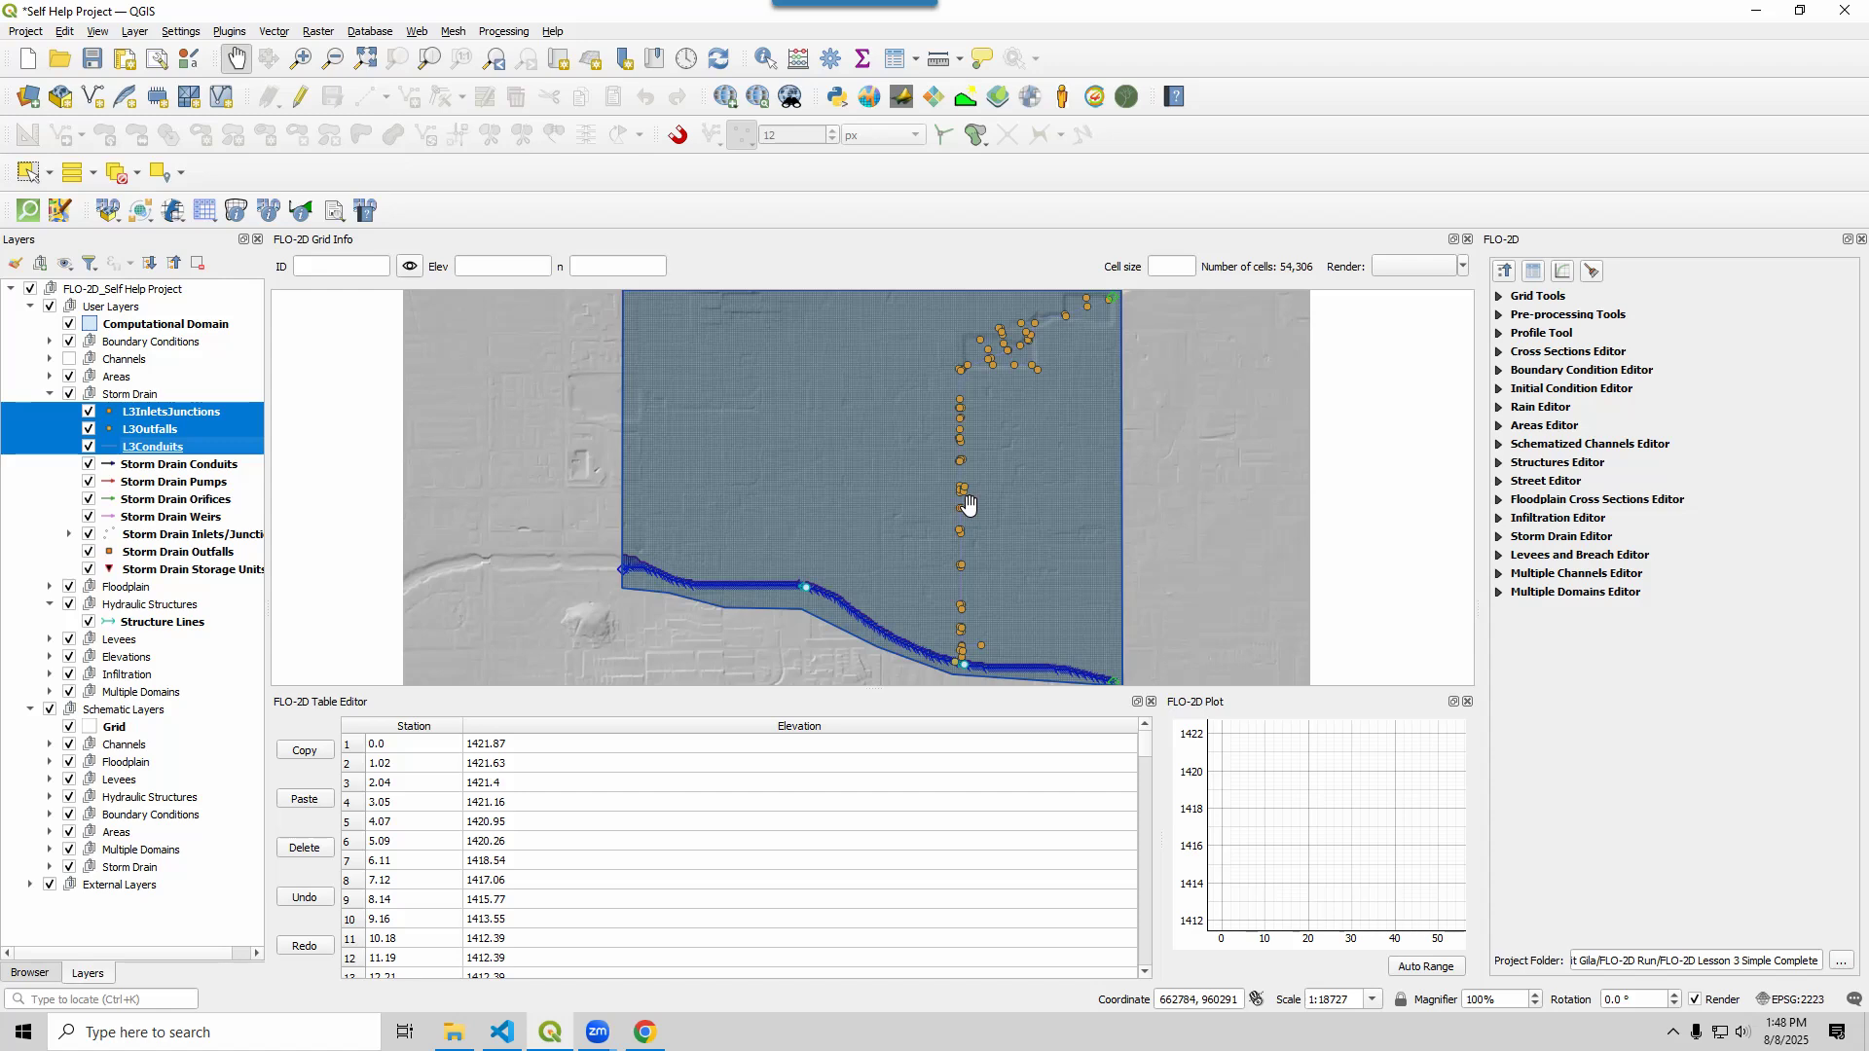
{"action": "left_click", "coordinate": [175, 465]}
{"action": "left_click", "coordinate": [153, 574], "text": "shift"}
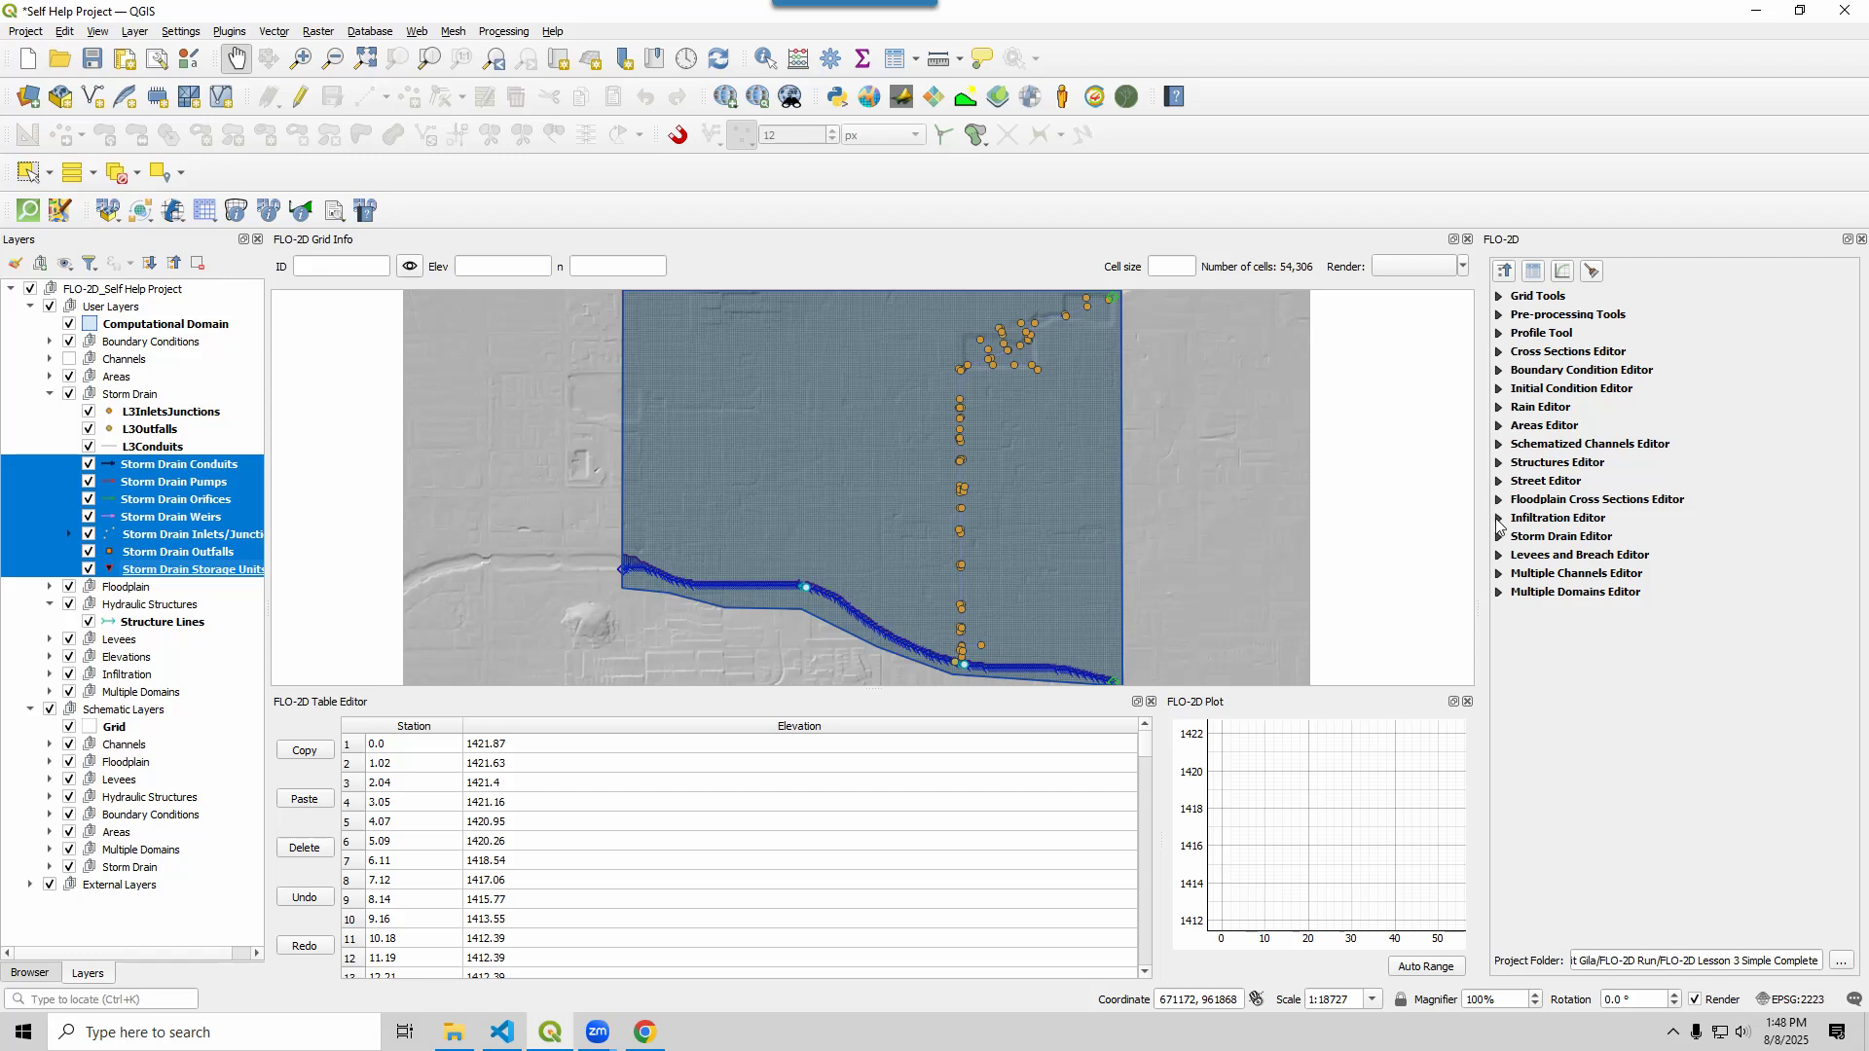
Expand the Storm Drain Editor and open 'Select components from hydraulic layers'
{"action": "left_click", "coordinate": [1499, 538]}
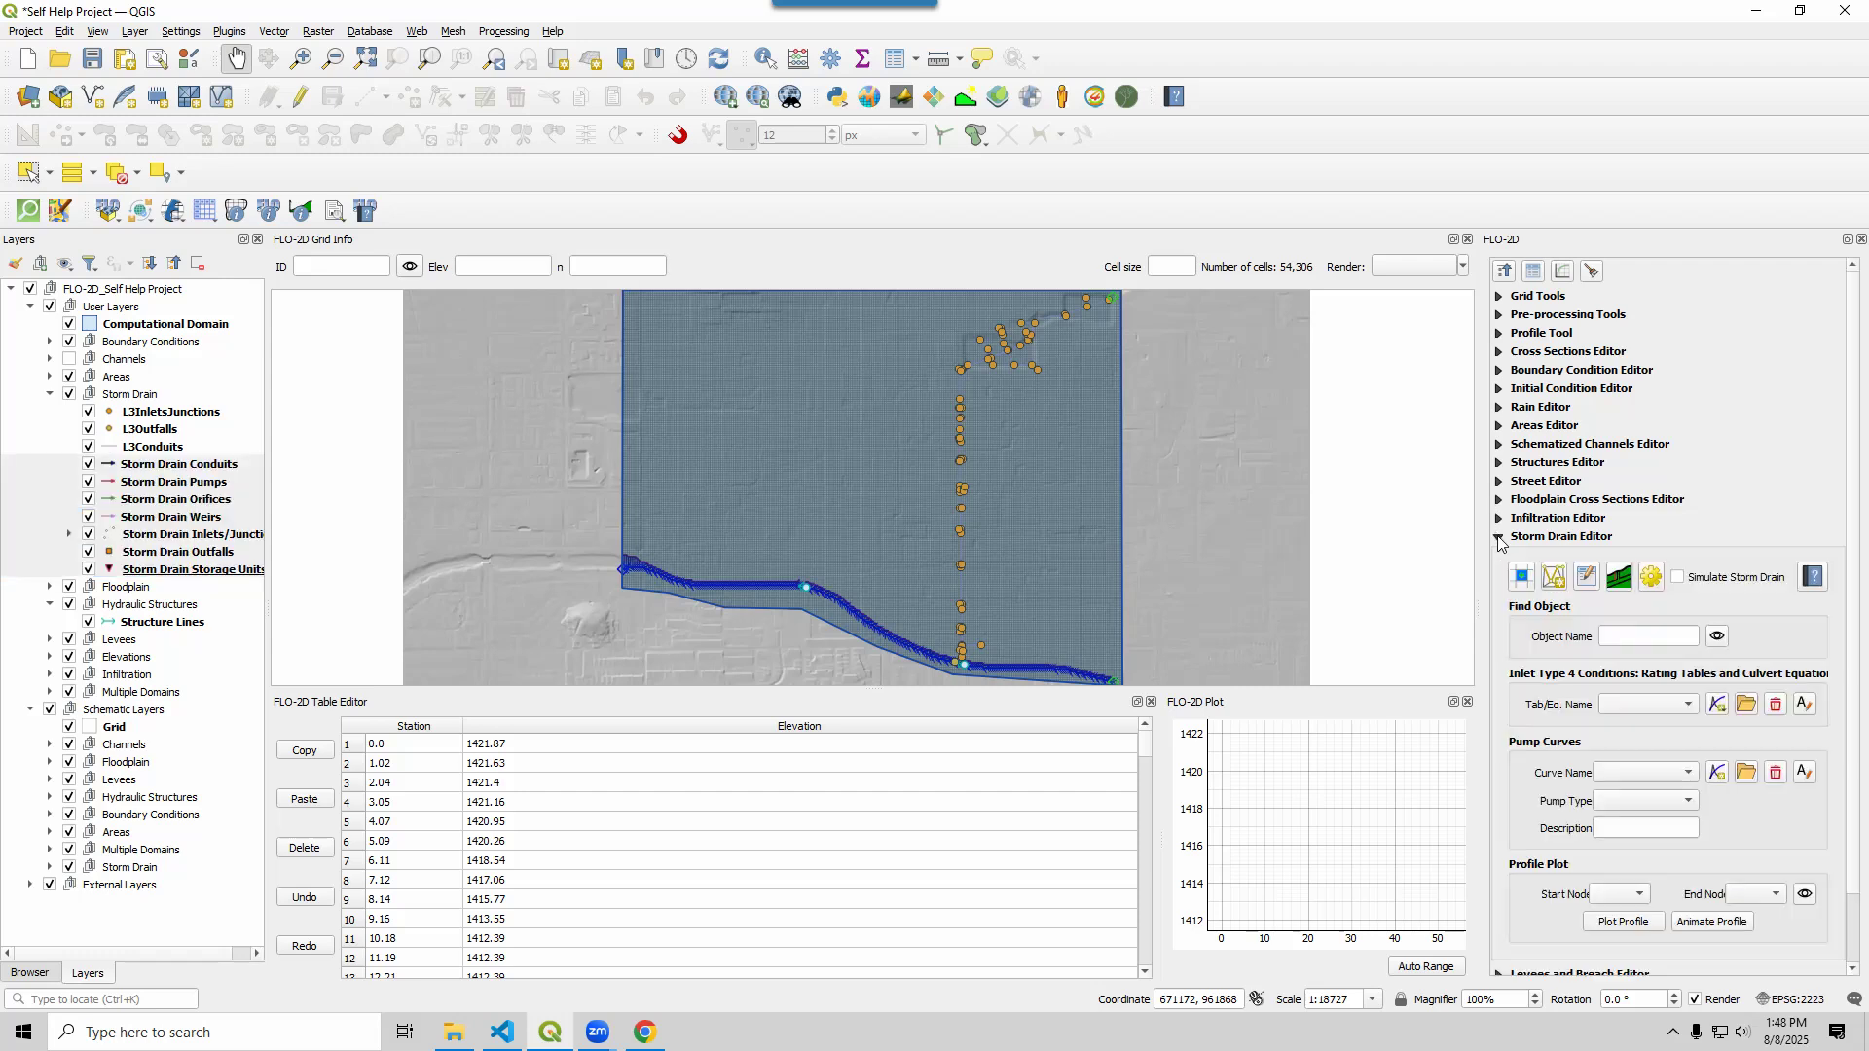
{"action": "left_click", "coordinate": [1555, 579]}
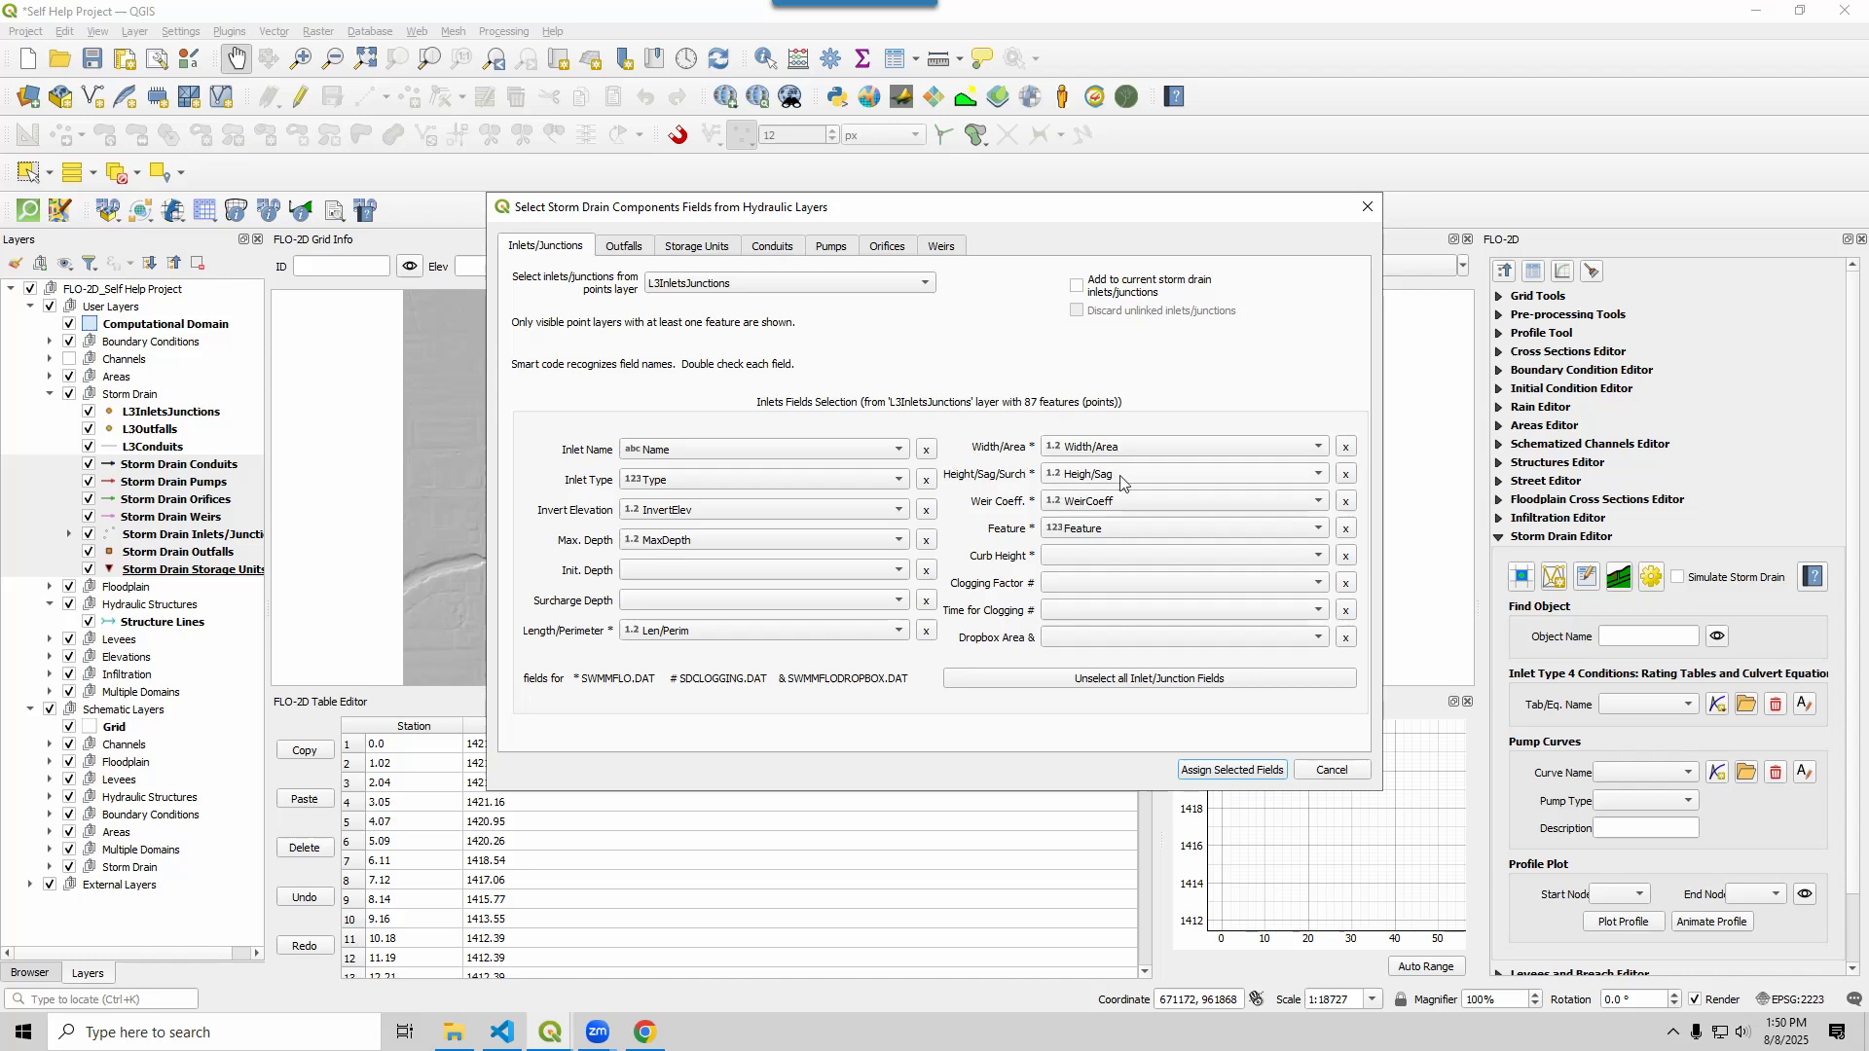
{"action": "left_click", "coordinate": [1071, 483]}
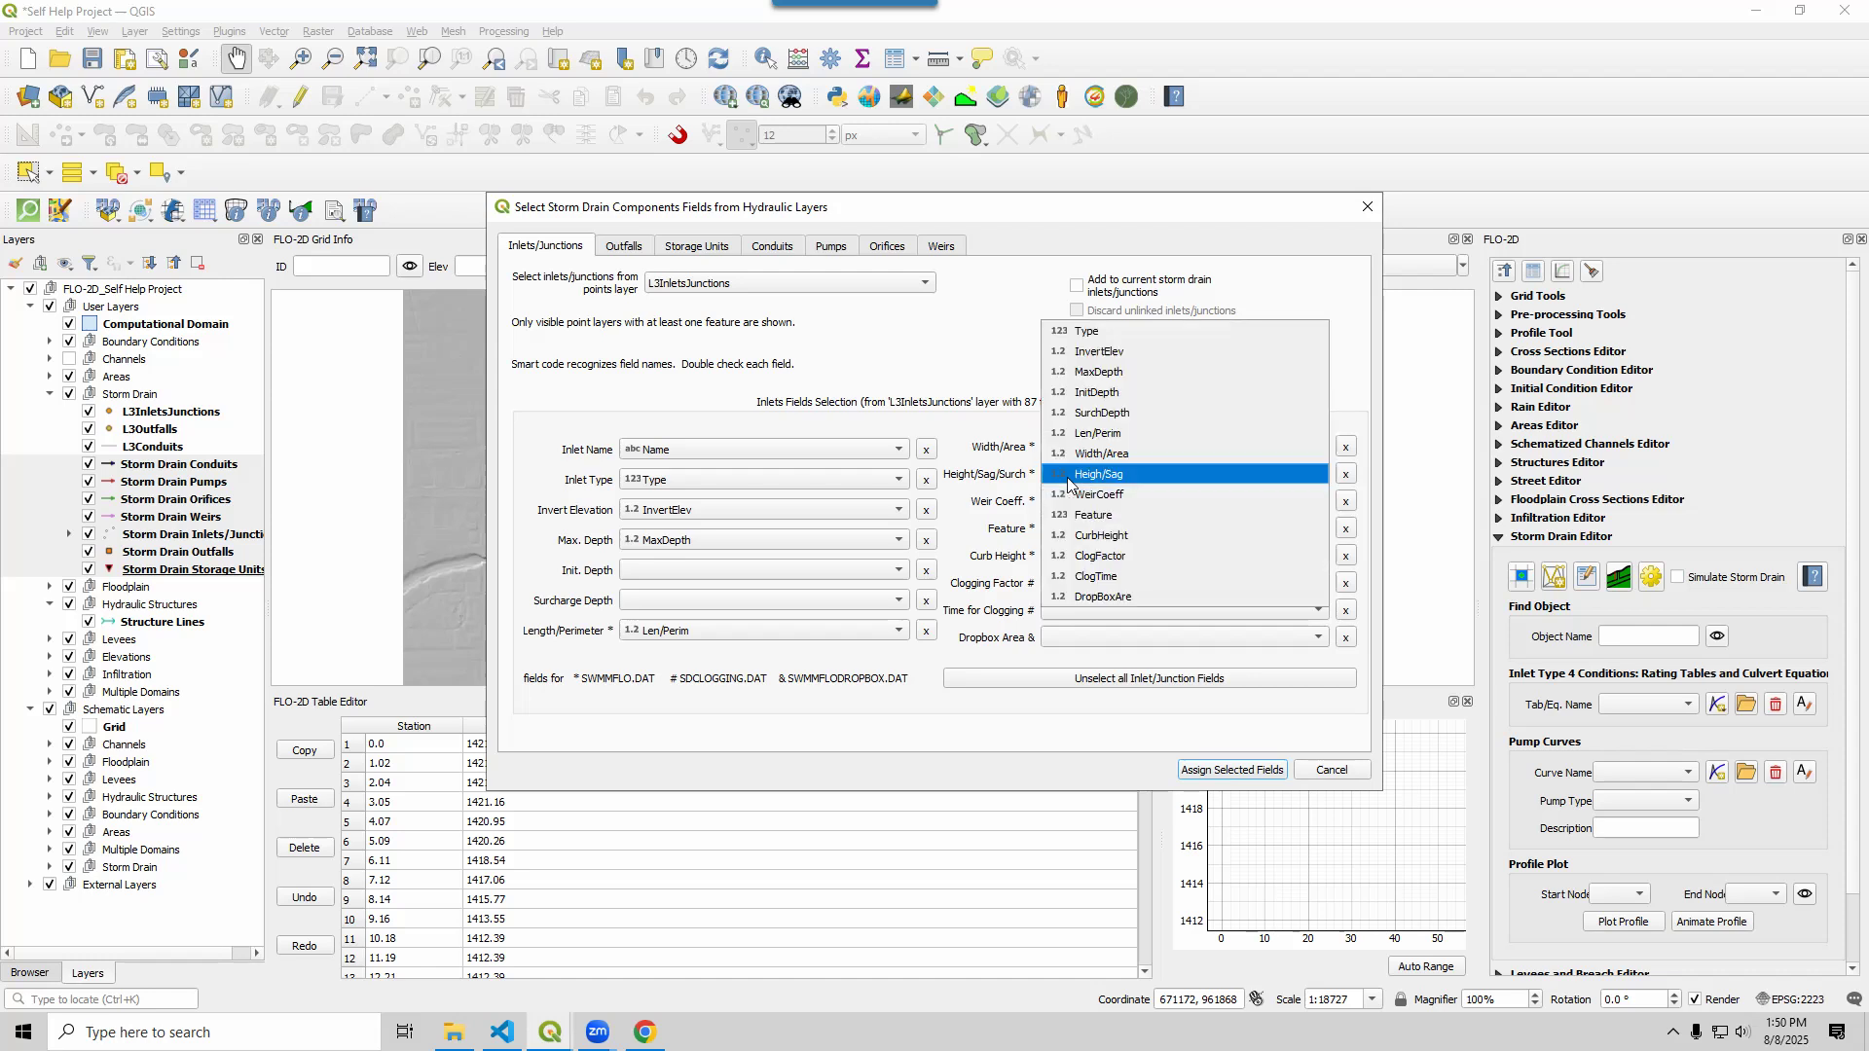
{"action": "left_click", "coordinate": [1098, 535]}
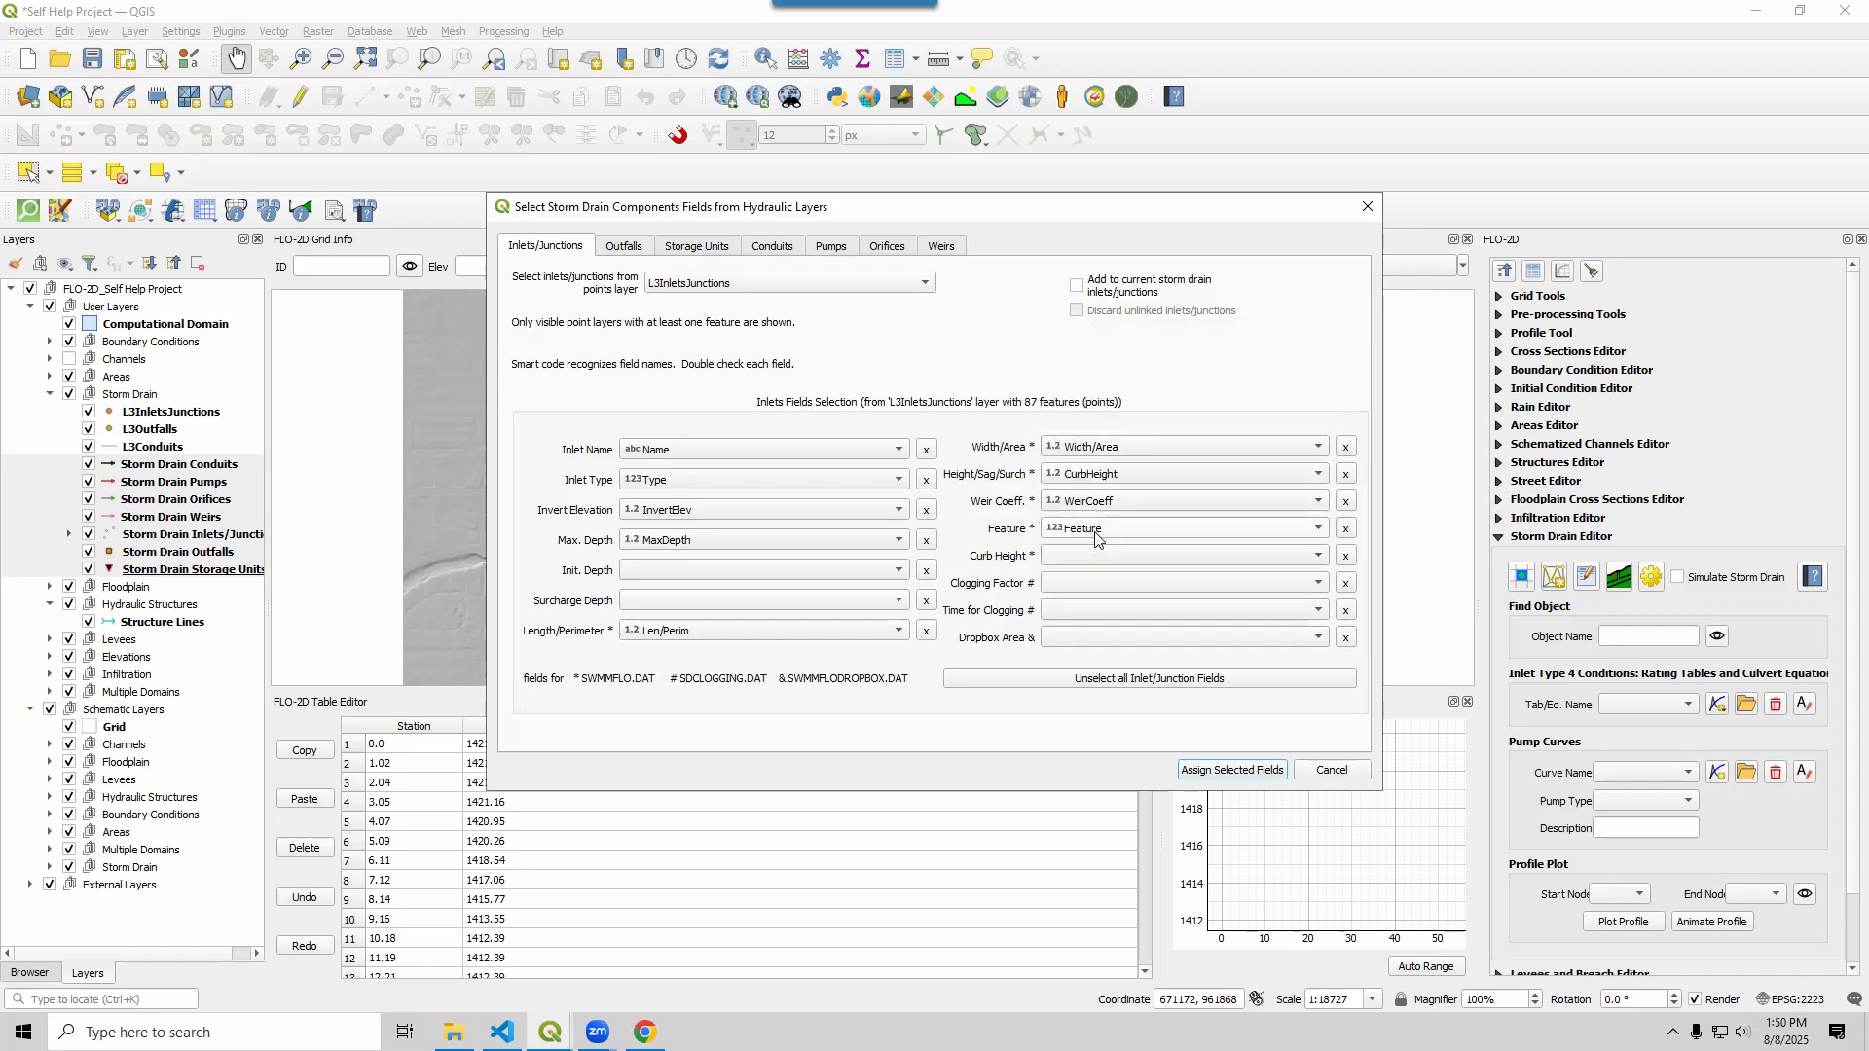
{"action": "left_click", "coordinate": [1103, 479]}
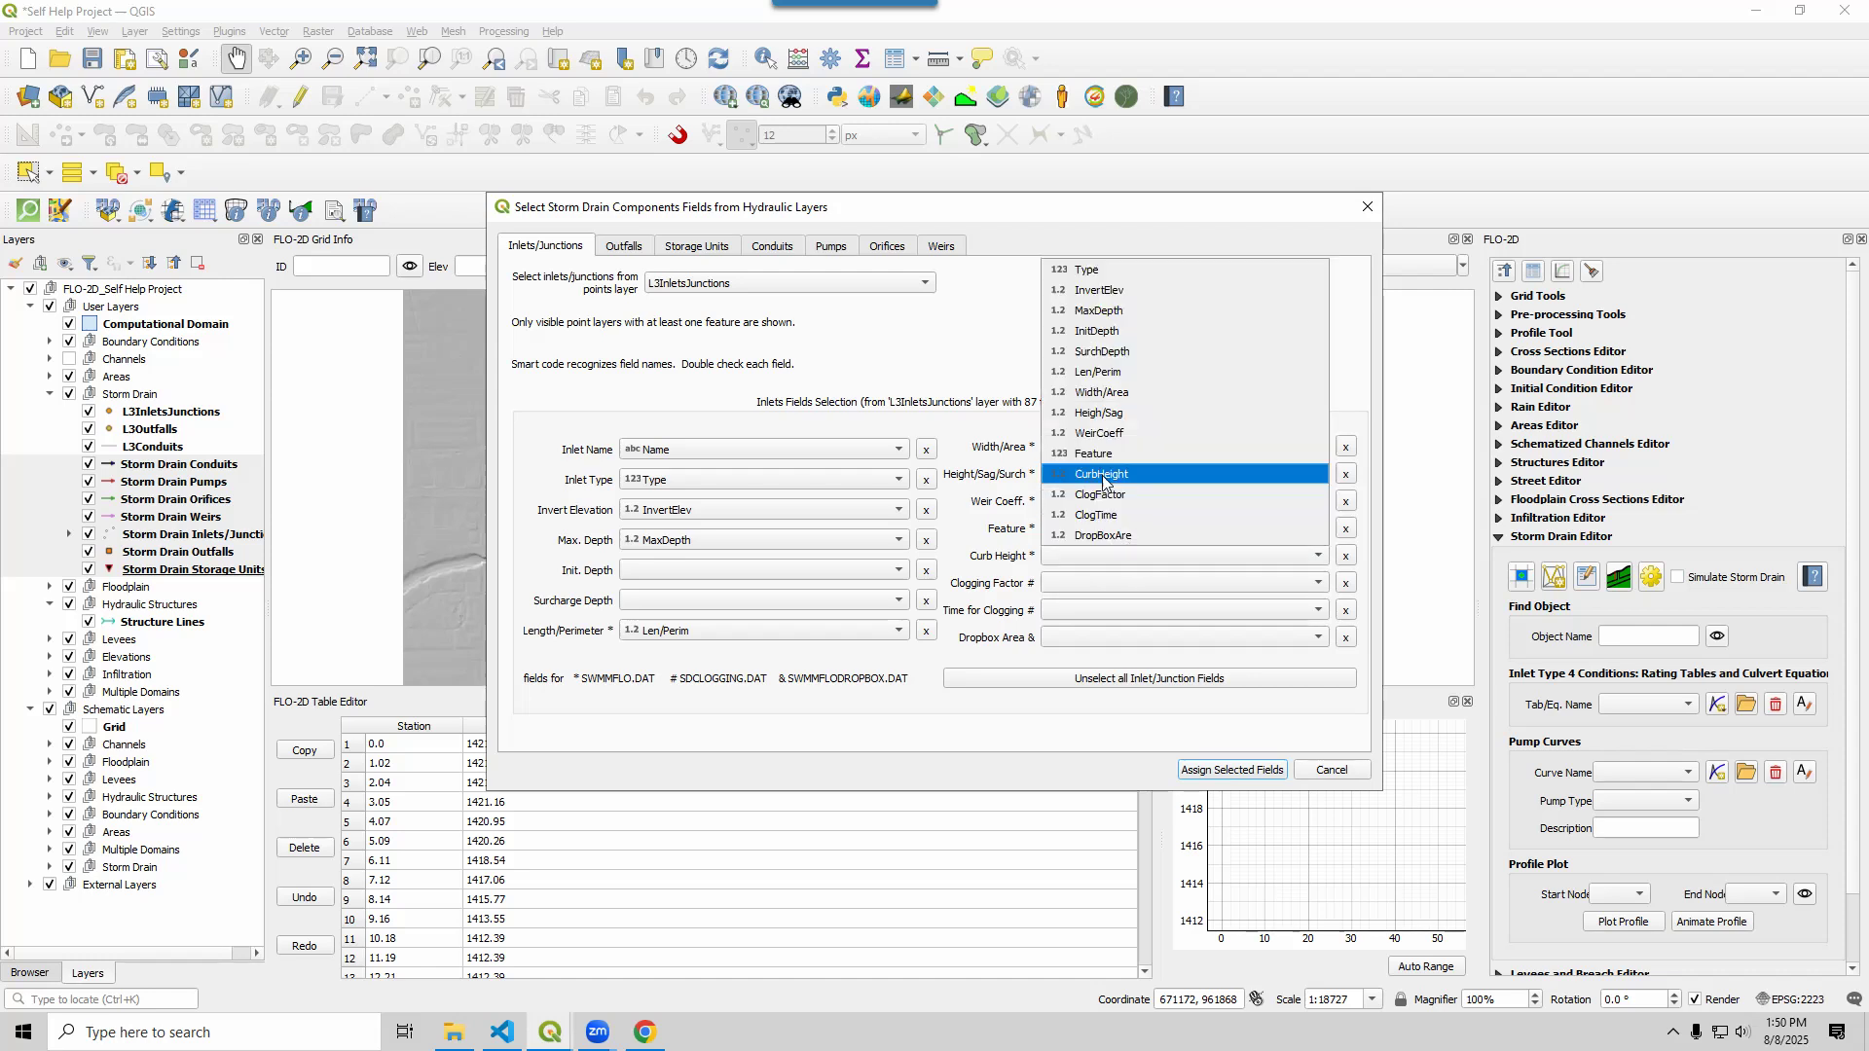
{"action": "left_click", "coordinate": [1110, 414]}
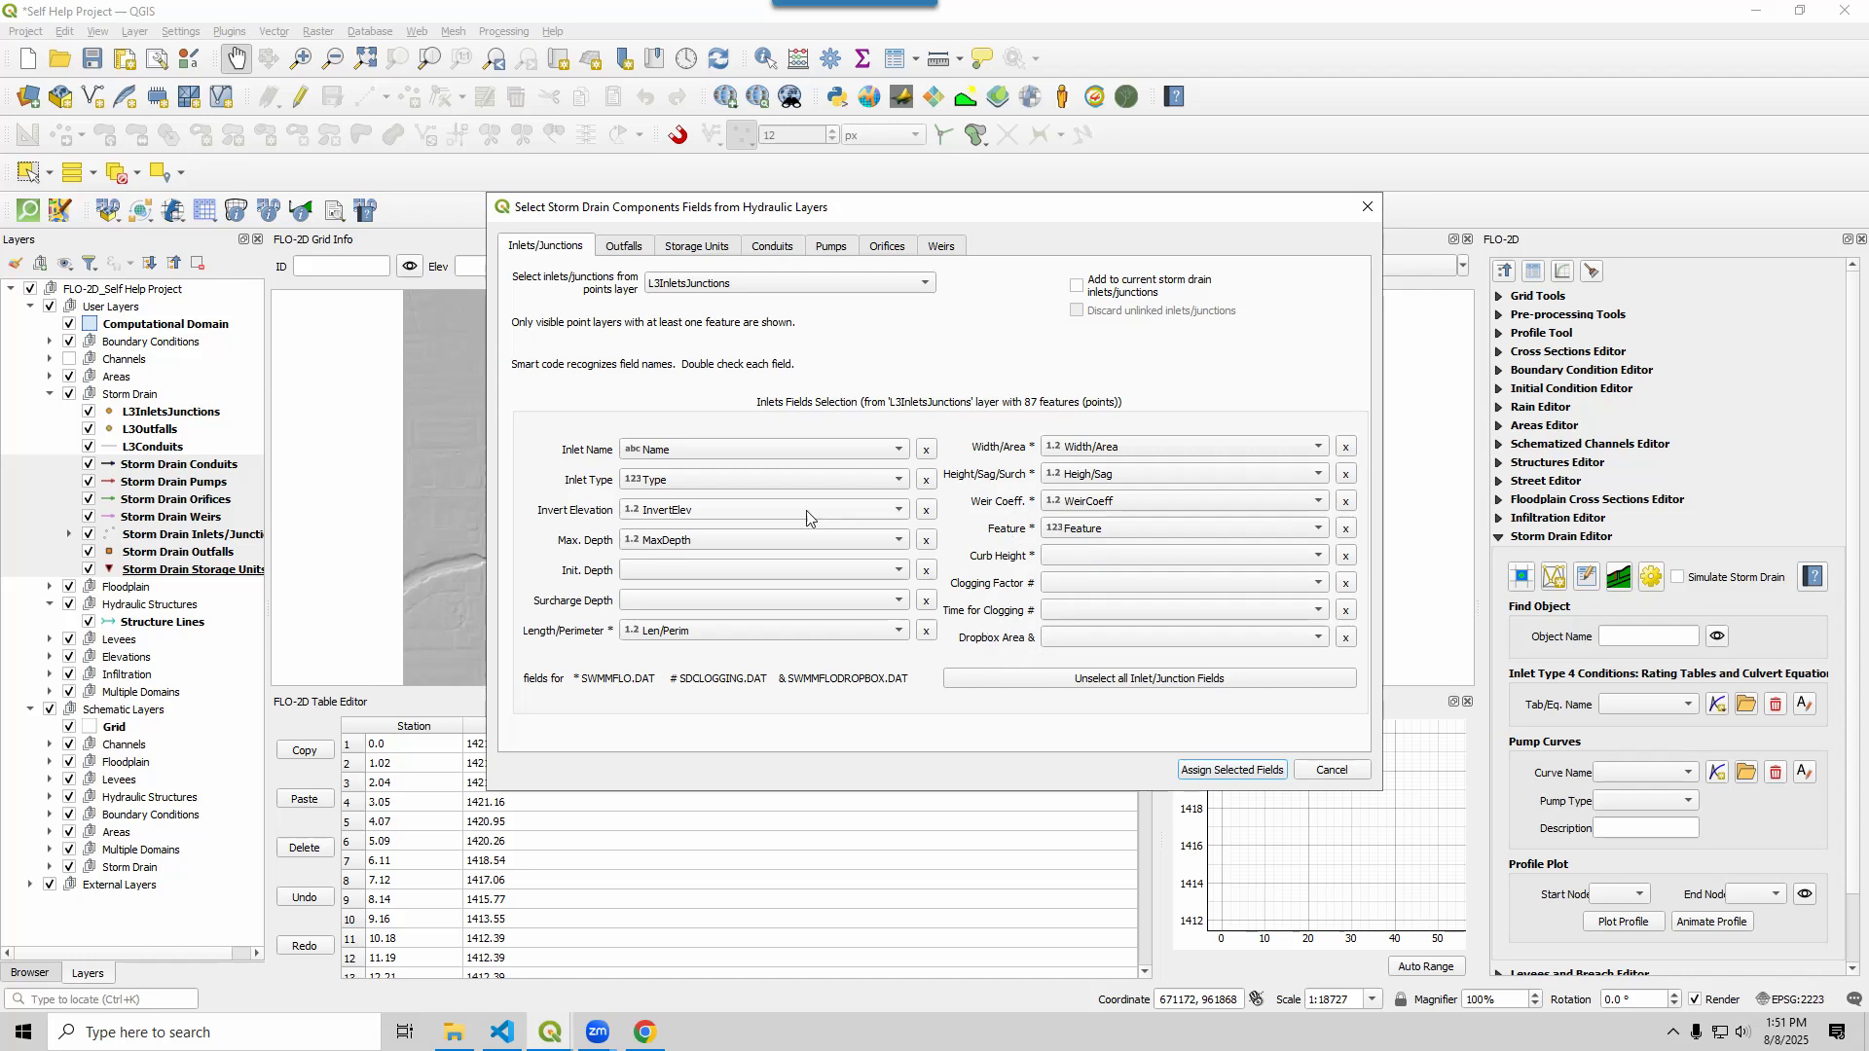
View the Outfalls tab mappings: Name, InvertElev, FlapGate, AllowQ and Type from L3Outfalls
{"action": "left_click", "coordinate": [633, 251]}
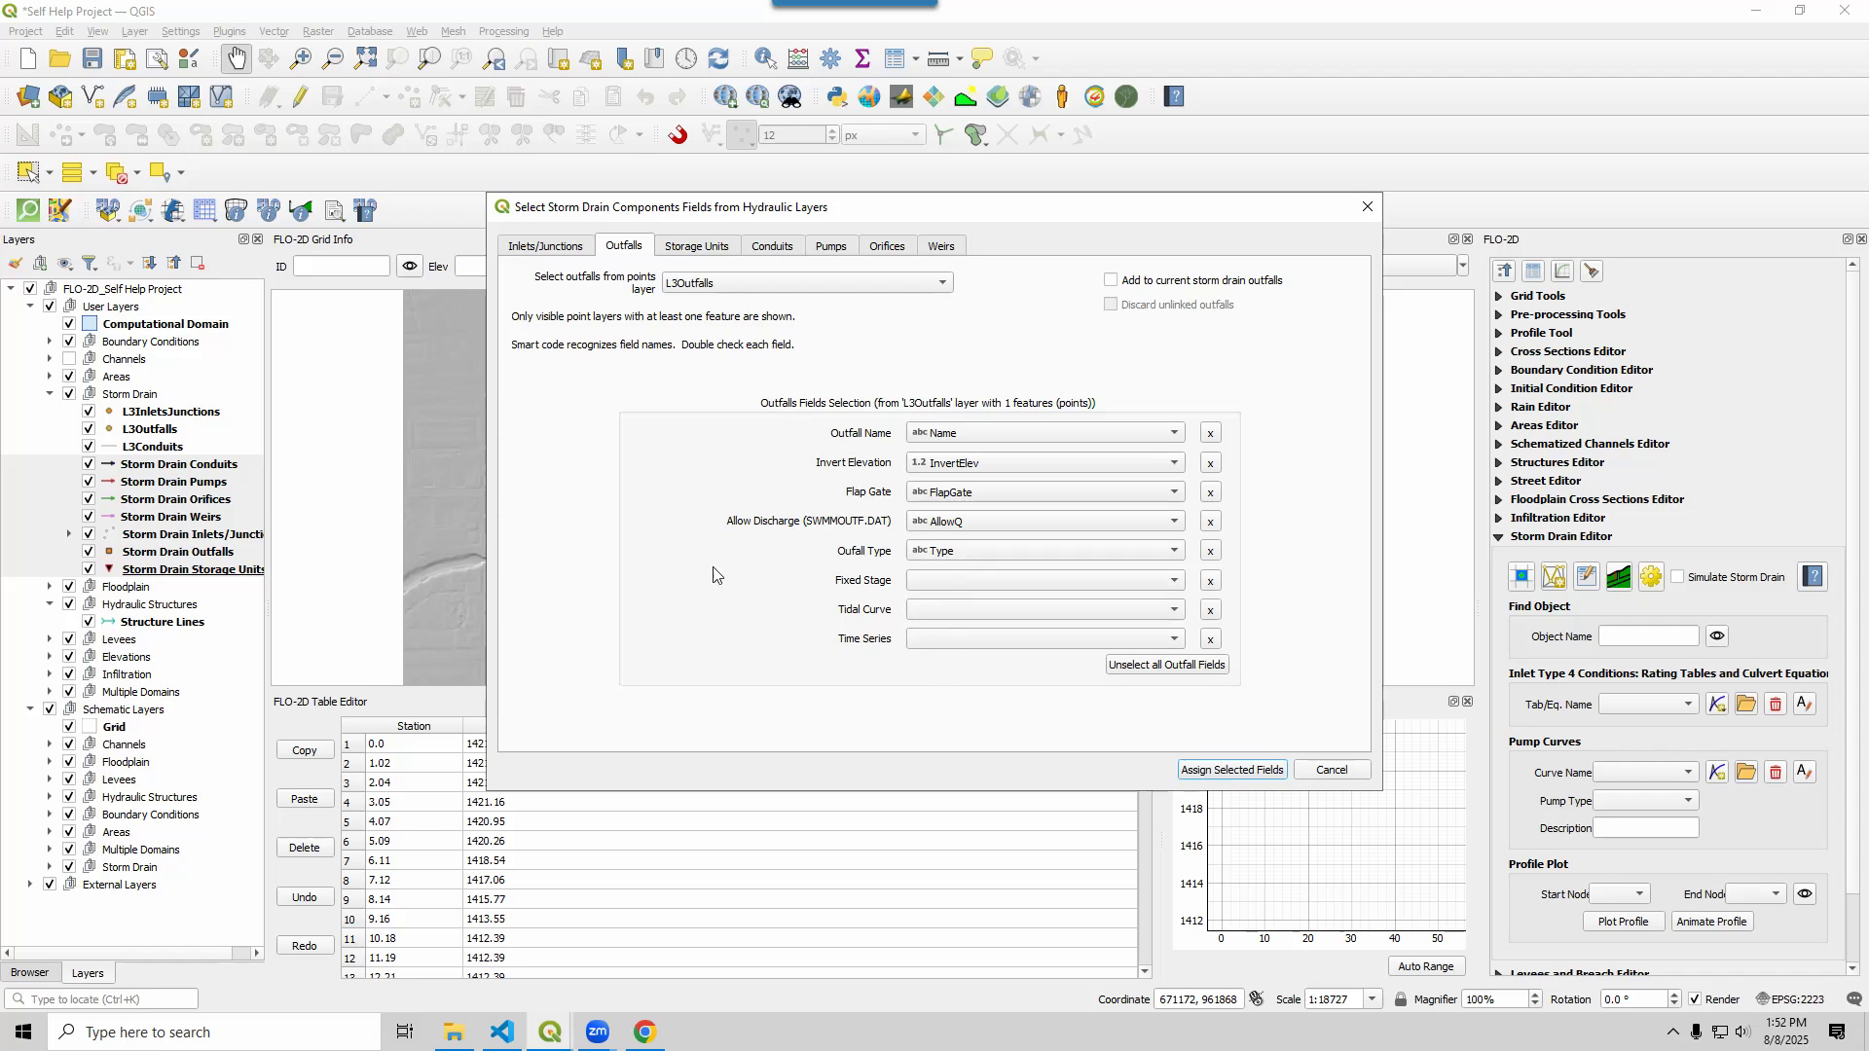
View the Conduits tab mappings: Name, CShape, Barrels, MaxDepth, Length, Manning_n, FlapGate
{"action": "left_click", "coordinate": [781, 249]}
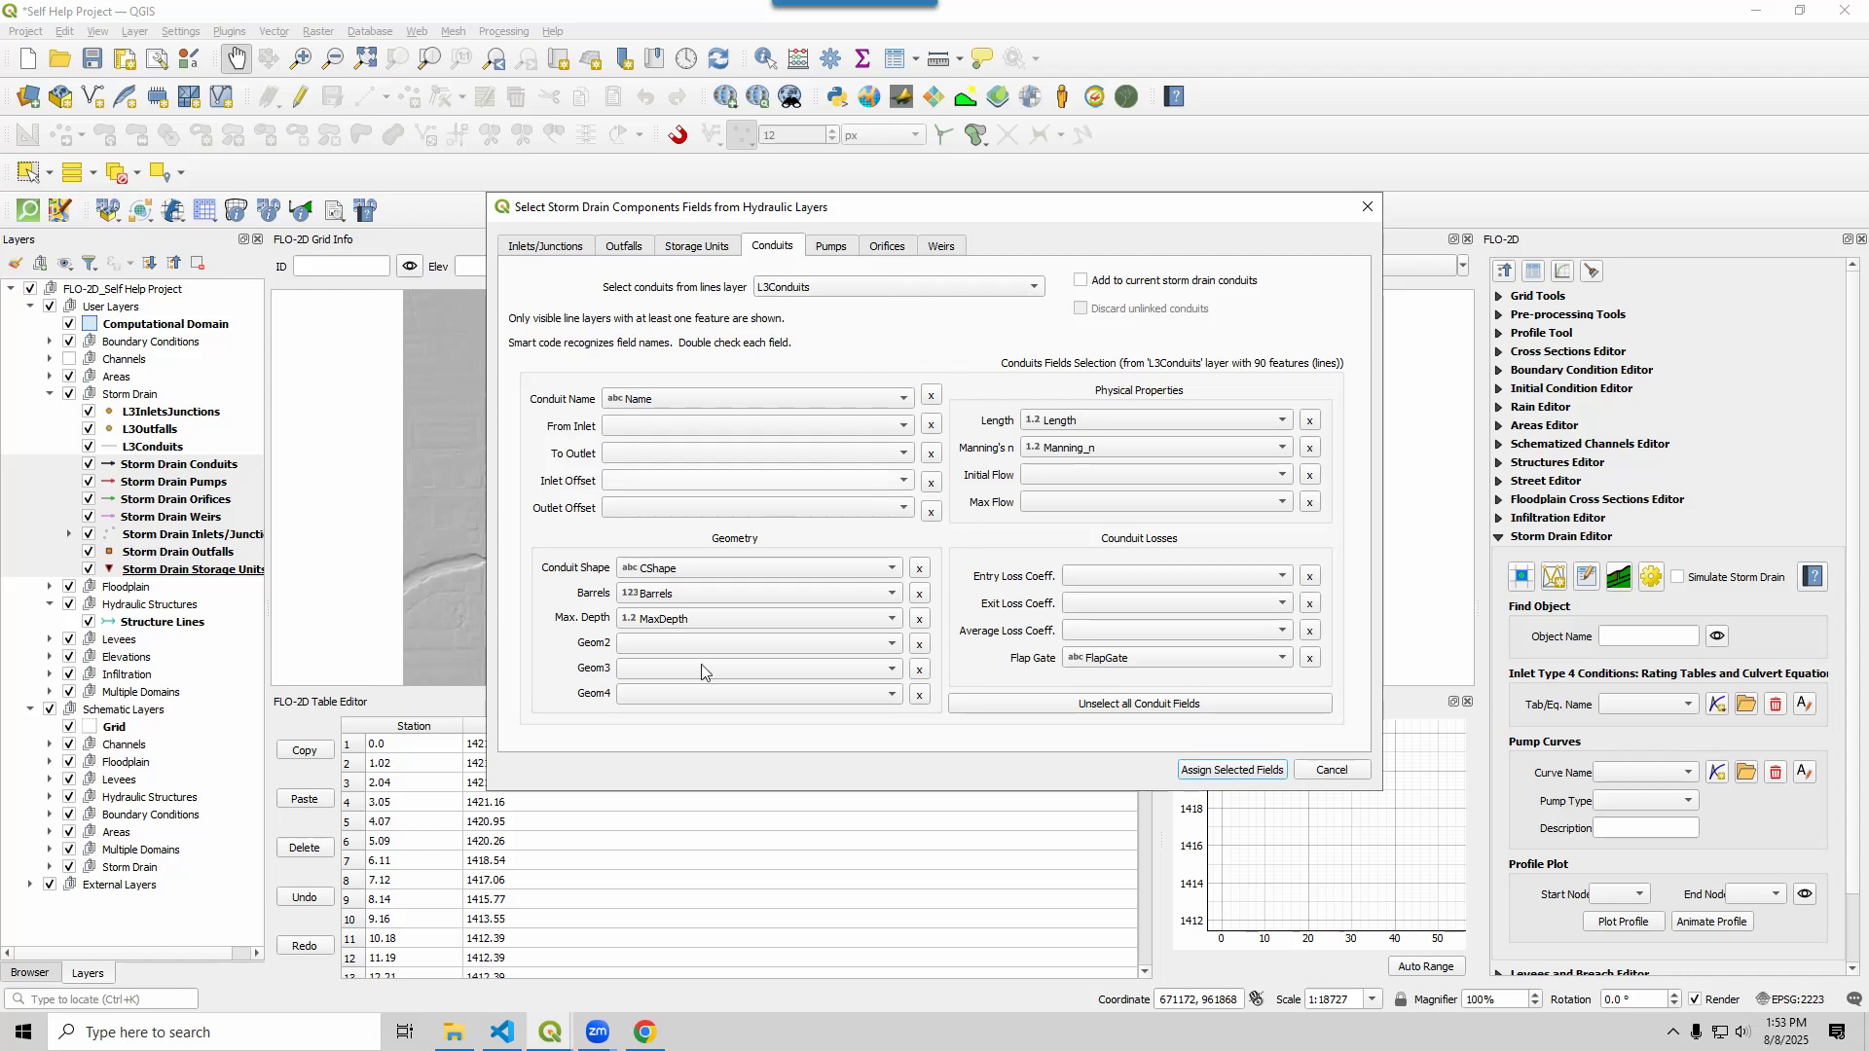
Import nodes and conduits with the mapped fields, then hide the three L3 source layers
{"action": "left_click", "coordinate": [1213, 770]}
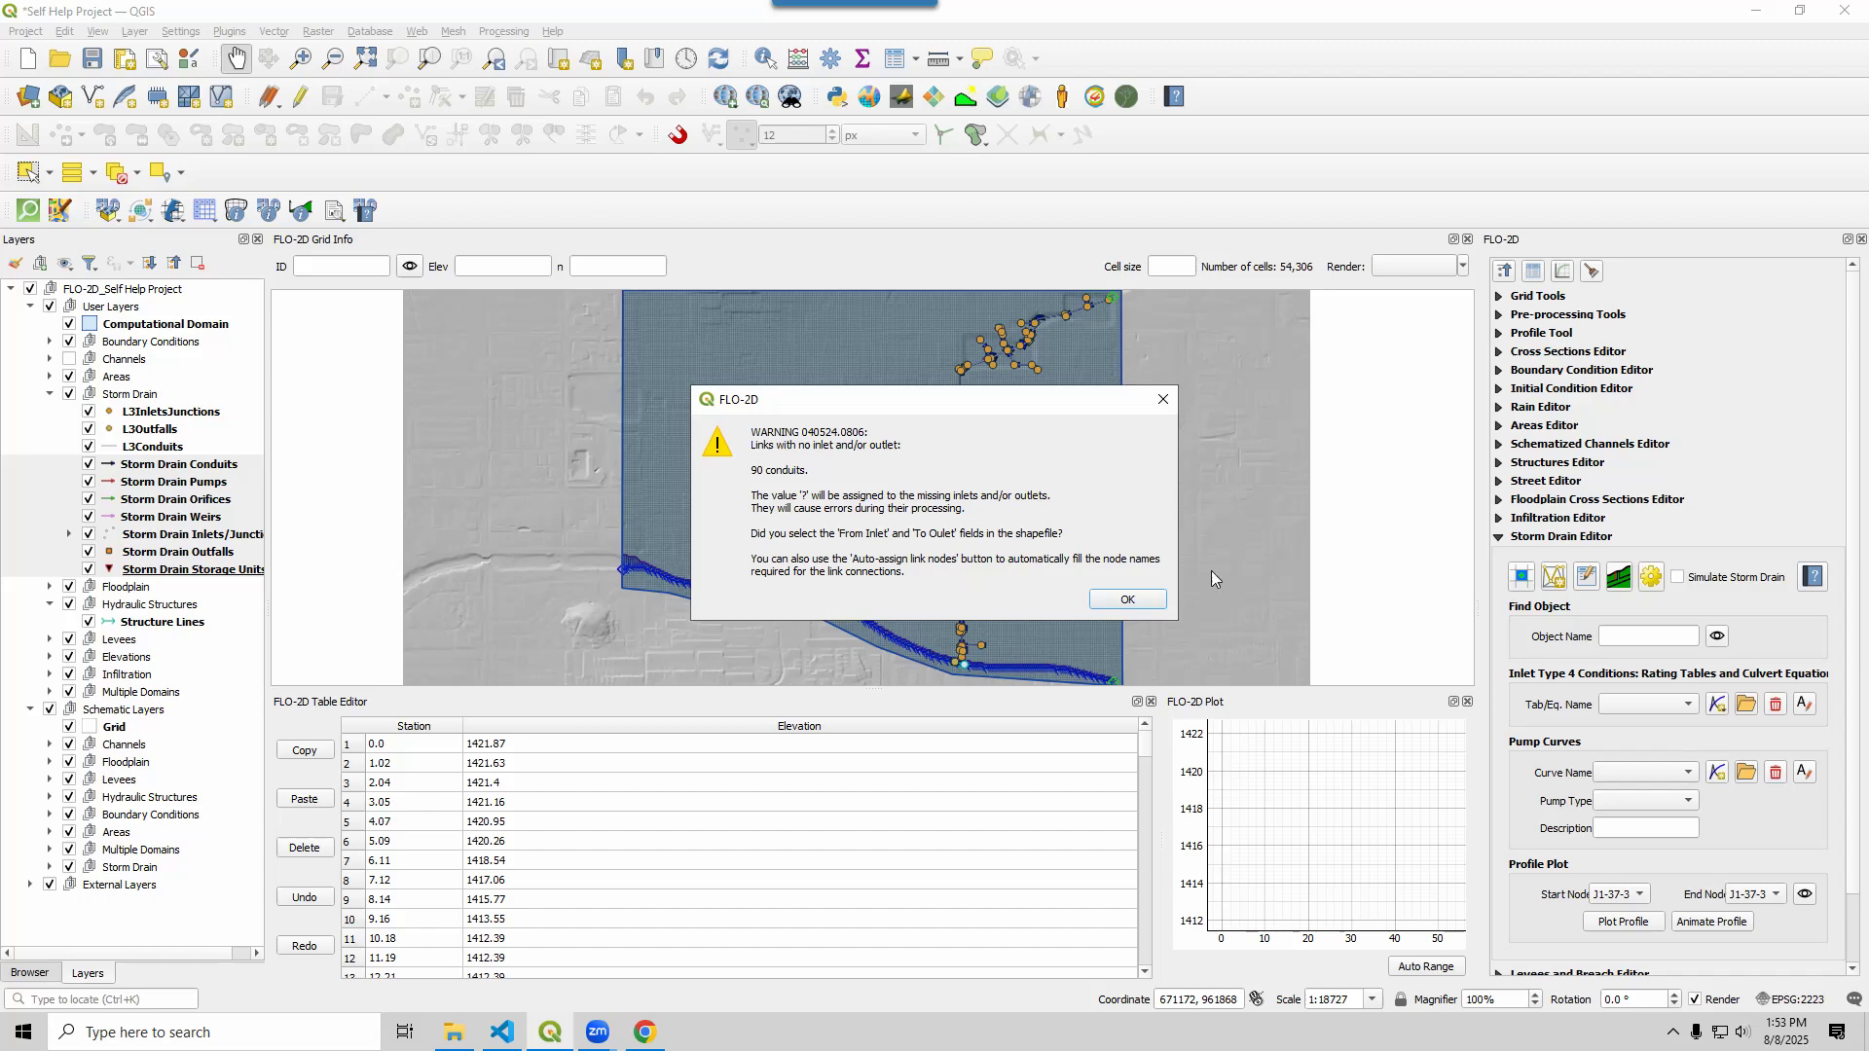
{"action": "left_click", "coordinate": [1129, 600]}
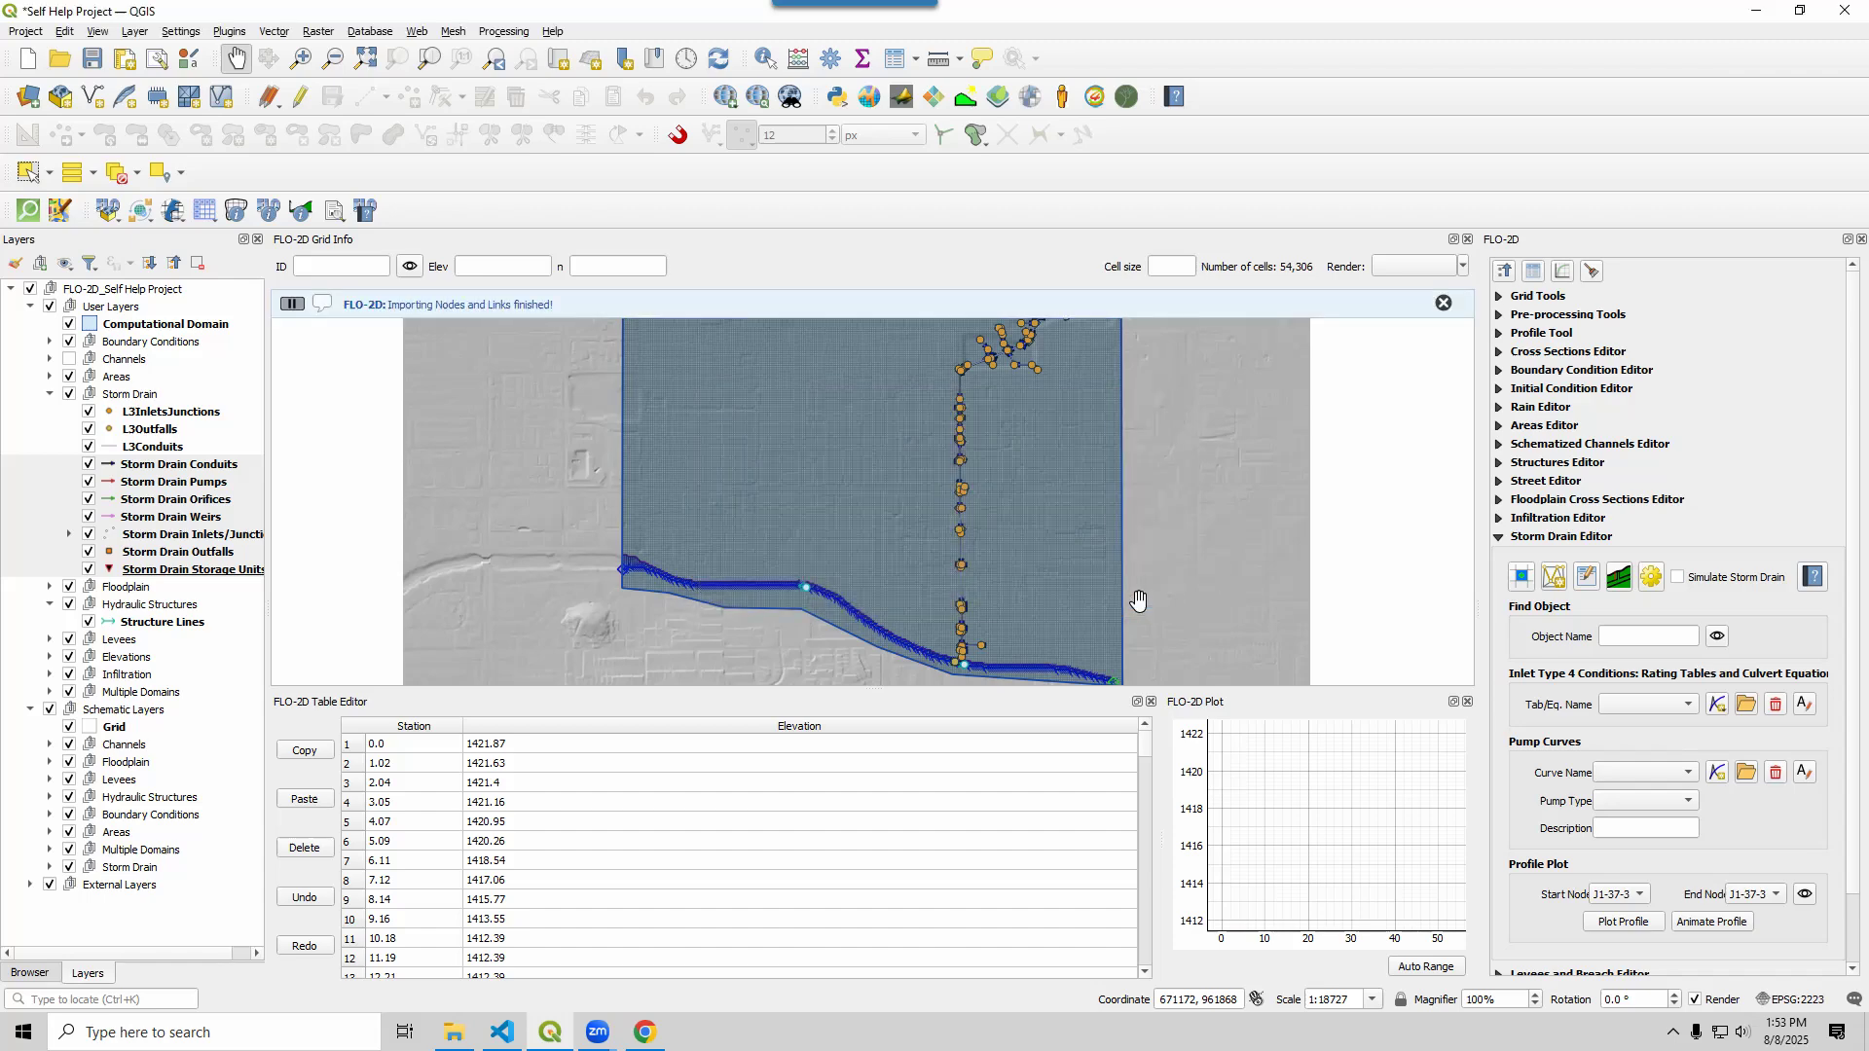
{"action": "left_click", "coordinate": [88, 412]}
{"action": "left_click", "coordinate": [89, 429]}
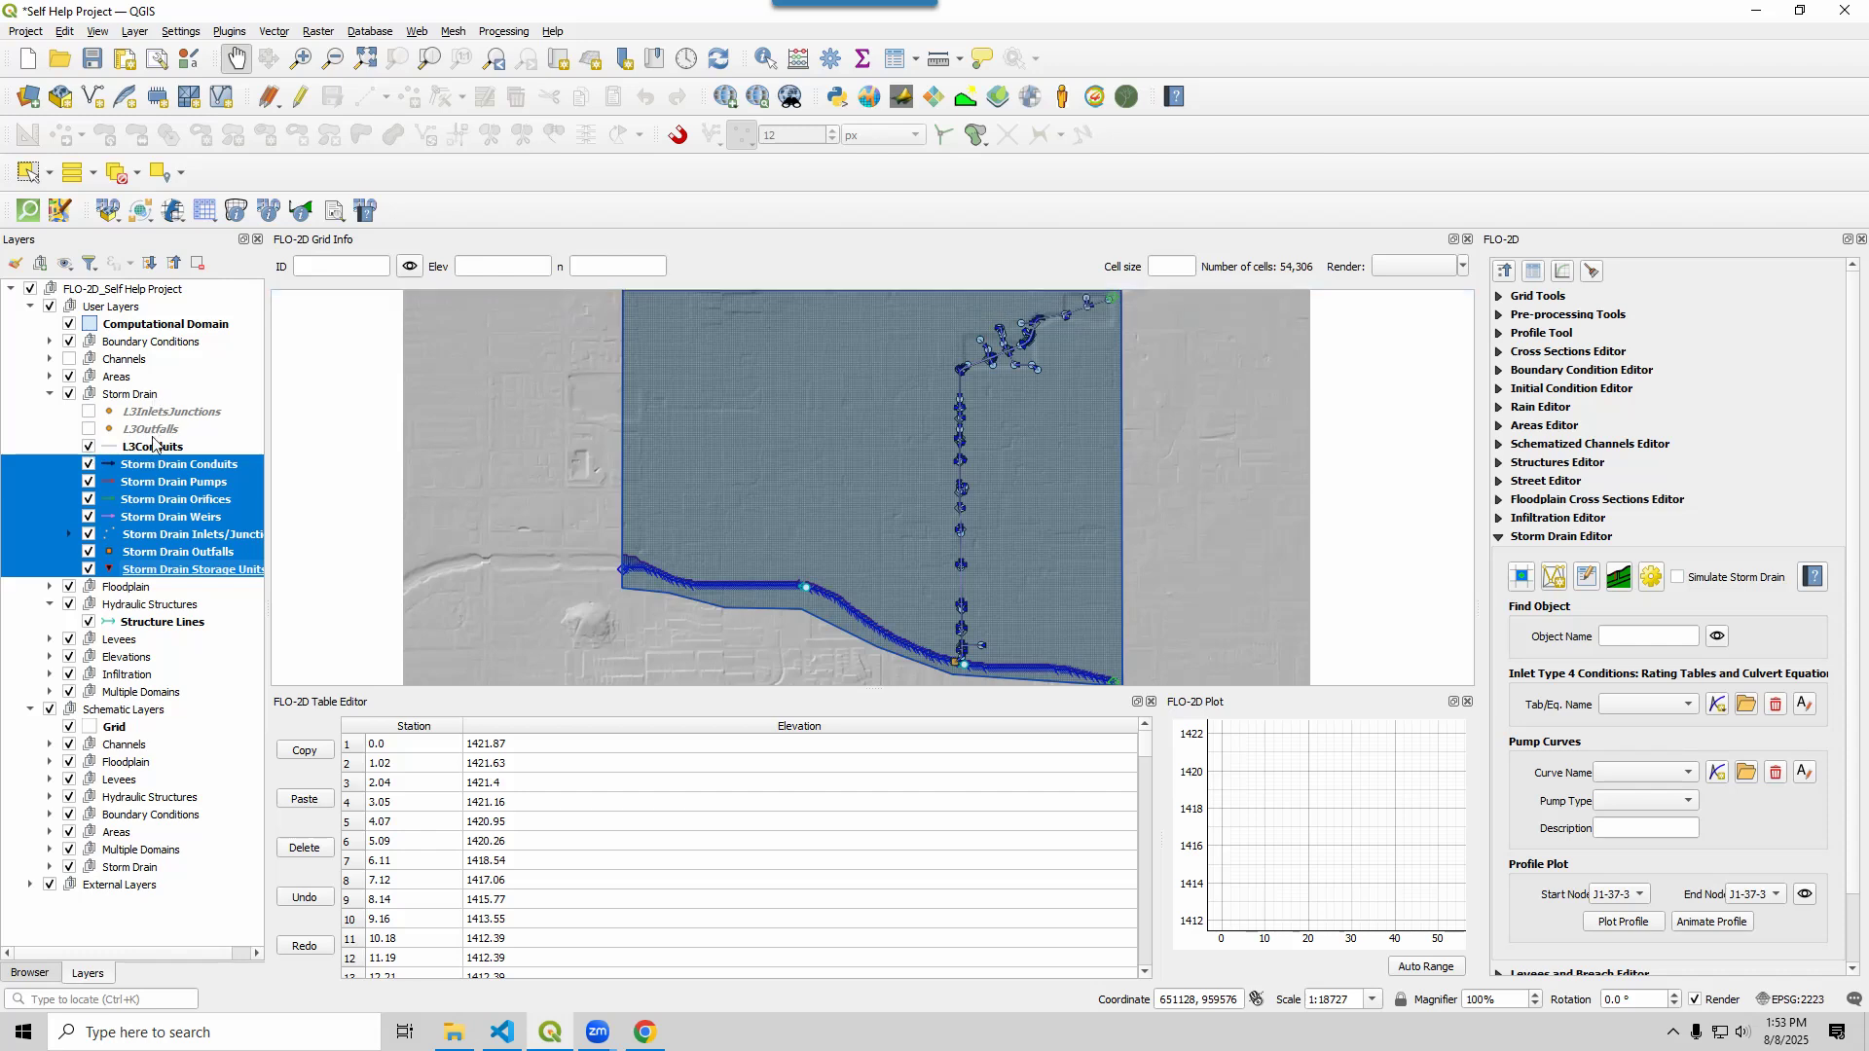
{"action": "left_click", "coordinate": [88, 447]}
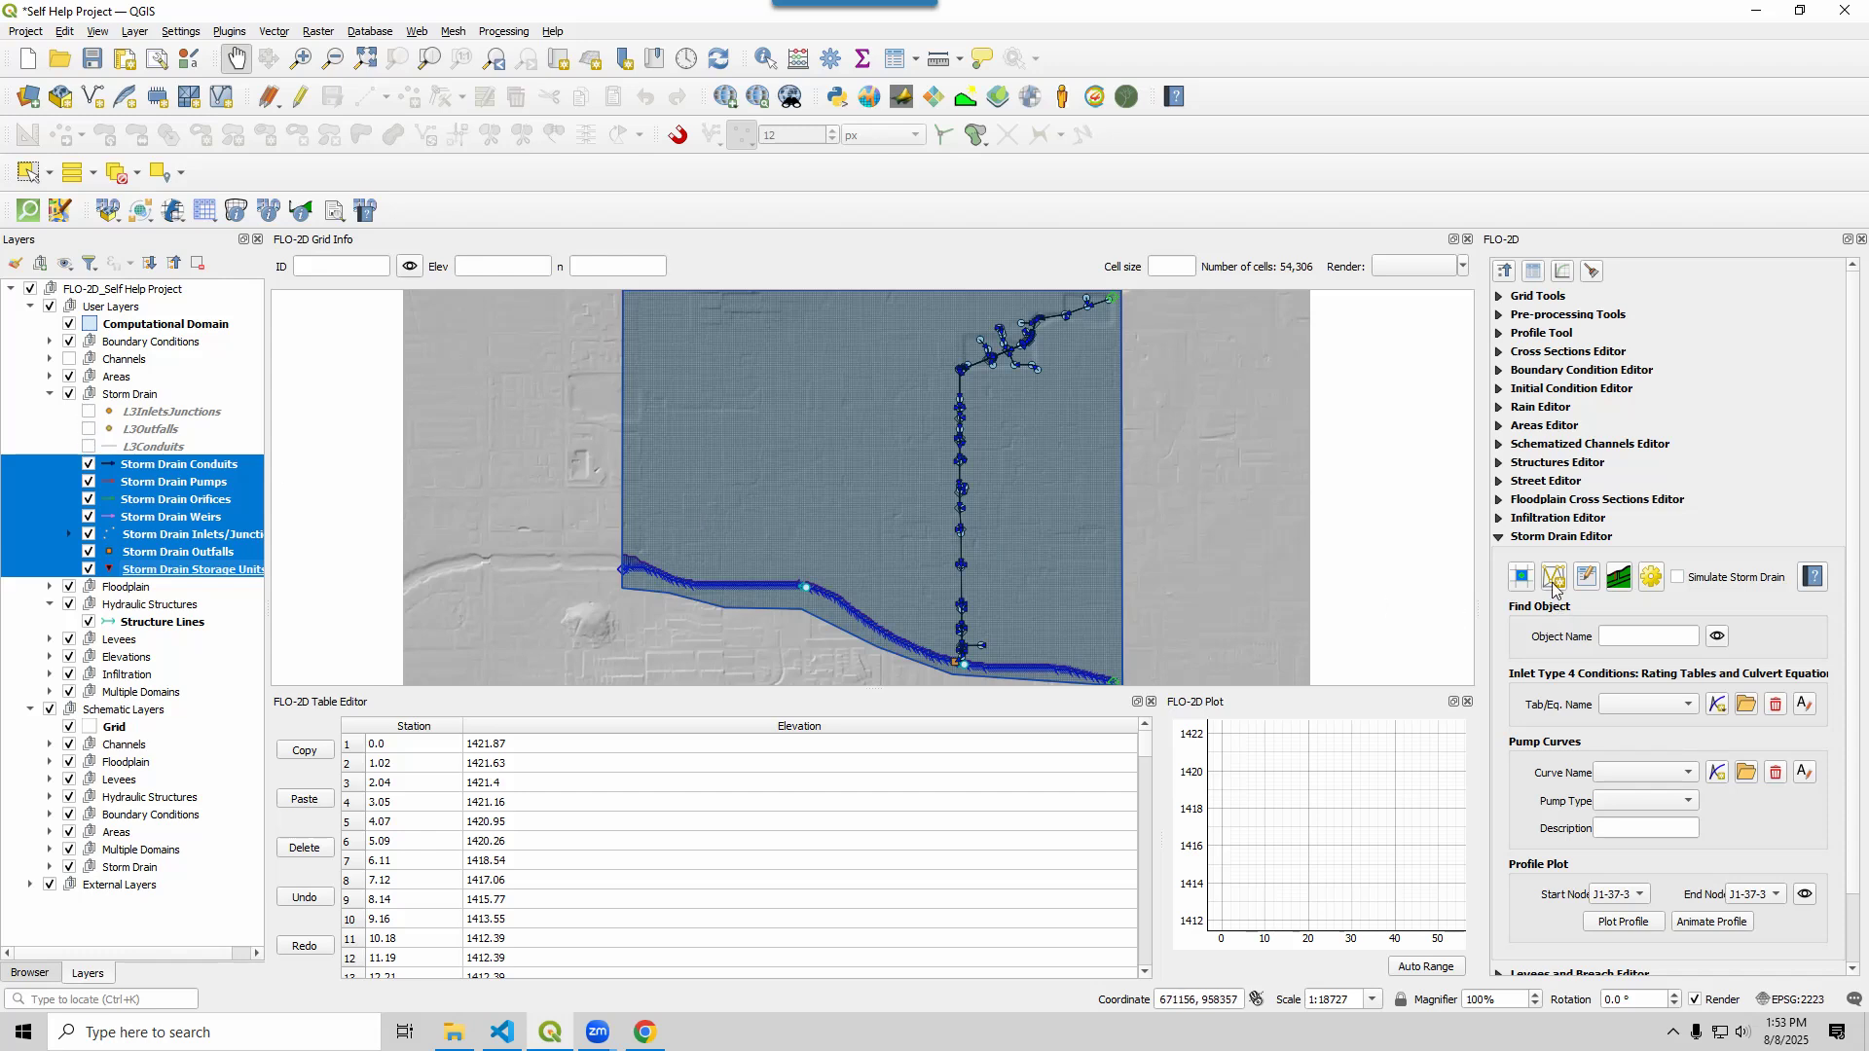
{"action": "left_click", "coordinate": [141, 411]}
{"action": "left_click", "coordinate": [144, 450]}
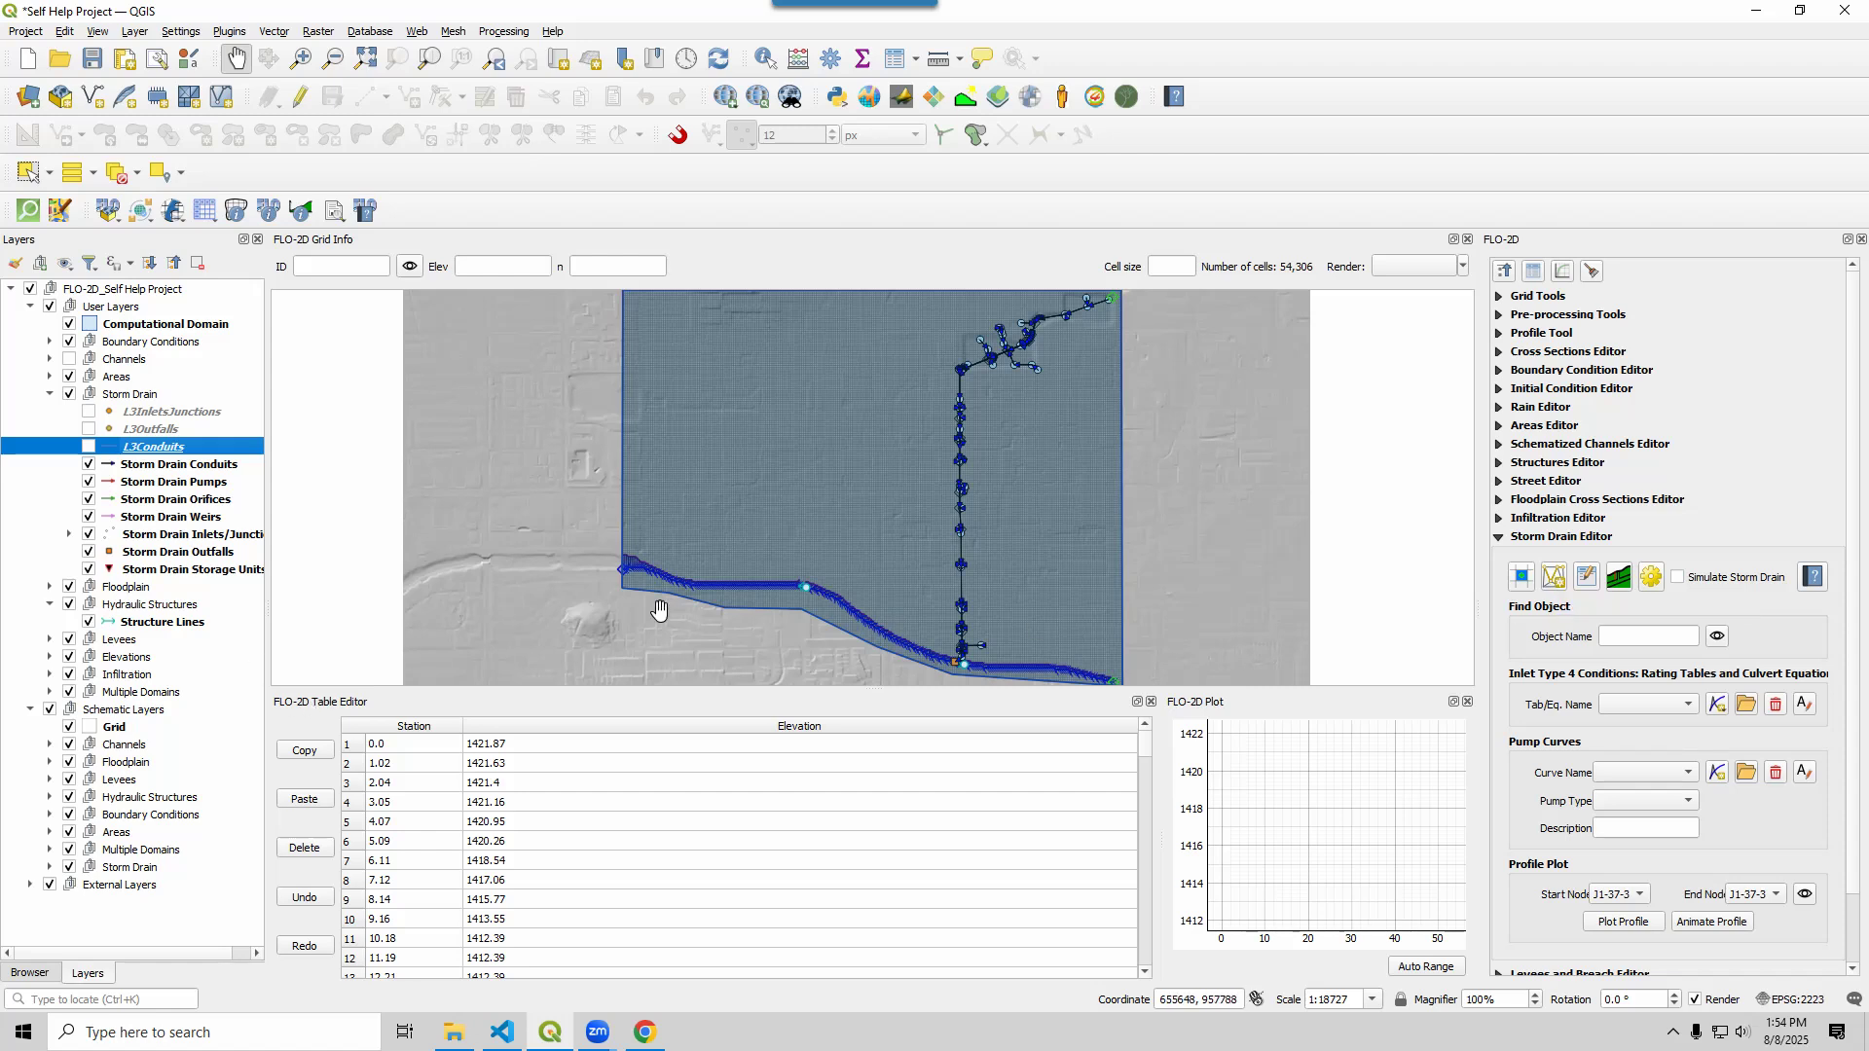
Auto-assign inlet and outfall nodes to all storm drain links within 3 feet
{"action": "left_click_drag", "start_coordinate": [1051, 362], "coordinate": [932, 534]}
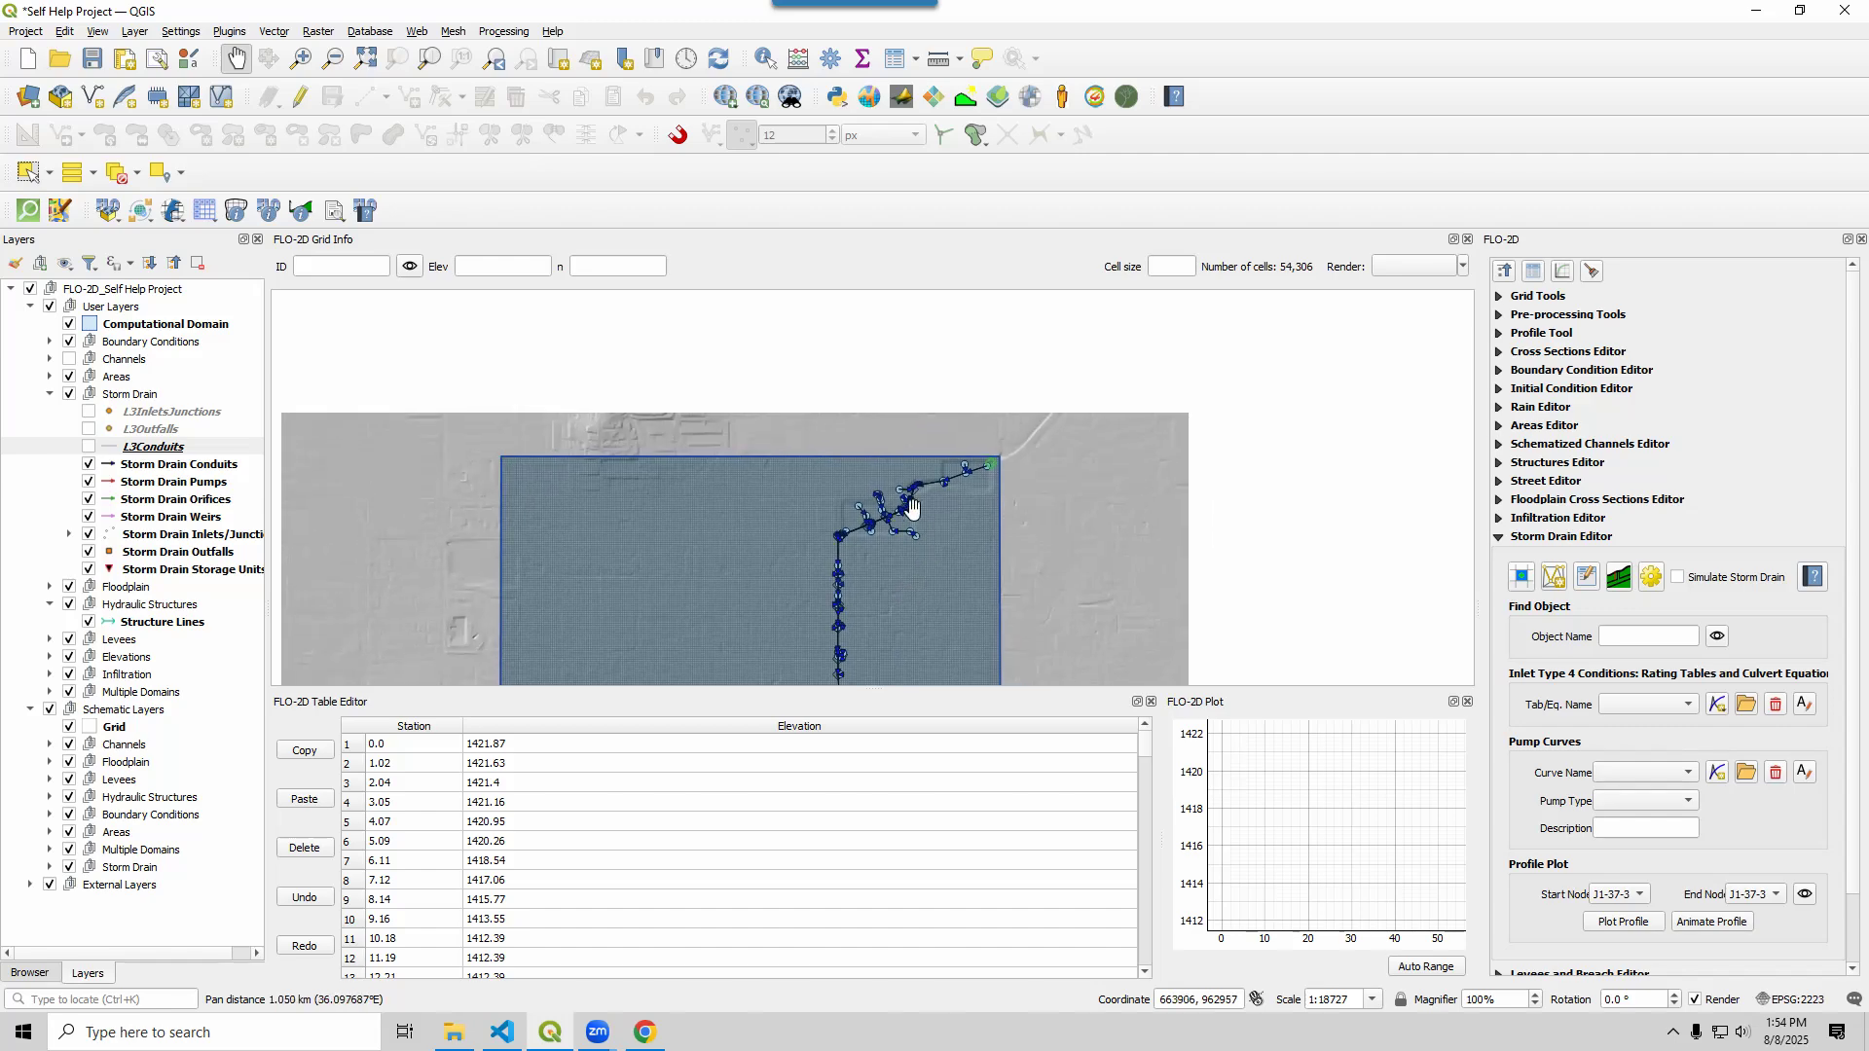
{"action": "scroll", "coordinate": [912, 507], "scroll_direction": "up", "scroll_amount": 2}
{"action": "left_click_drag", "start_coordinate": [1129, 572], "coordinate": [1140, 566]}
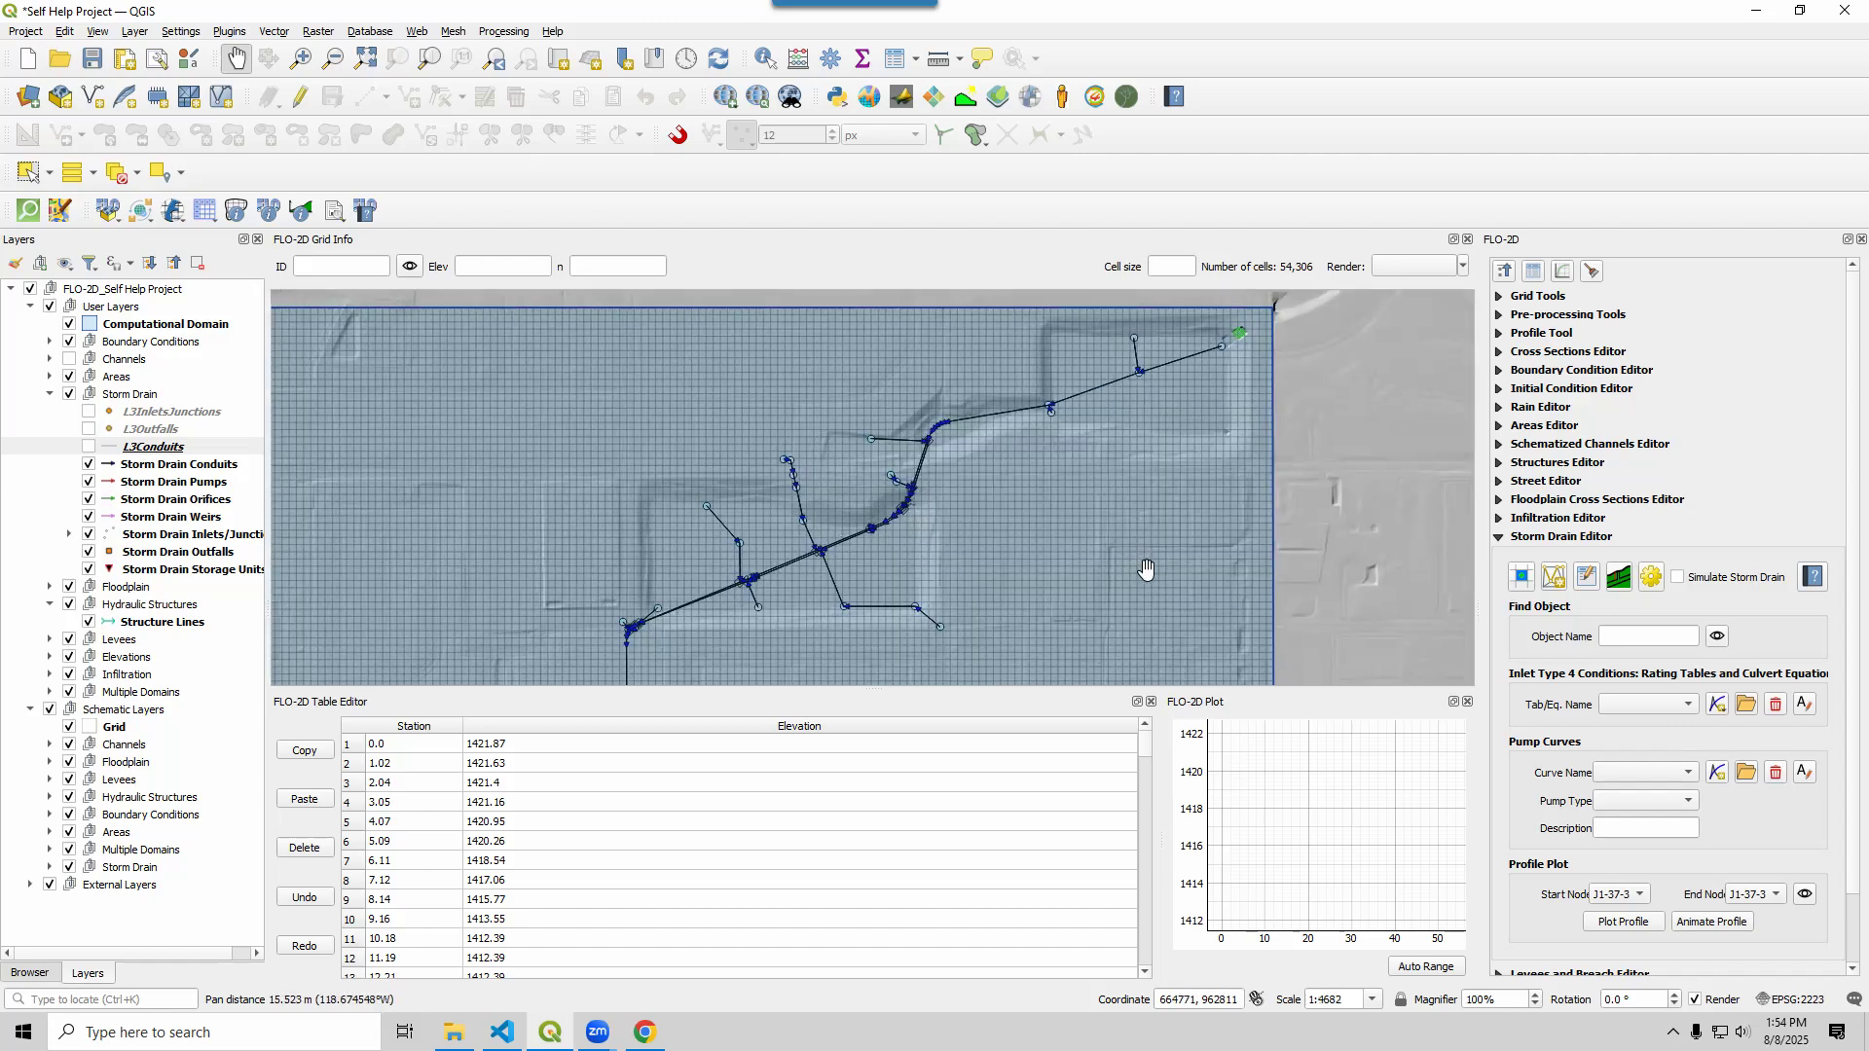
{"action": "left_click", "coordinate": [1587, 578]}
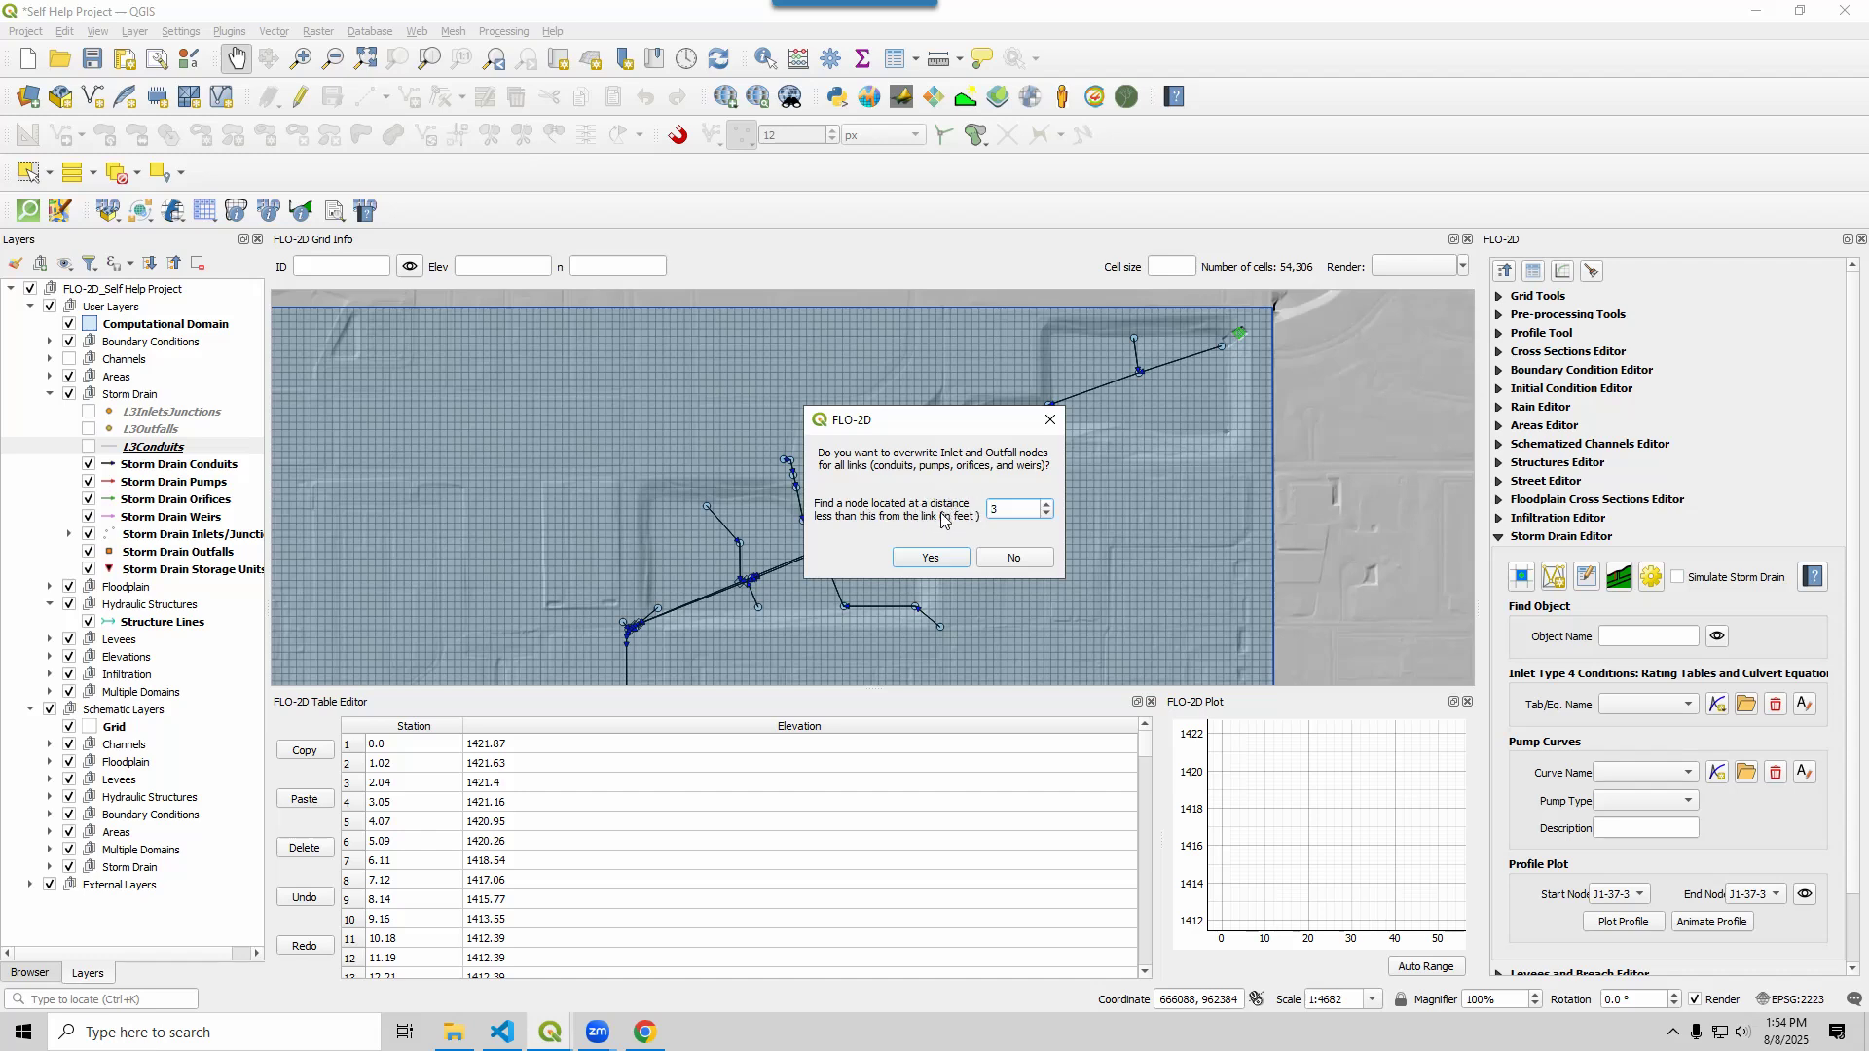
{"action": "double_click", "coordinate": [994, 508]}
{"action": "left_click", "coordinate": [993, 508]}
{"action": "double_click", "coordinate": [993, 508]}
{"action": "left_click", "coordinate": [930, 559]}
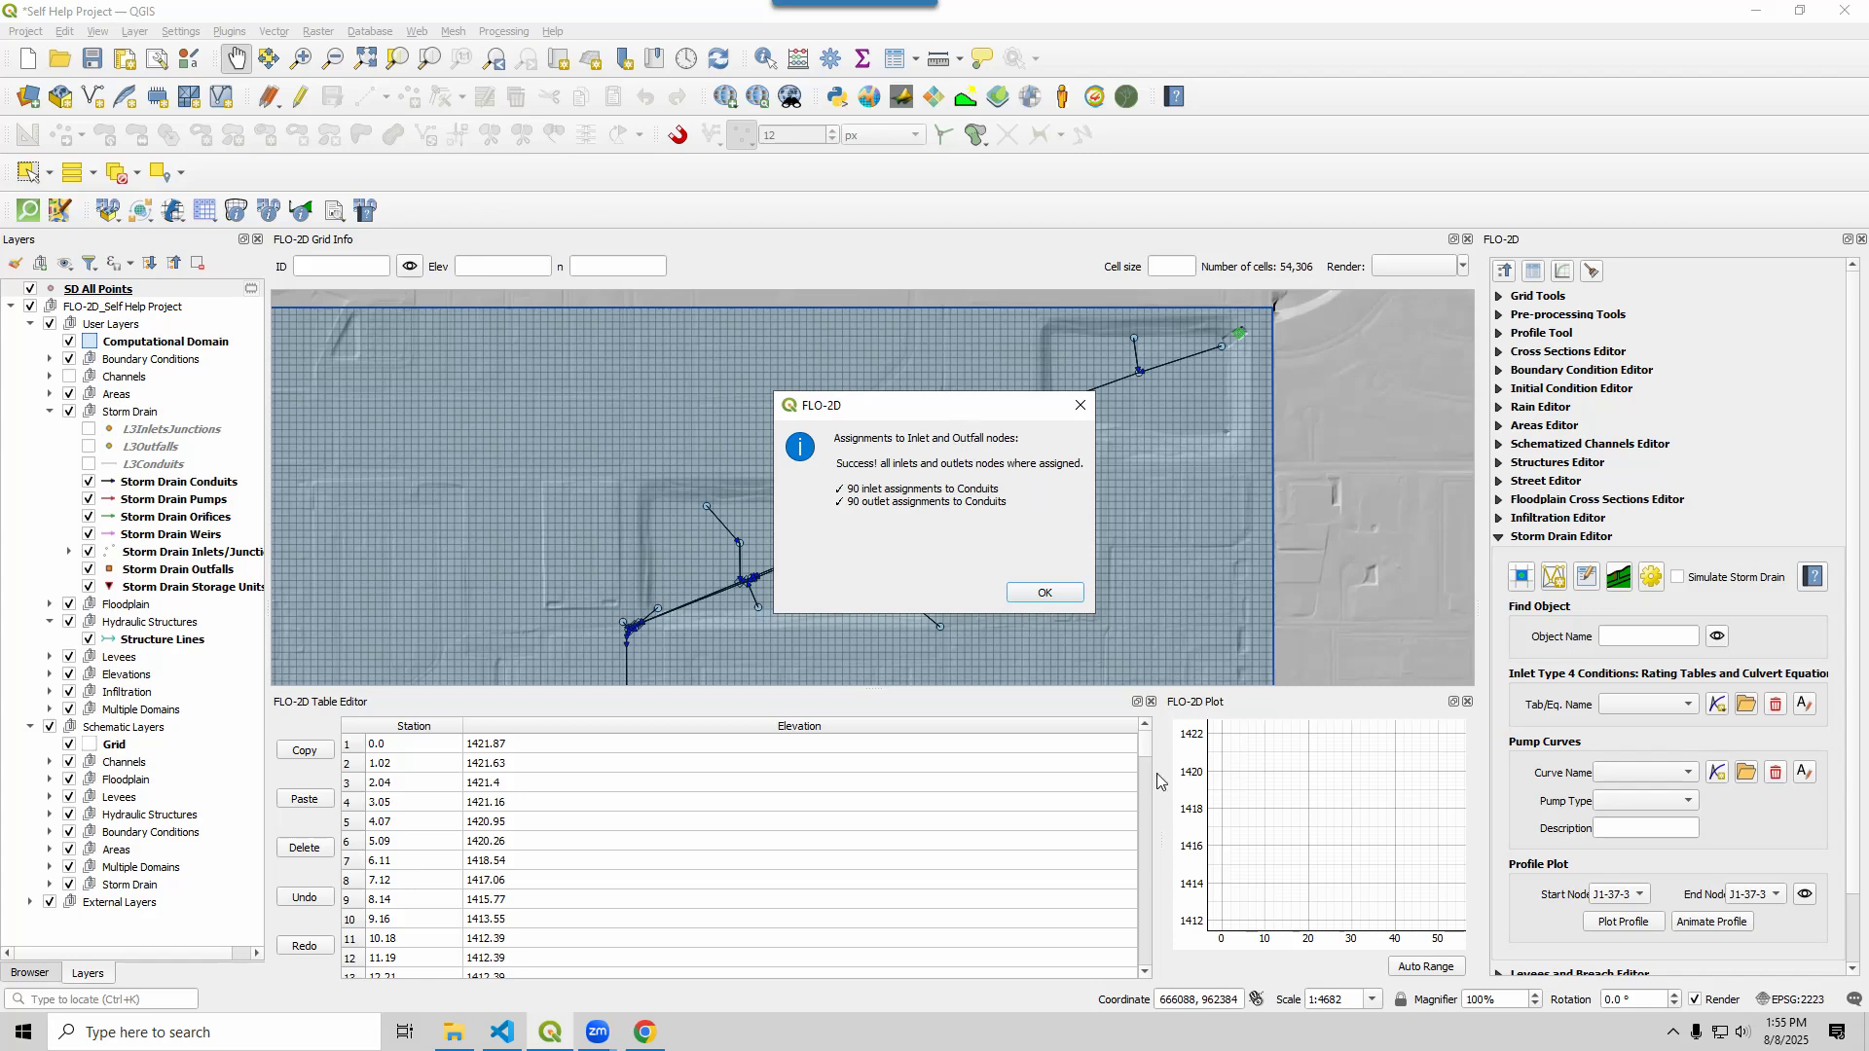
{"action": "left_click", "coordinate": [1045, 594]}
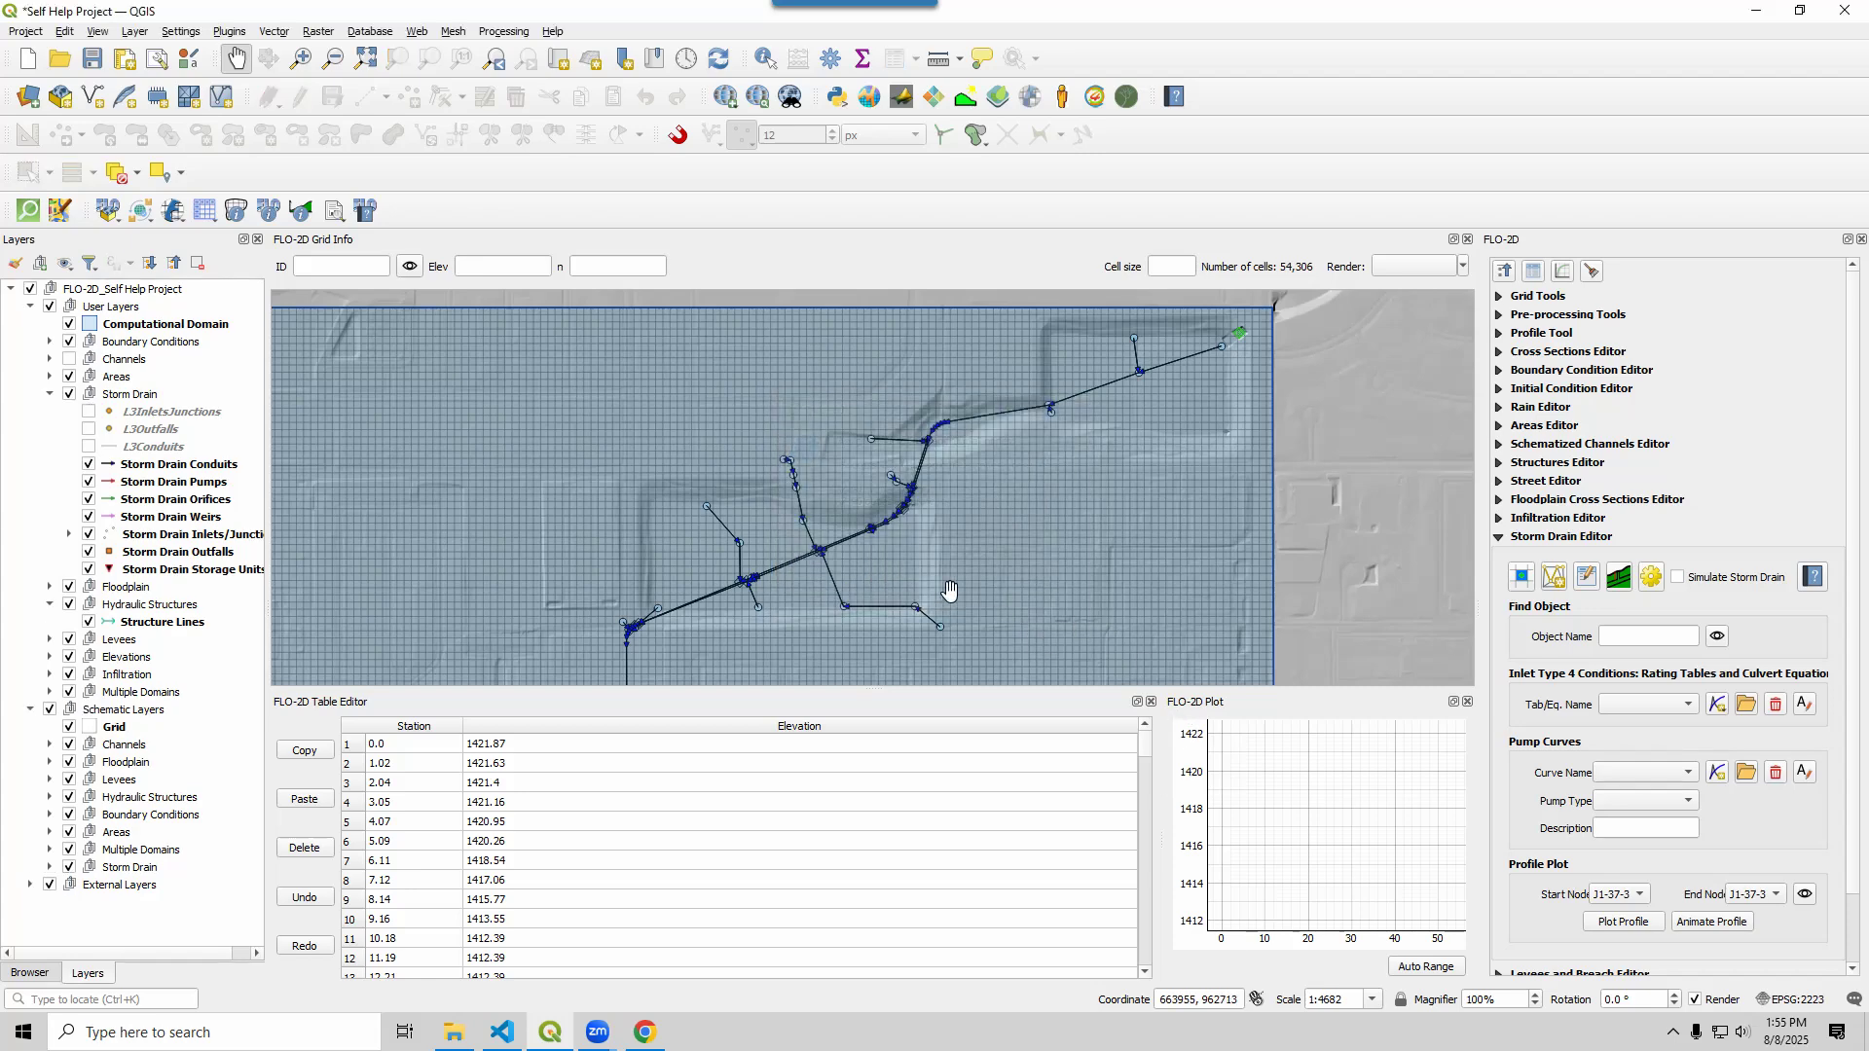
{"action": "scroll", "coordinate": [691, 512], "scroll_direction": "up", "scroll_amount": 1}
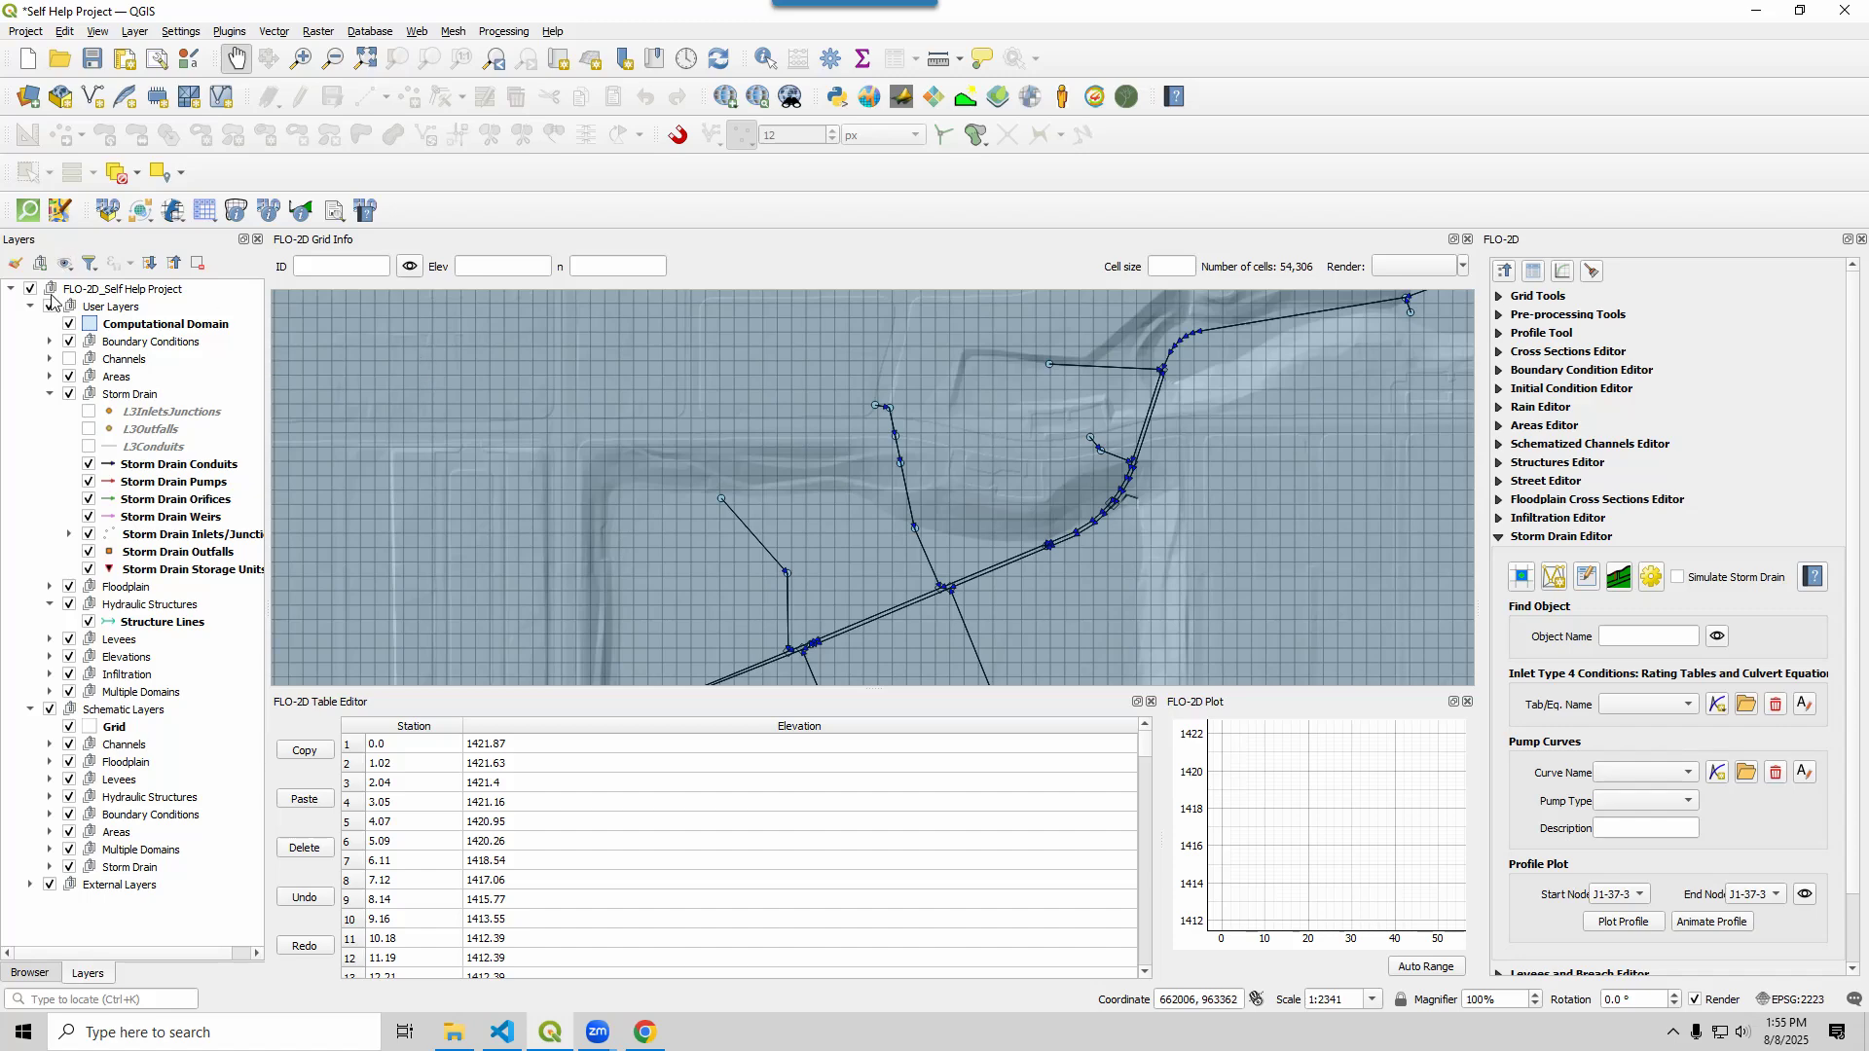
{"action": "left_click", "coordinate": [164, 465]}
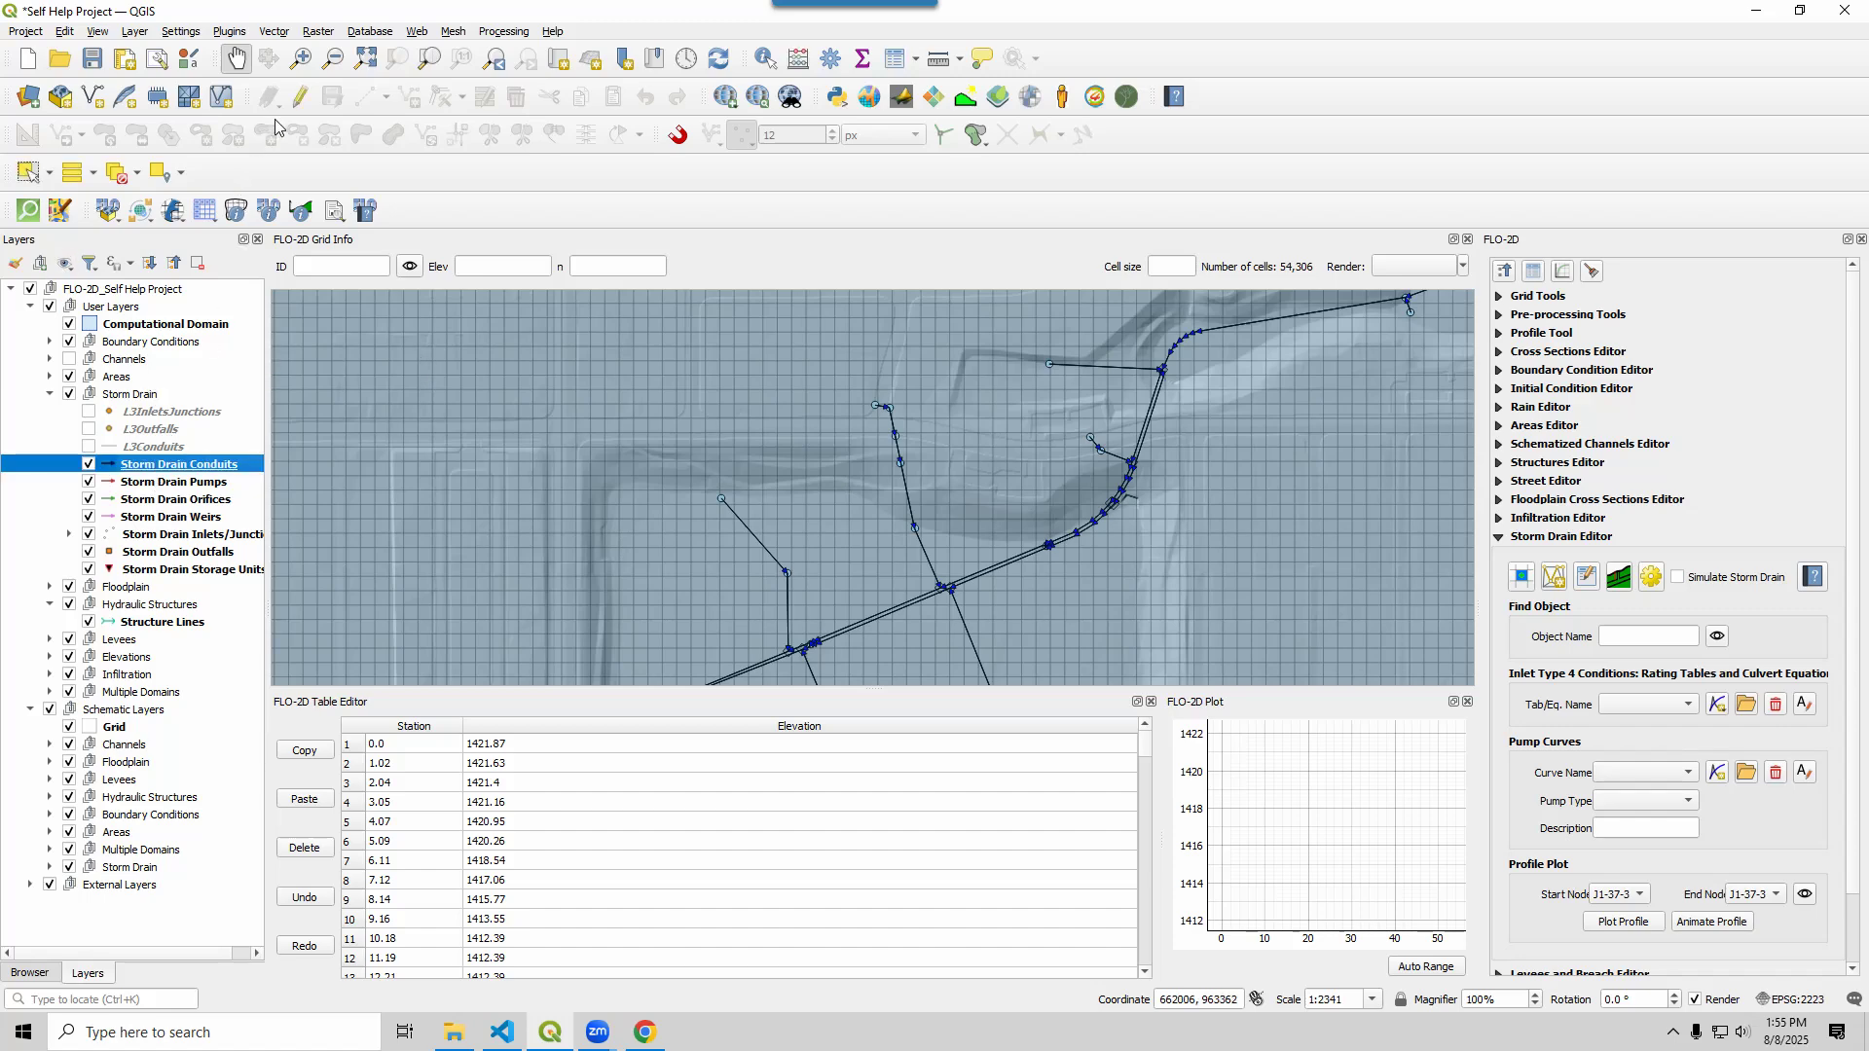
{"action": "left_click", "coordinate": [299, 96]}
{"action": "left_click", "coordinate": [443, 96]}
{"action": "scroll", "coordinate": [814, 563], "scroll_direction": "up", "scroll_amount": 1}
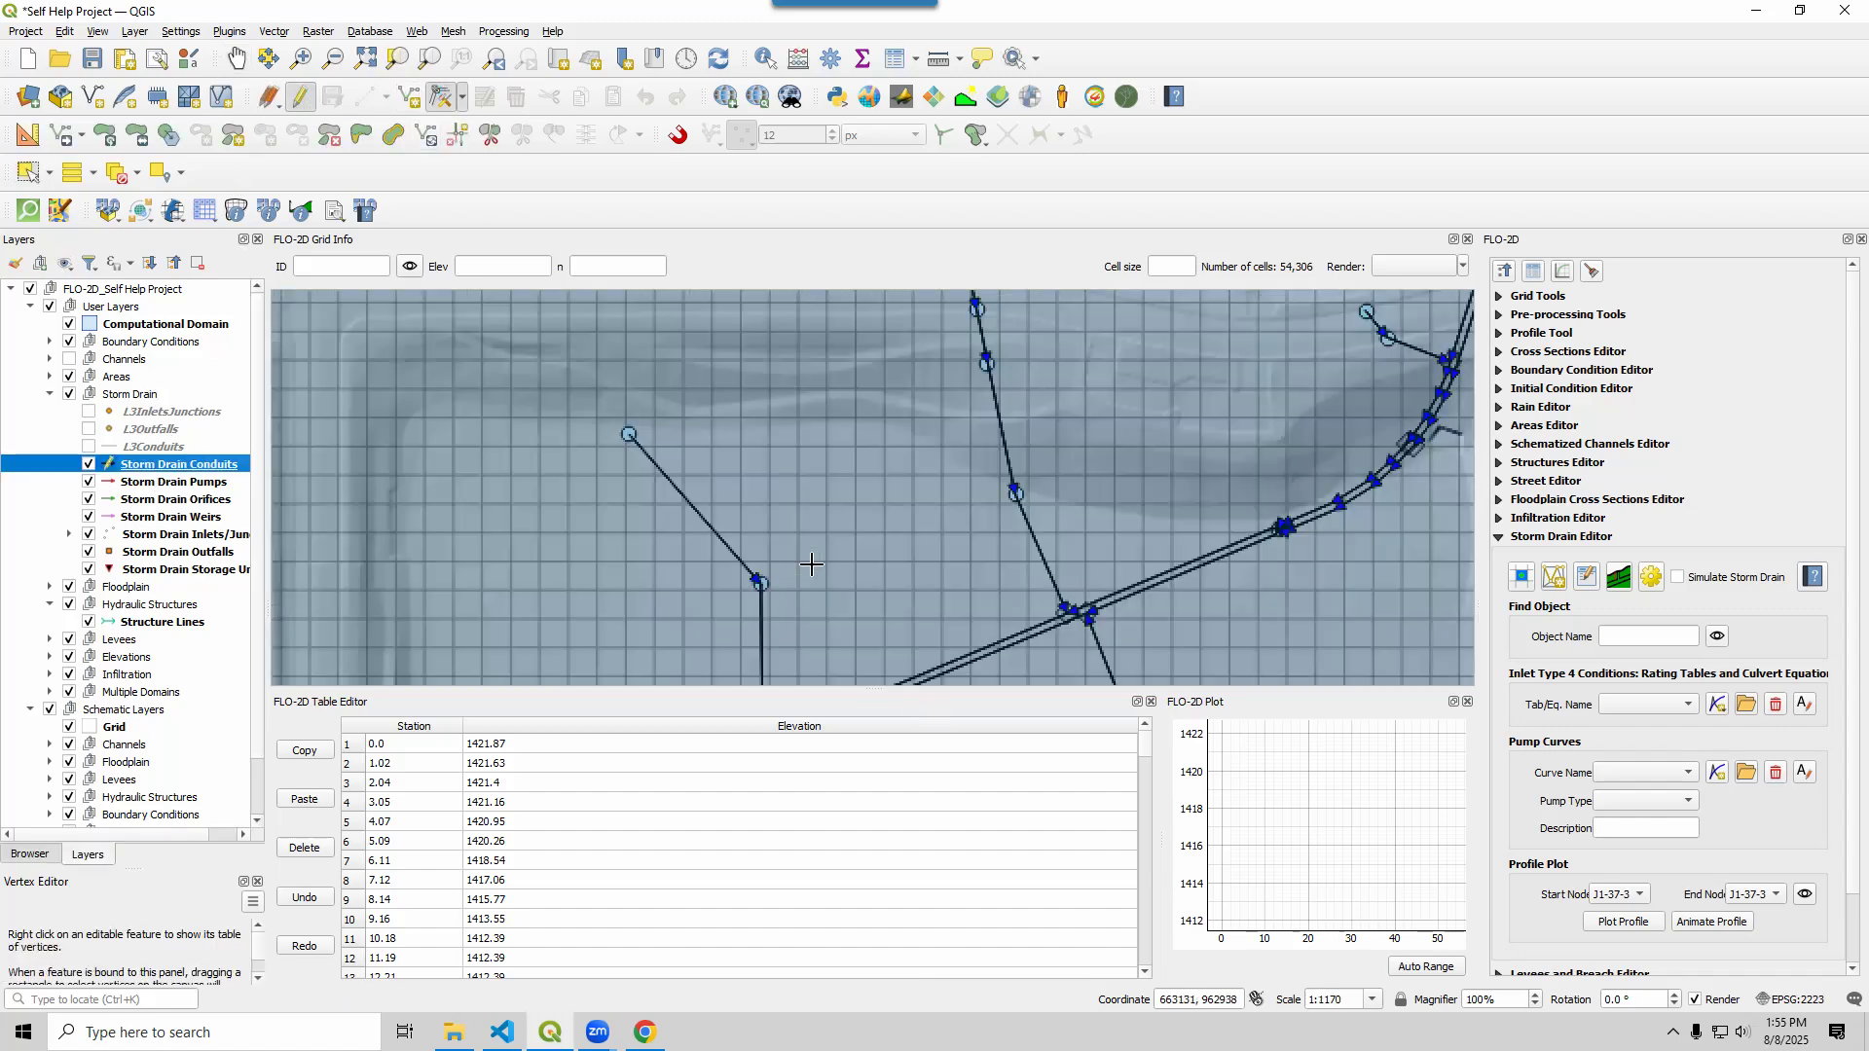
{"action": "left_click", "coordinate": [760, 582]}
{"action": "left_click", "coordinate": [761, 569]}
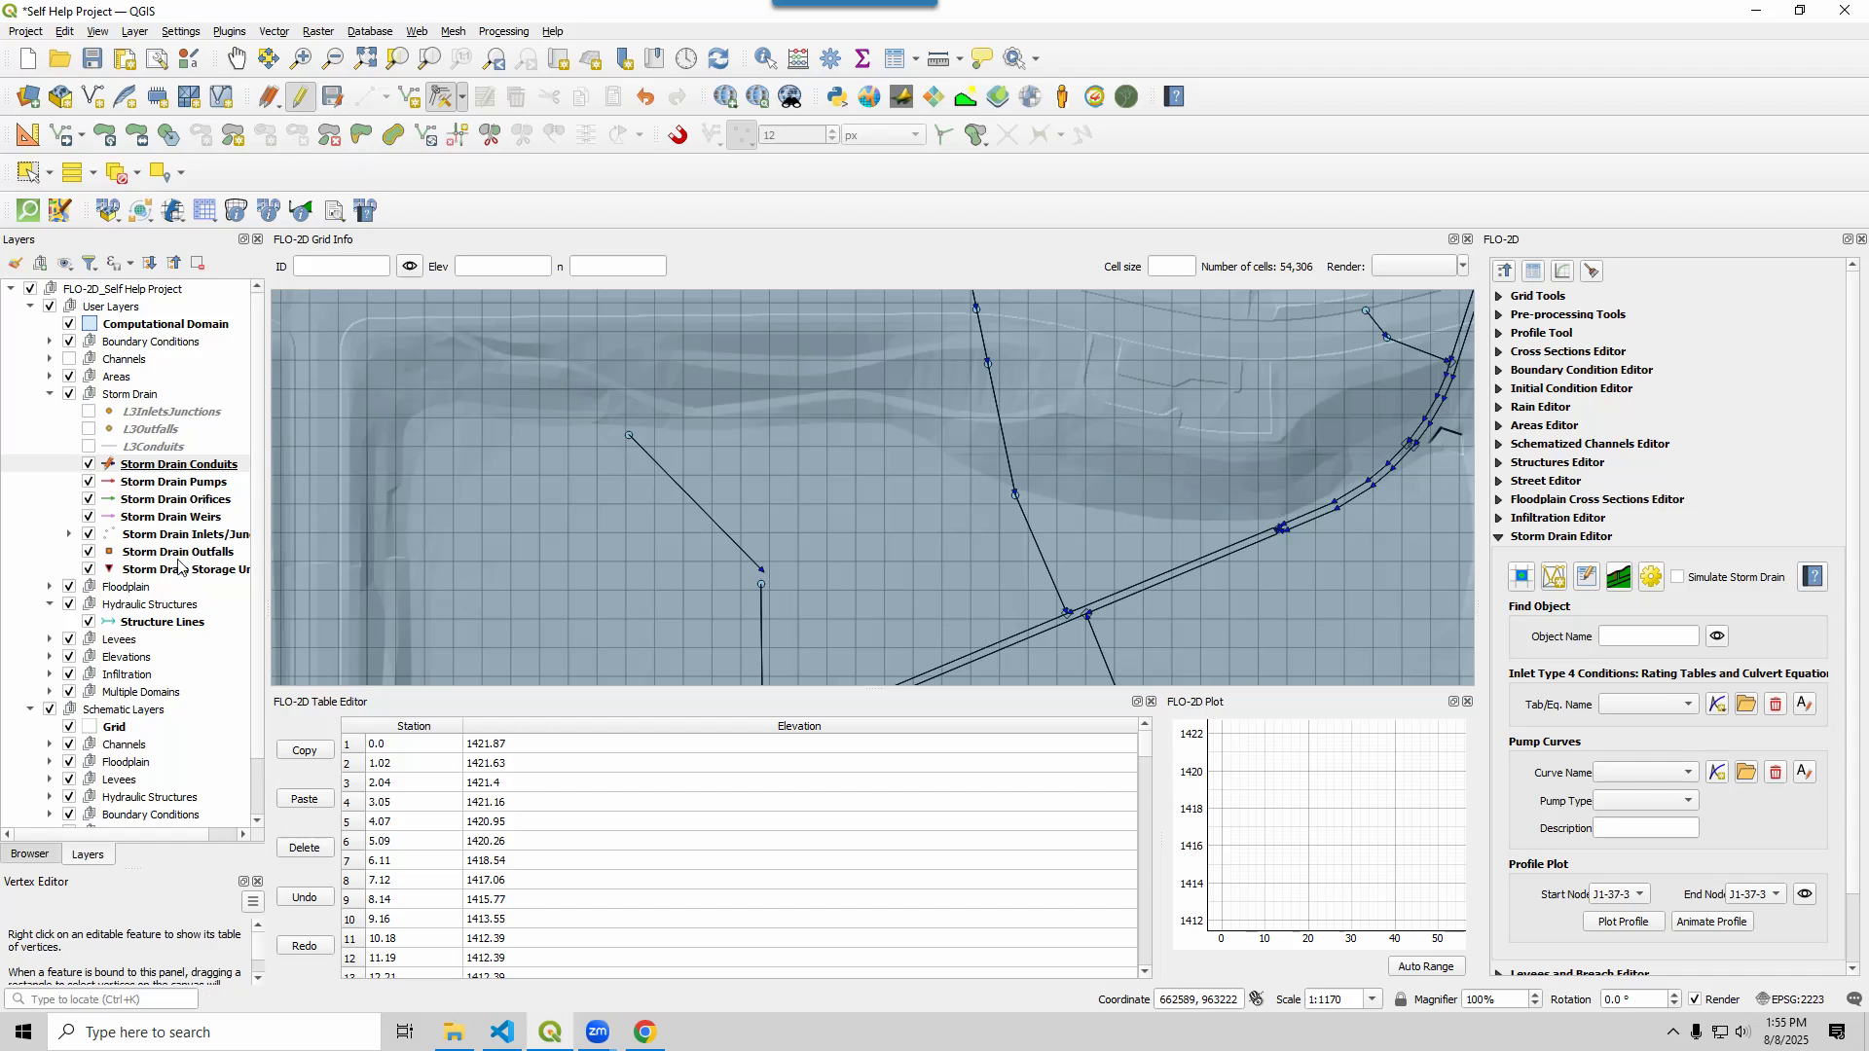
{"action": "left_click", "coordinate": [679, 138]}
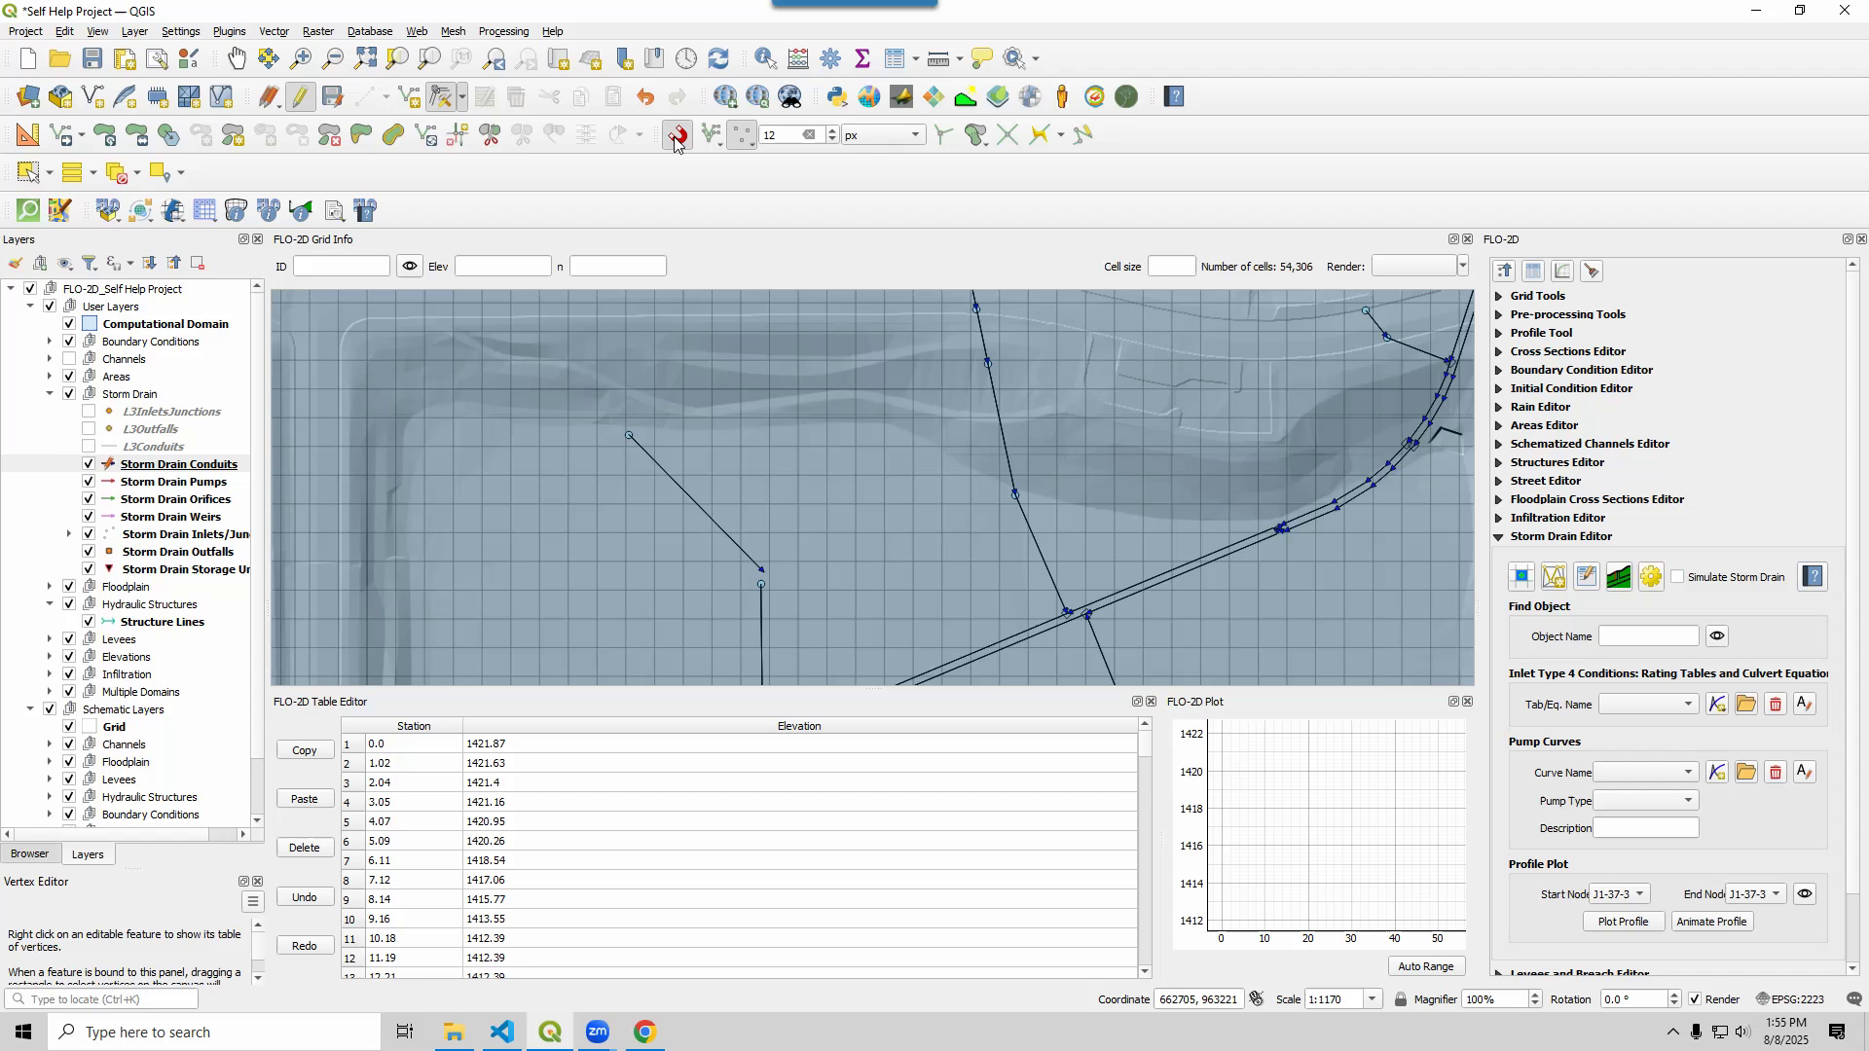
{"action": "left_click", "coordinate": [760, 583]}
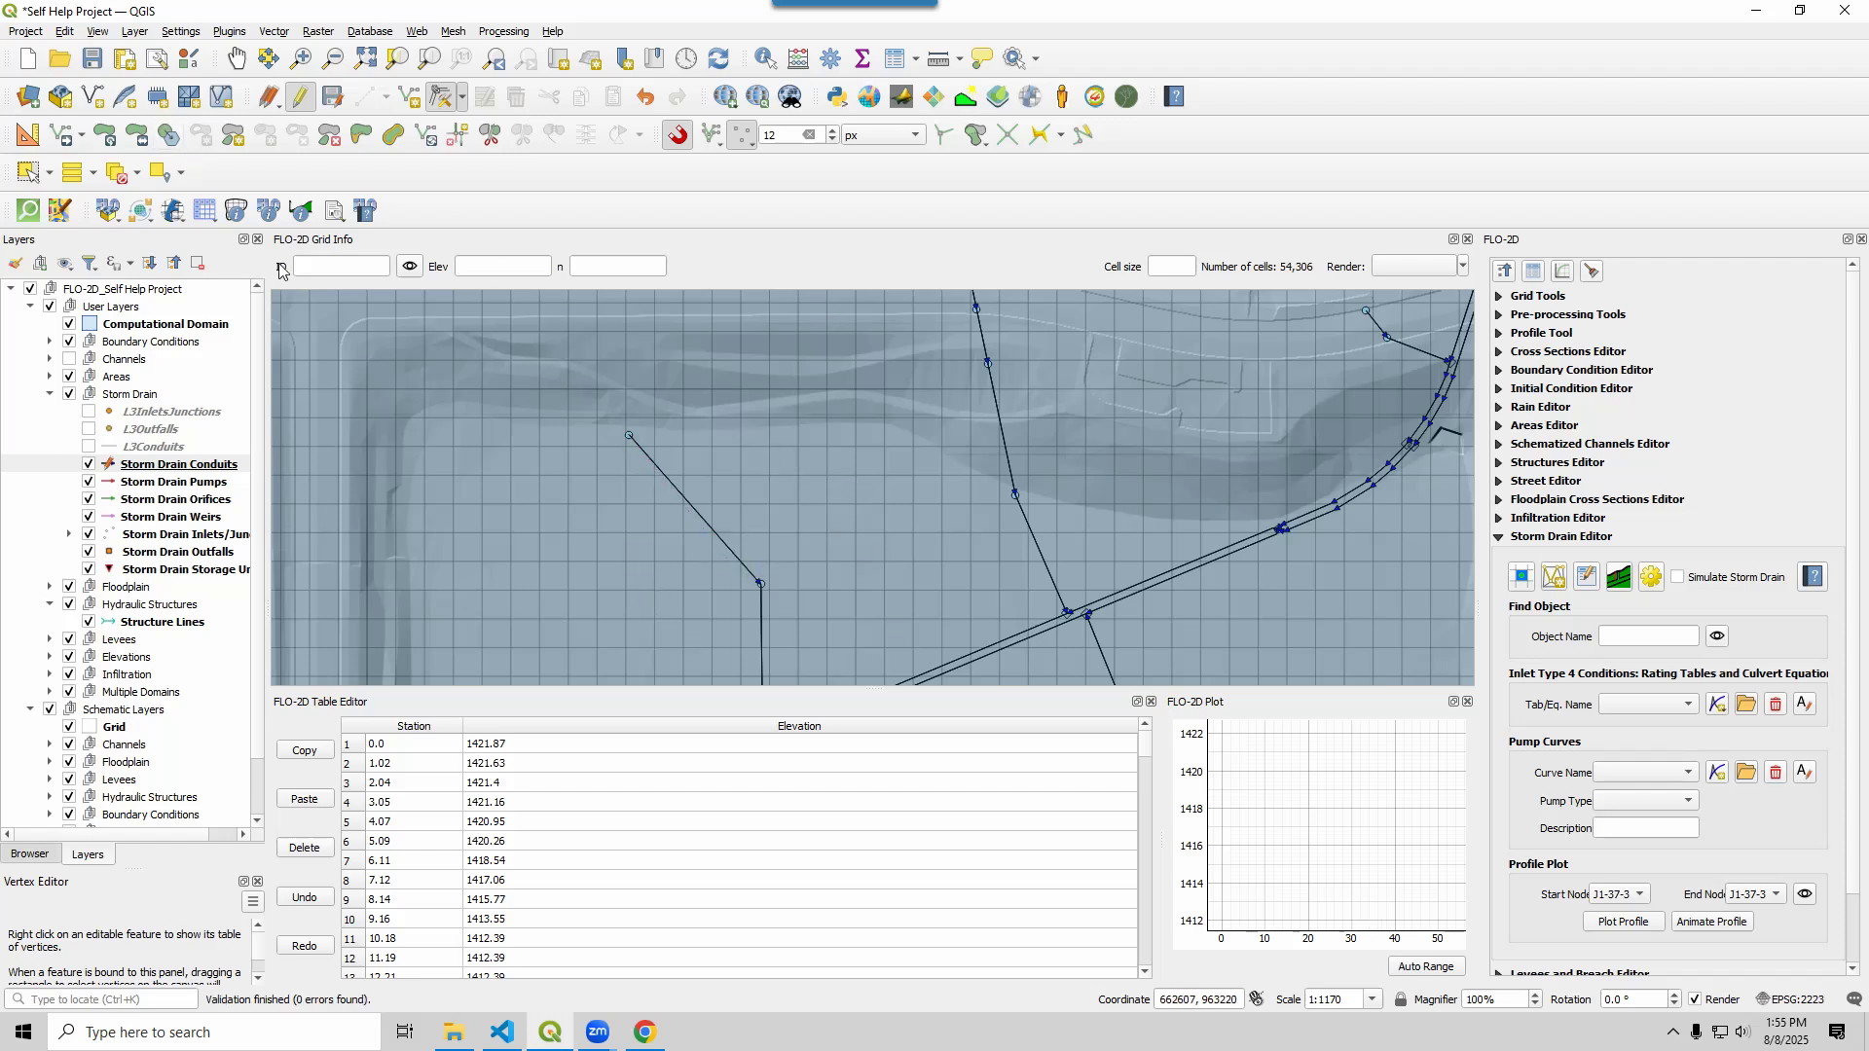
{"action": "left_click", "coordinate": [300, 96]}
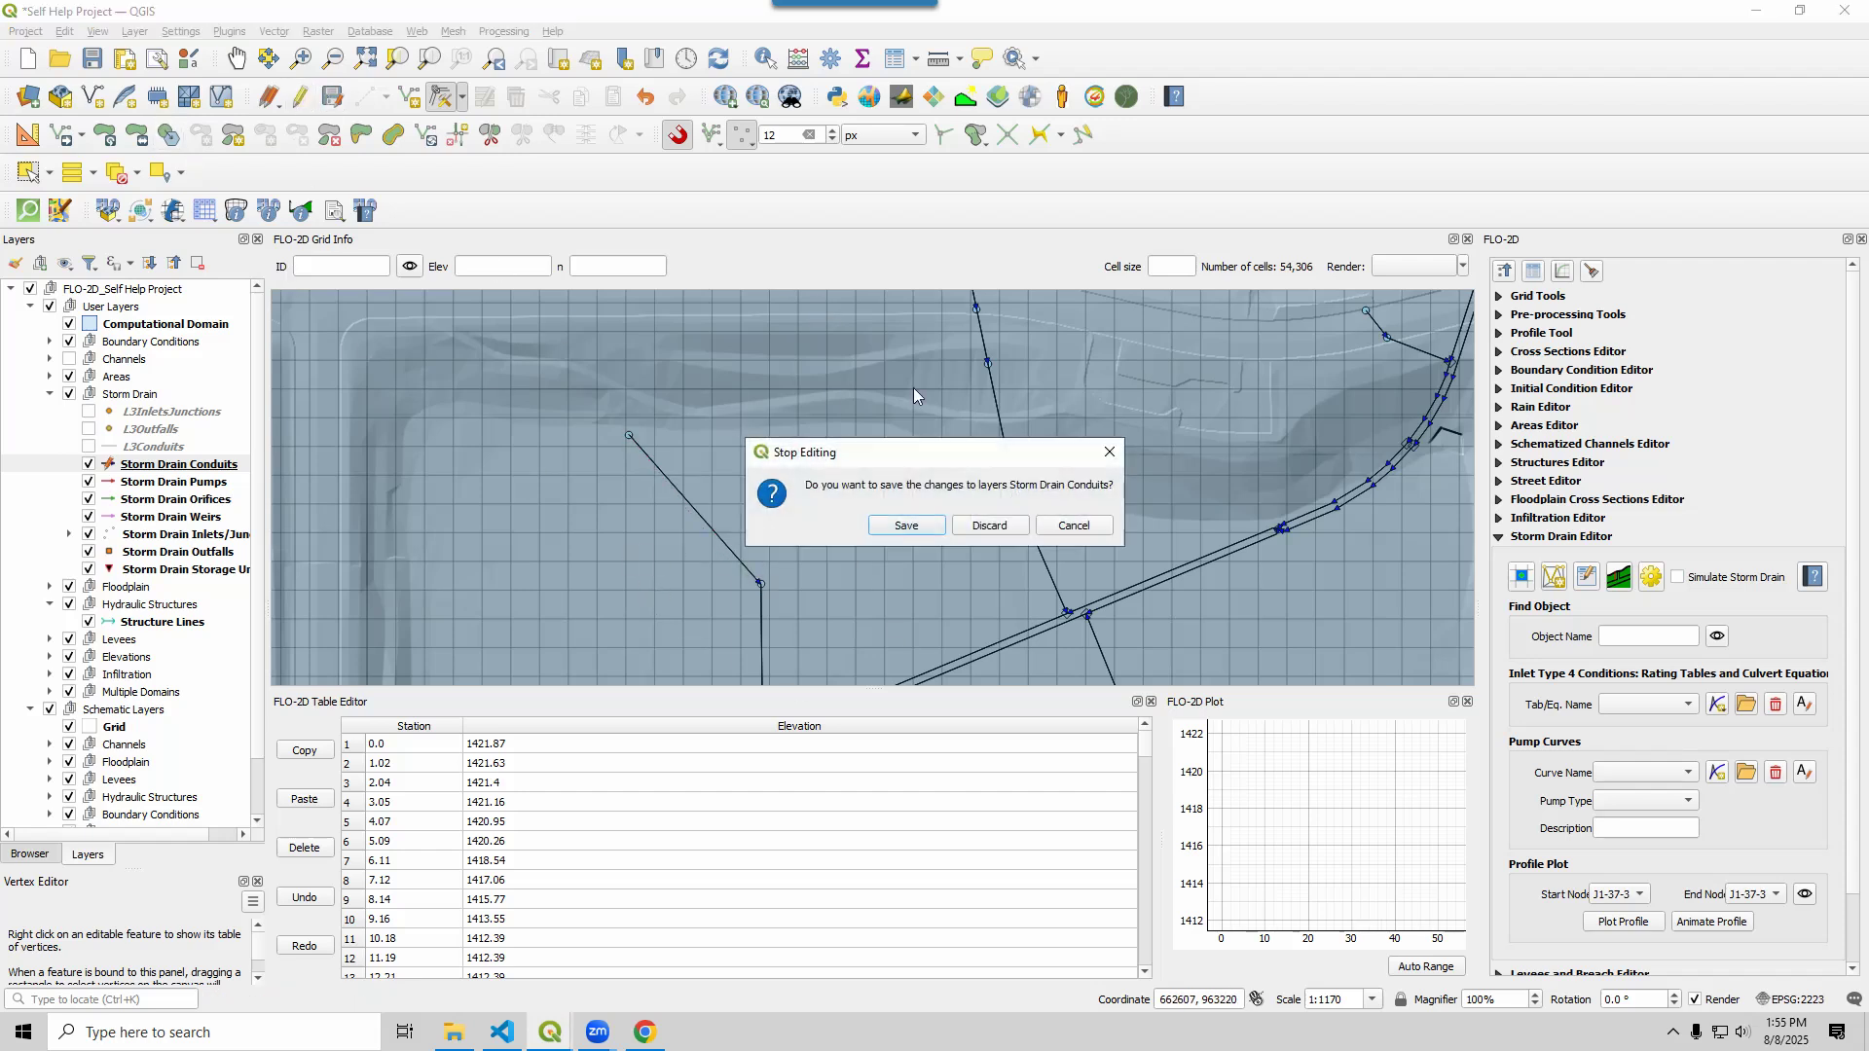
{"action": "left_click", "coordinate": [987, 530]}
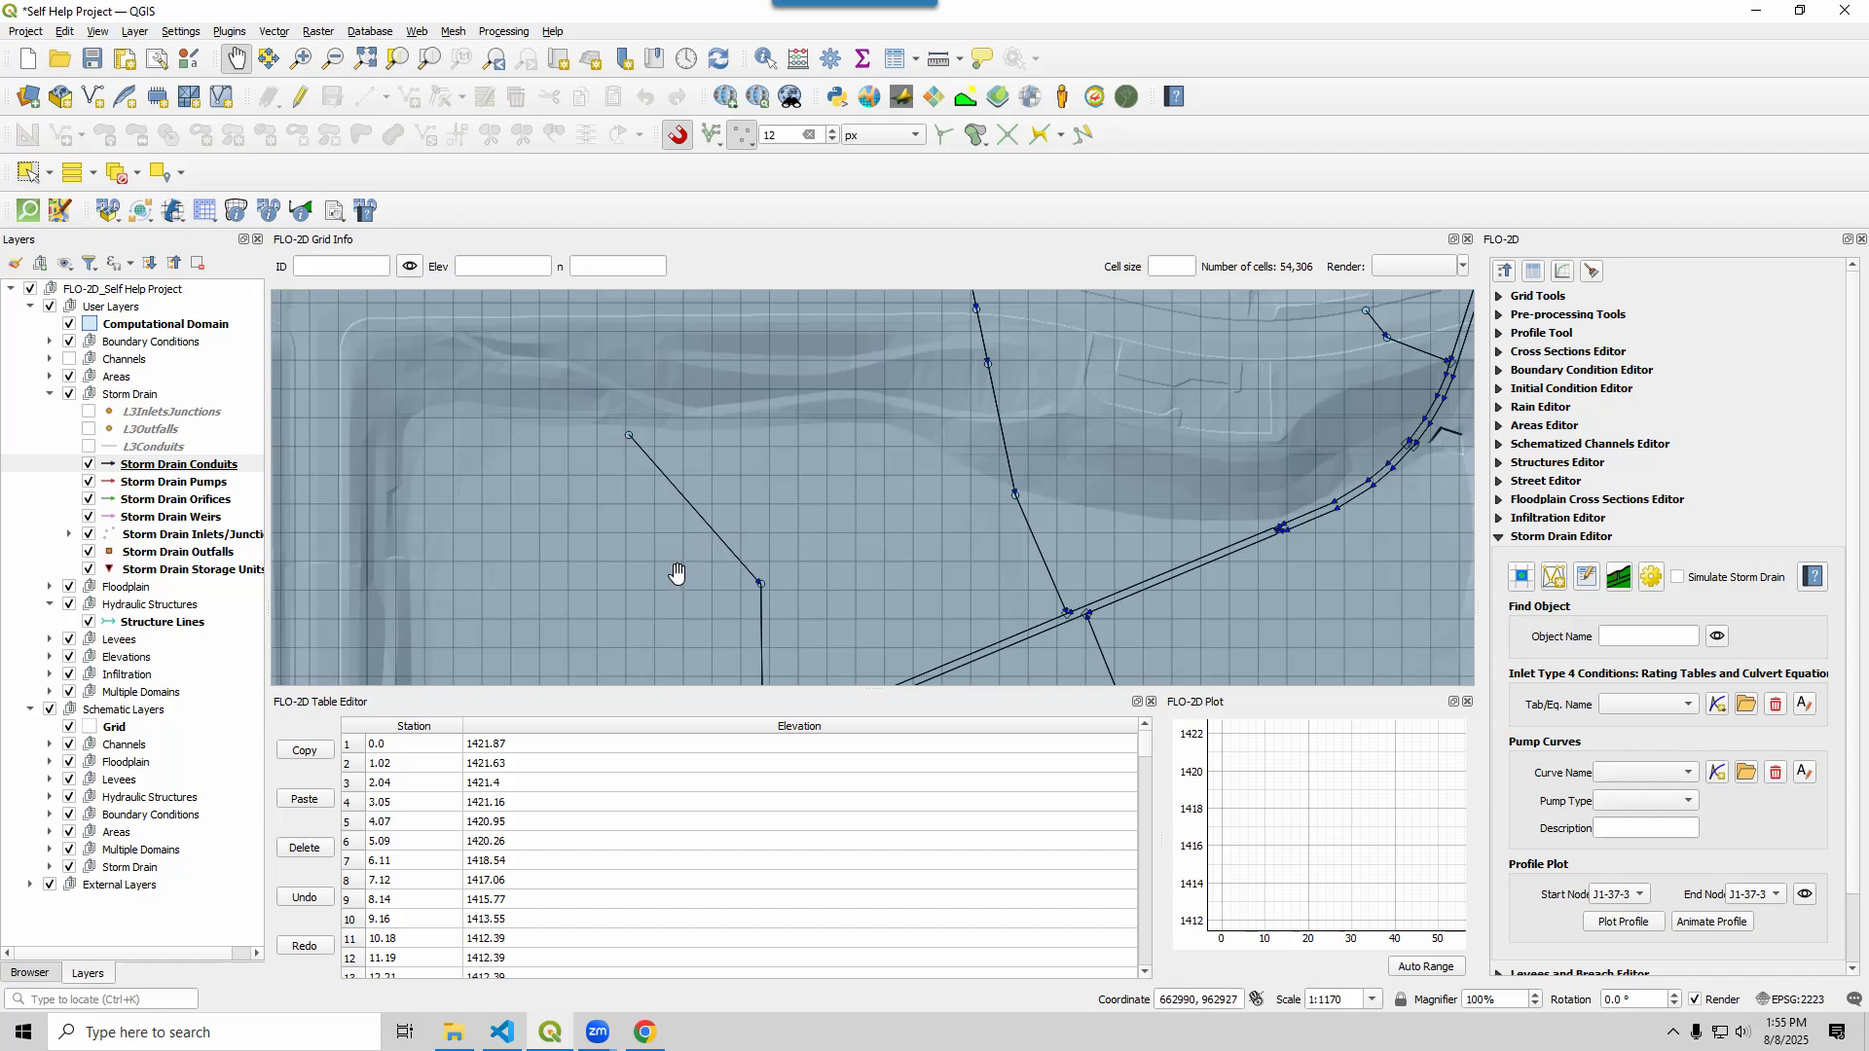
{"action": "scroll", "coordinate": [677, 573], "scroll_direction": "down", "scroll_amount": 1}
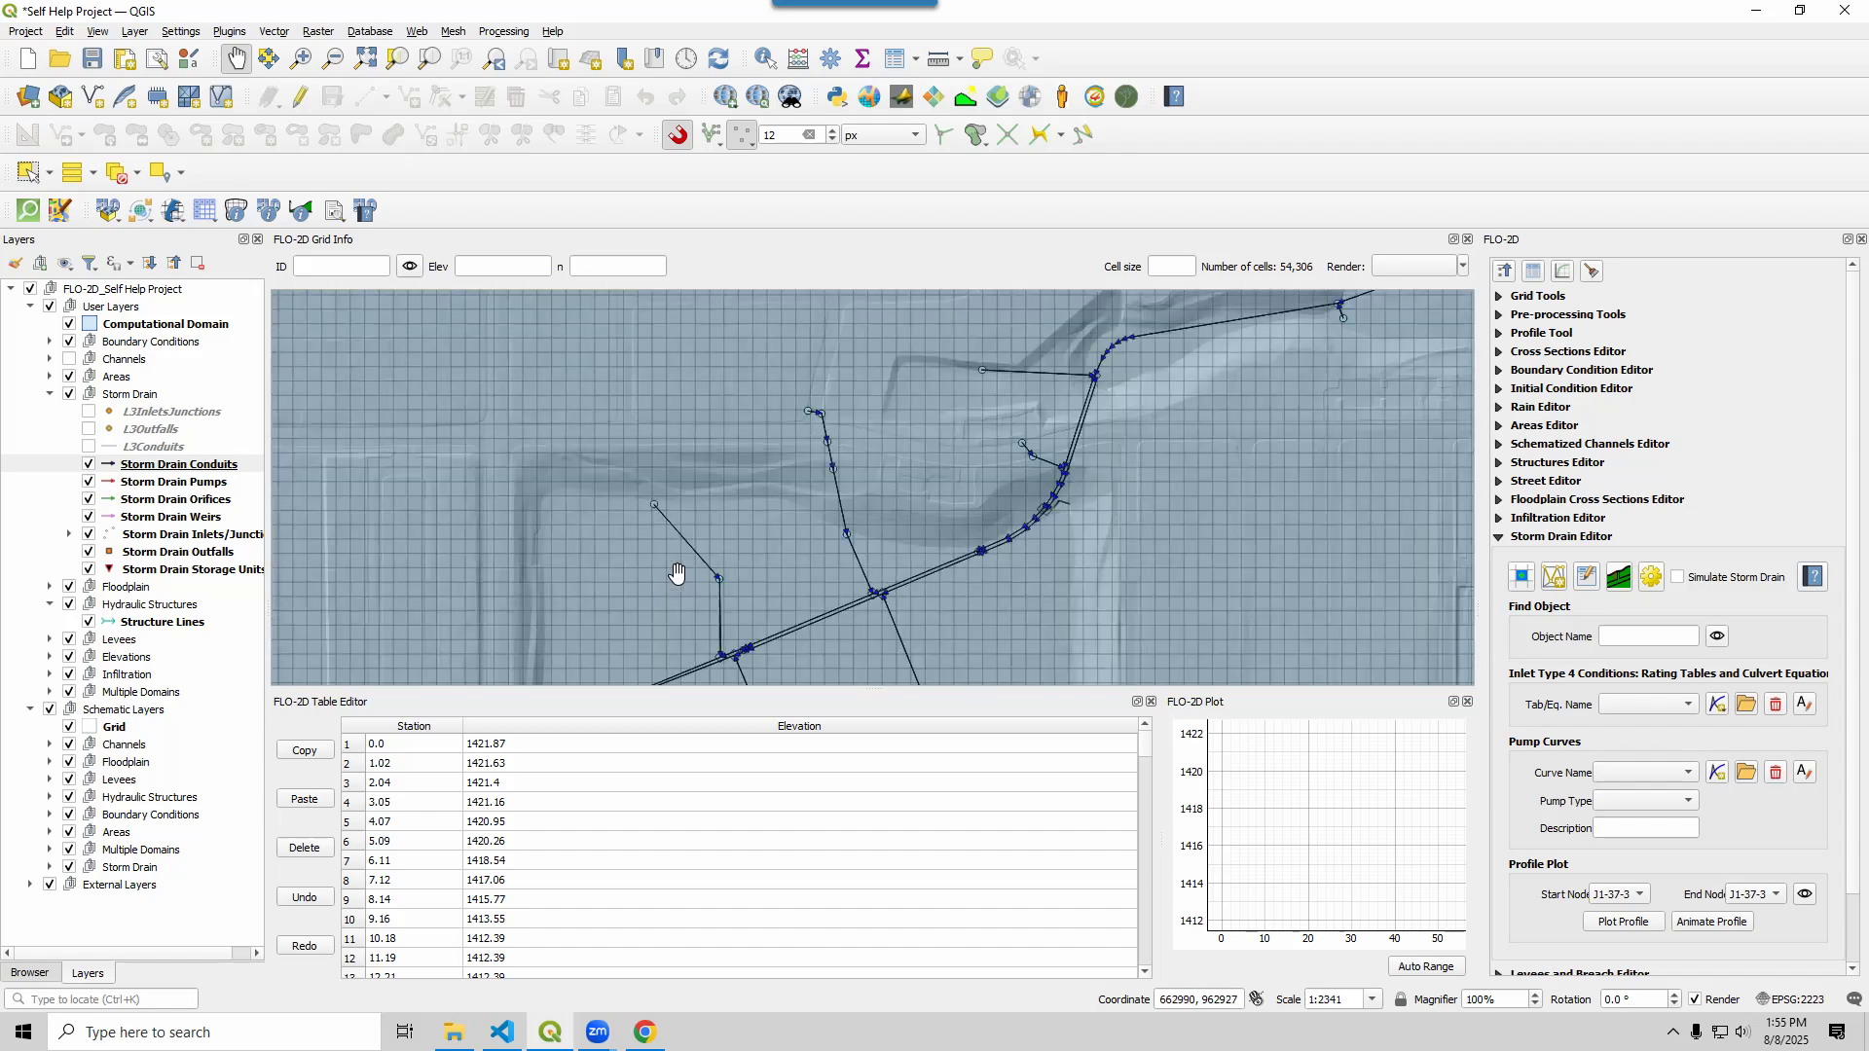
{"action": "left_click_drag", "start_coordinate": [949, 628], "coordinate": [1035, 446]}
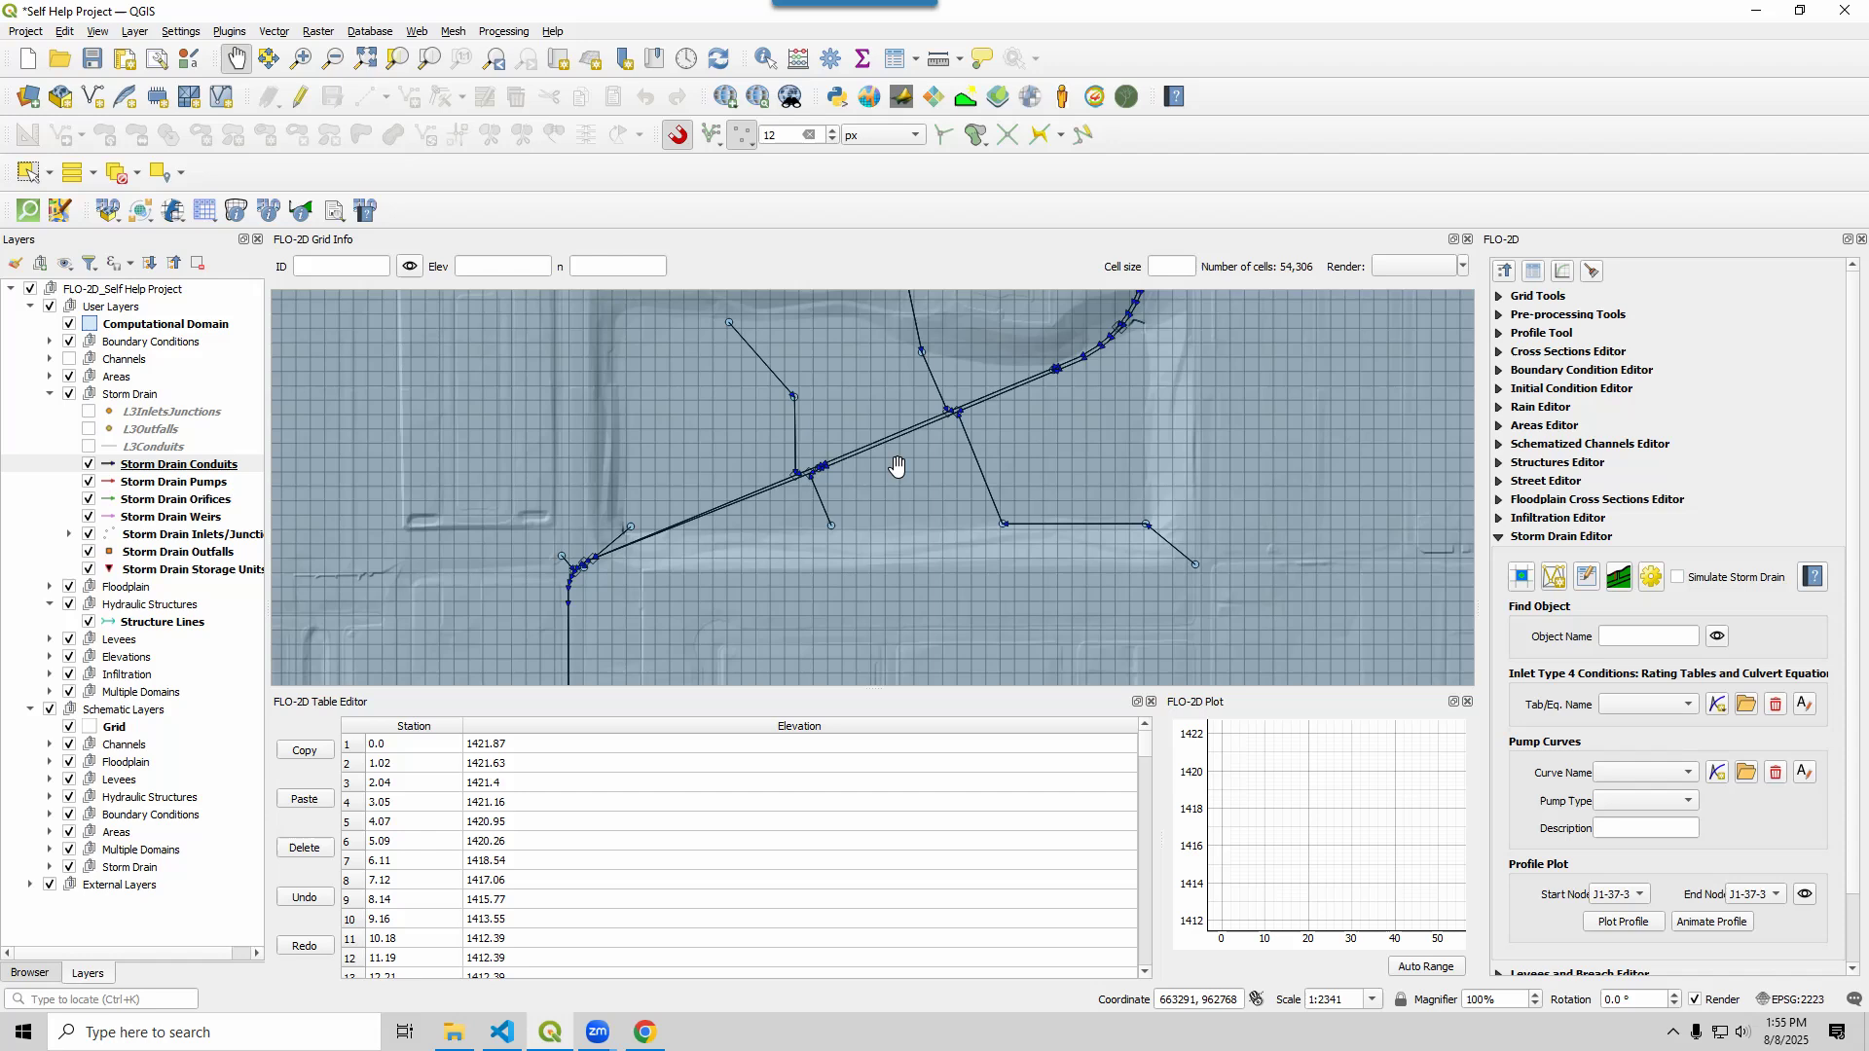
Open the Storm Drain Options and expand Time Control and Report Variables
{"action": "left_click", "coordinate": [1651, 578]}
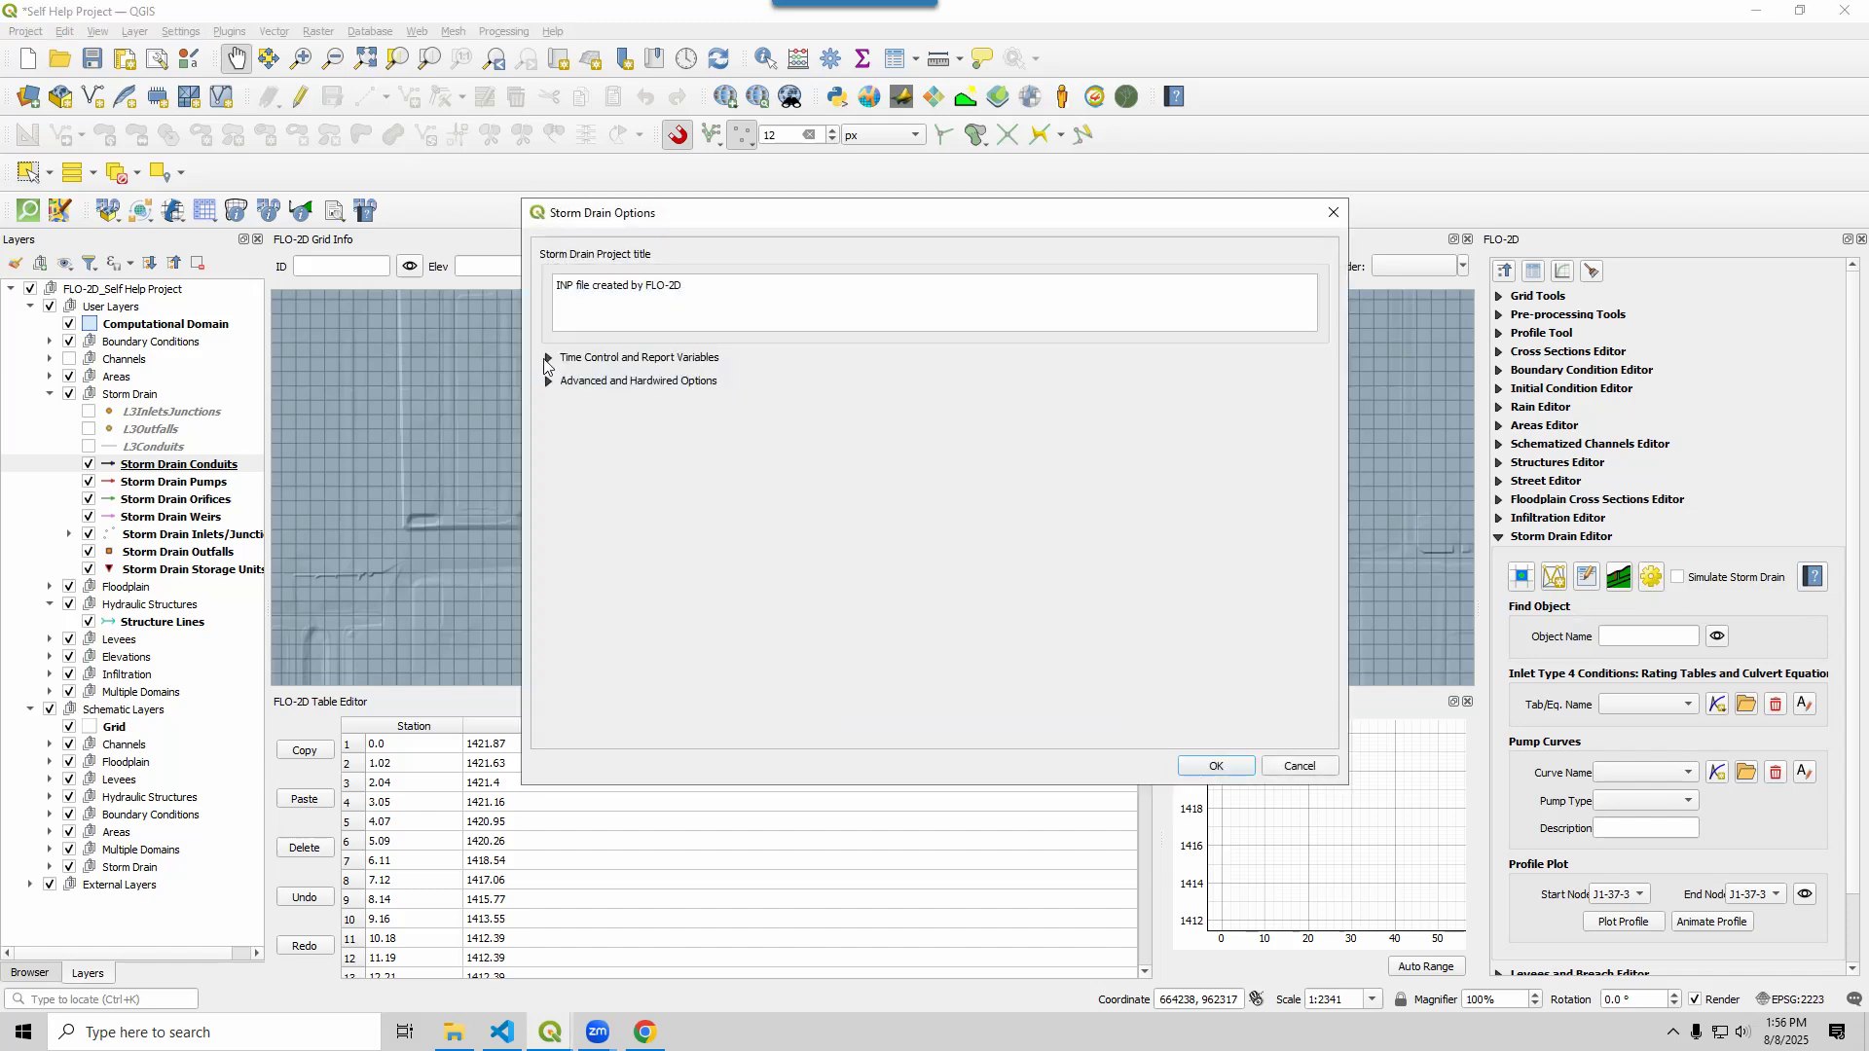
{"action": "left_click_drag", "start_coordinate": [683, 285], "coordinate": [555, 285]}
{"action": "left_click", "coordinate": [549, 359]}
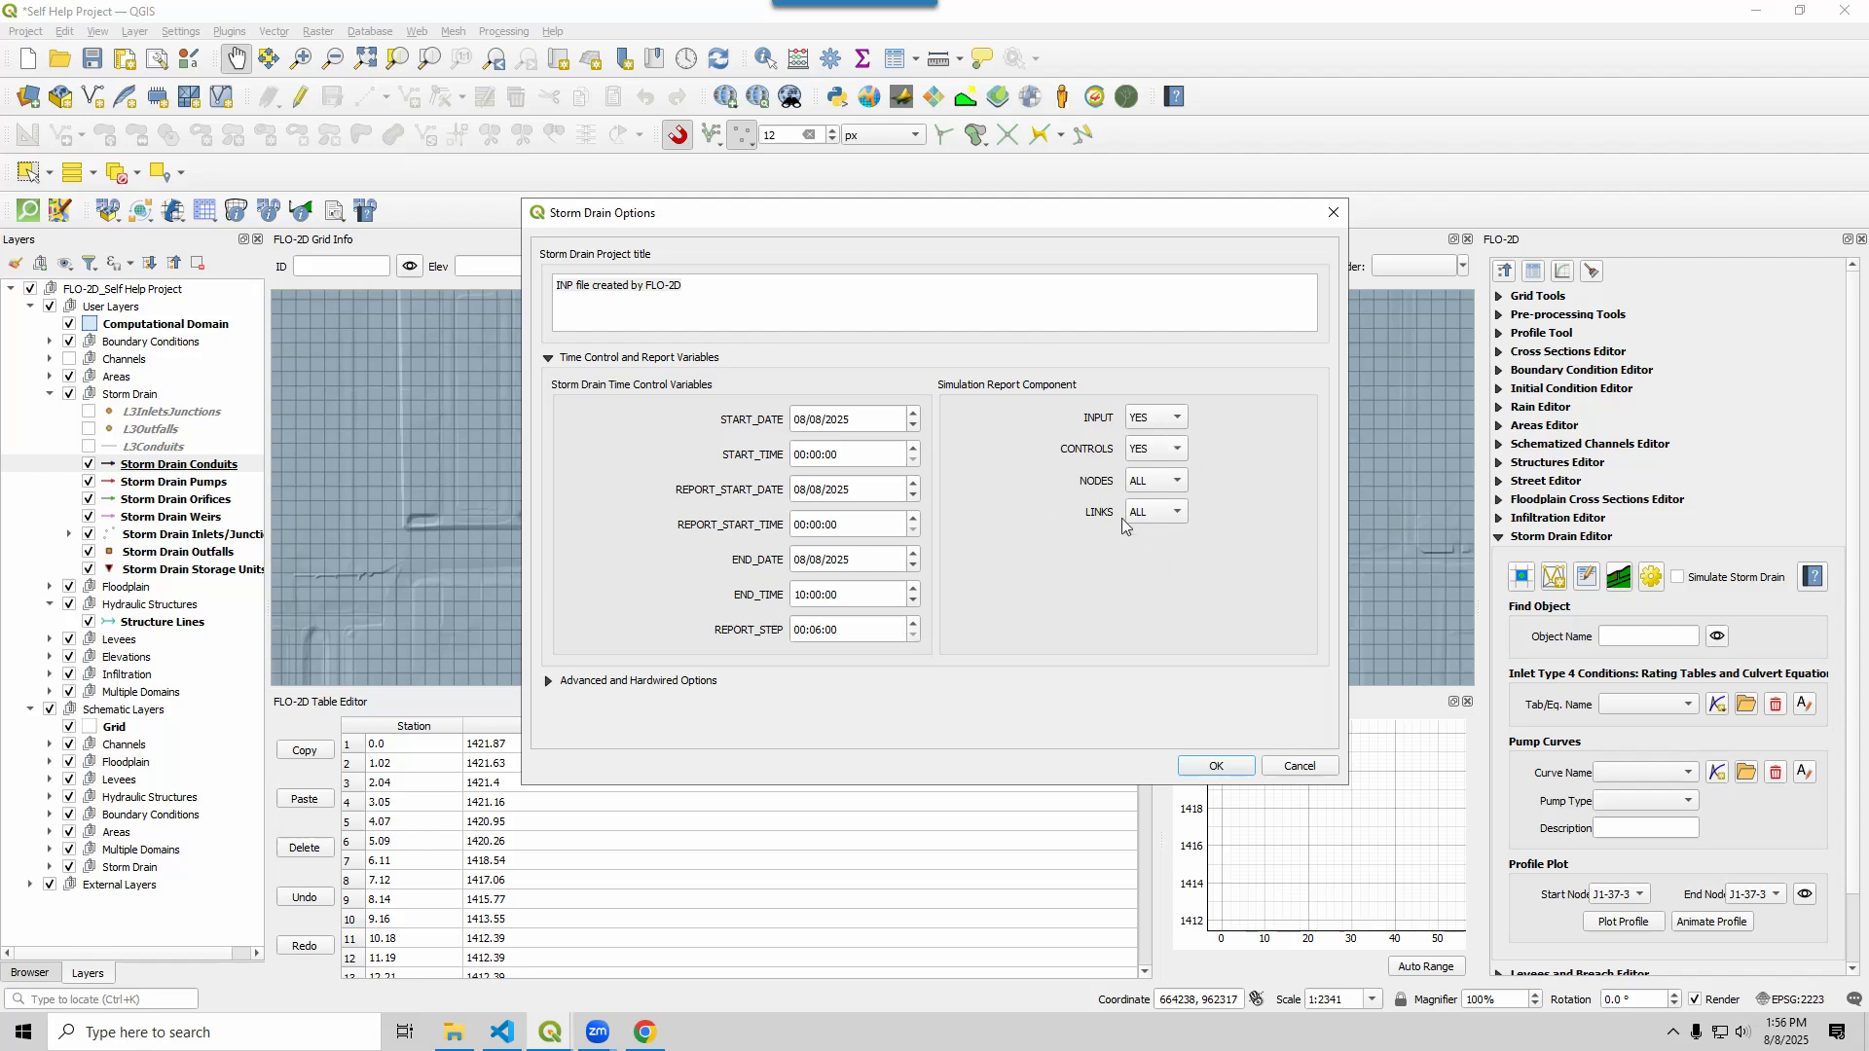
Check START_DATE 08/08/2025, END_TIME 10:00:00 and REPORT_STEP 00:06:00
{"action": "left_click_drag", "start_coordinate": [865, 421], "coordinate": [764, 418]}
{"action": "left_click", "coordinate": [761, 428]}
{"action": "left_click_drag", "start_coordinate": [839, 456], "coordinate": [750, 440]}
{"action": "left_click", "coordinate": [857, 597]}
{"action": "left_click", "coordinate": [816, 630]}
{"action": "double_click", "coordinate": [821, 629]}
{"action": "left_click", "coordinate": [842, 627]}
{"action": "left_click_drag", "start_coordinate": [810, 629], "coordinate": [830, 630]}
{"action": "left_click", "coordinate": [866, 634]}
Review Advanced options (Hazen-William force main, DEPTH offsets, 0.01 minimum slope) and save
{"action": "left_click", "coordinate": [548, 358]}
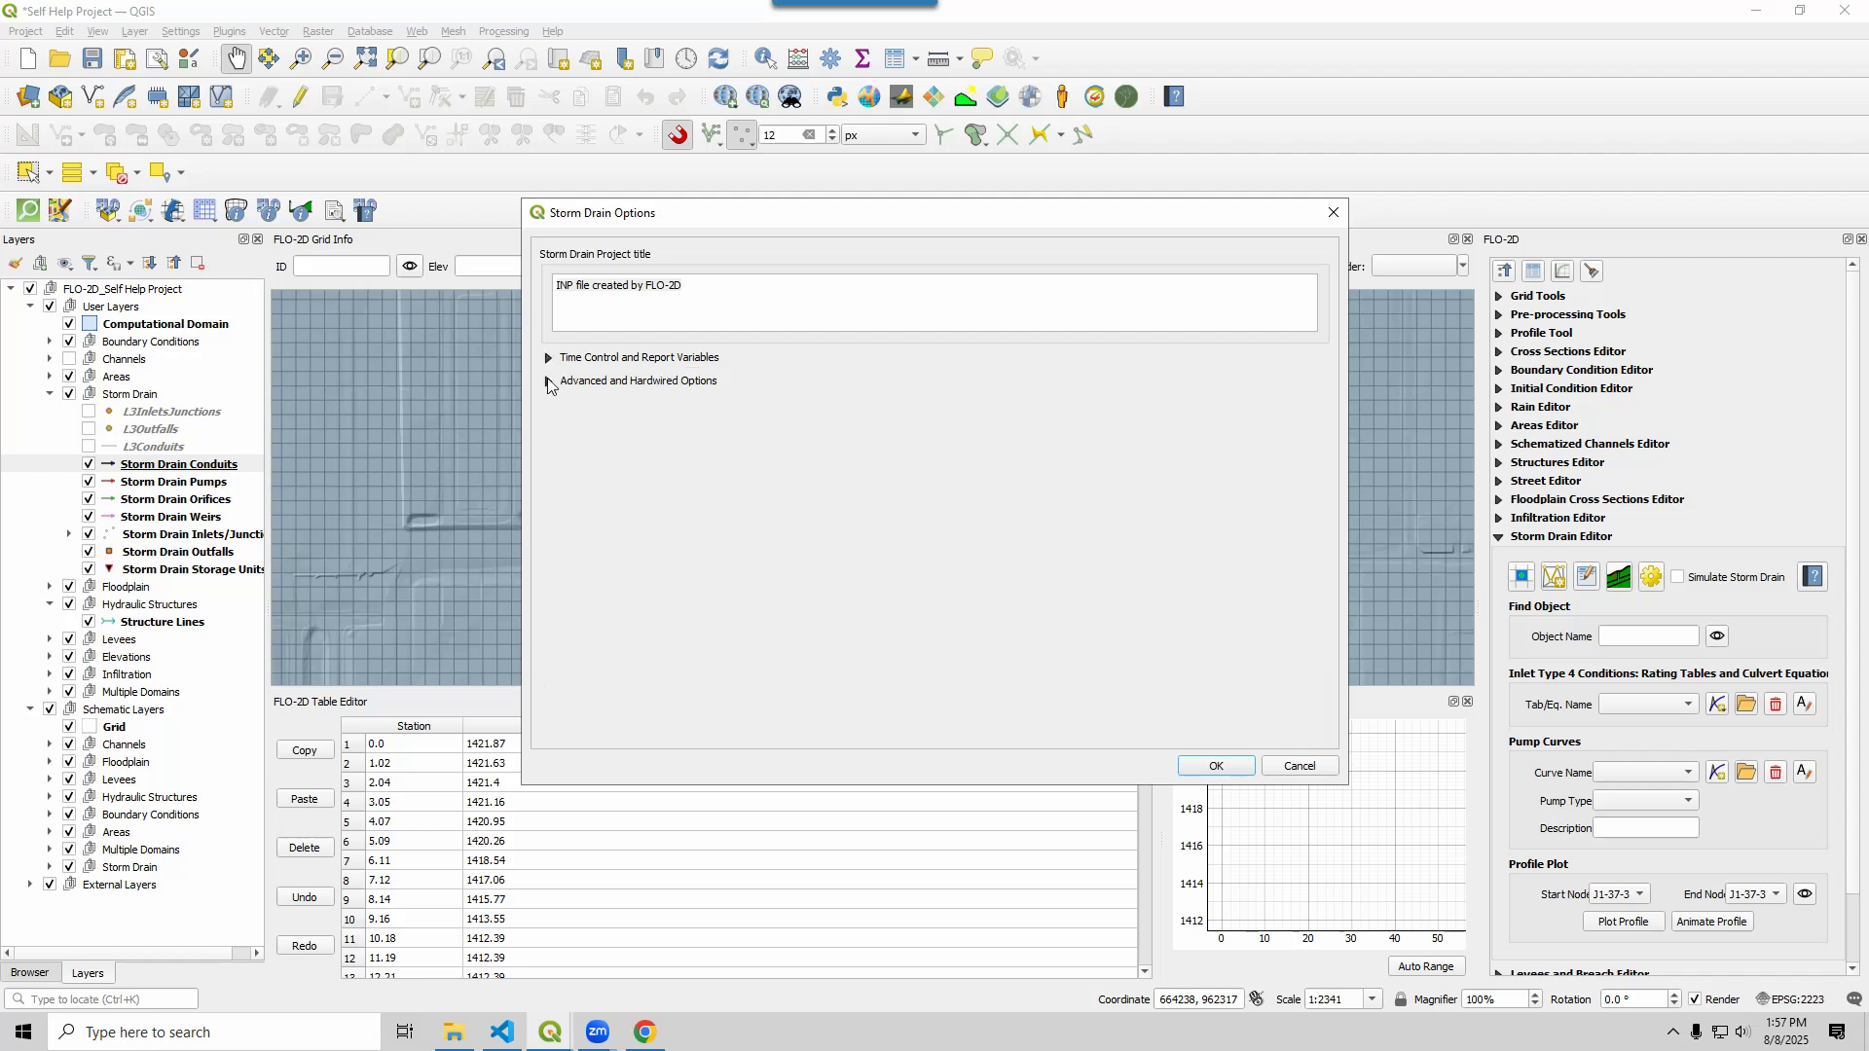
{"action": "left_click", "coordinate": [548, 382]}
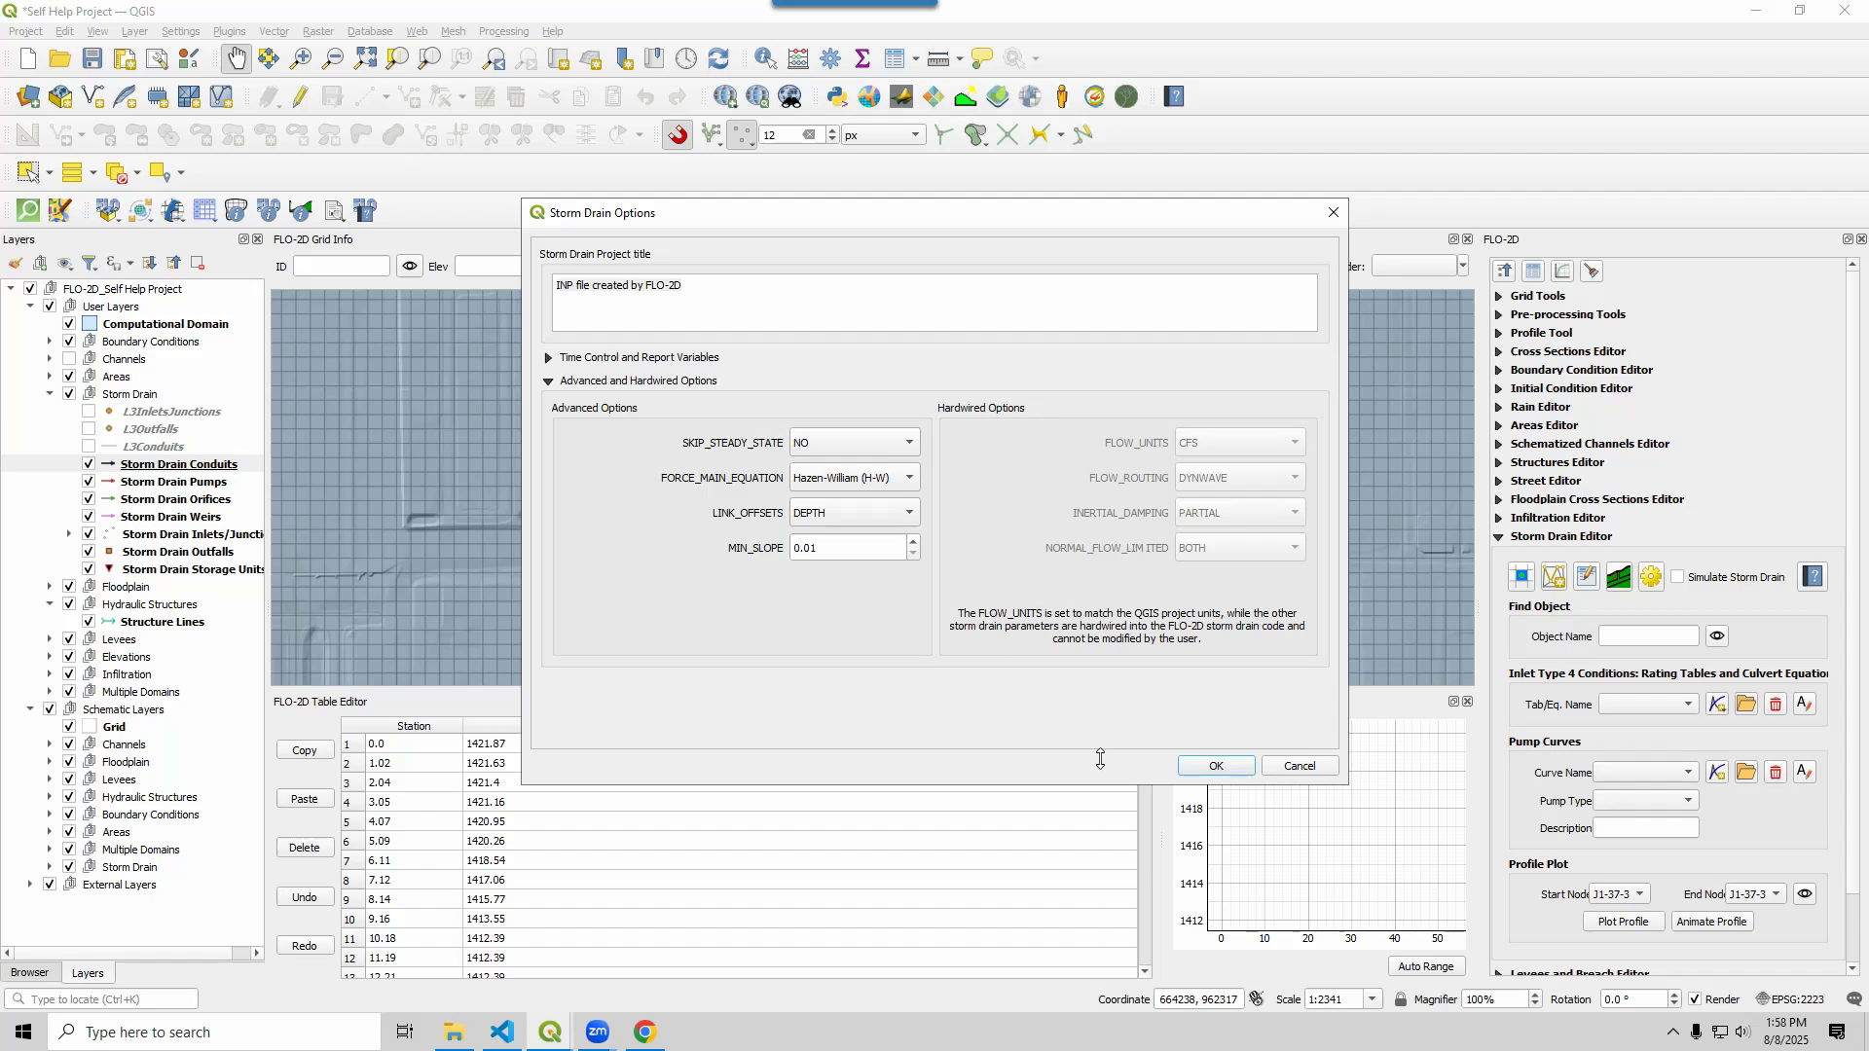
{"action": "left_click", "coordinate": [1218, 766]}
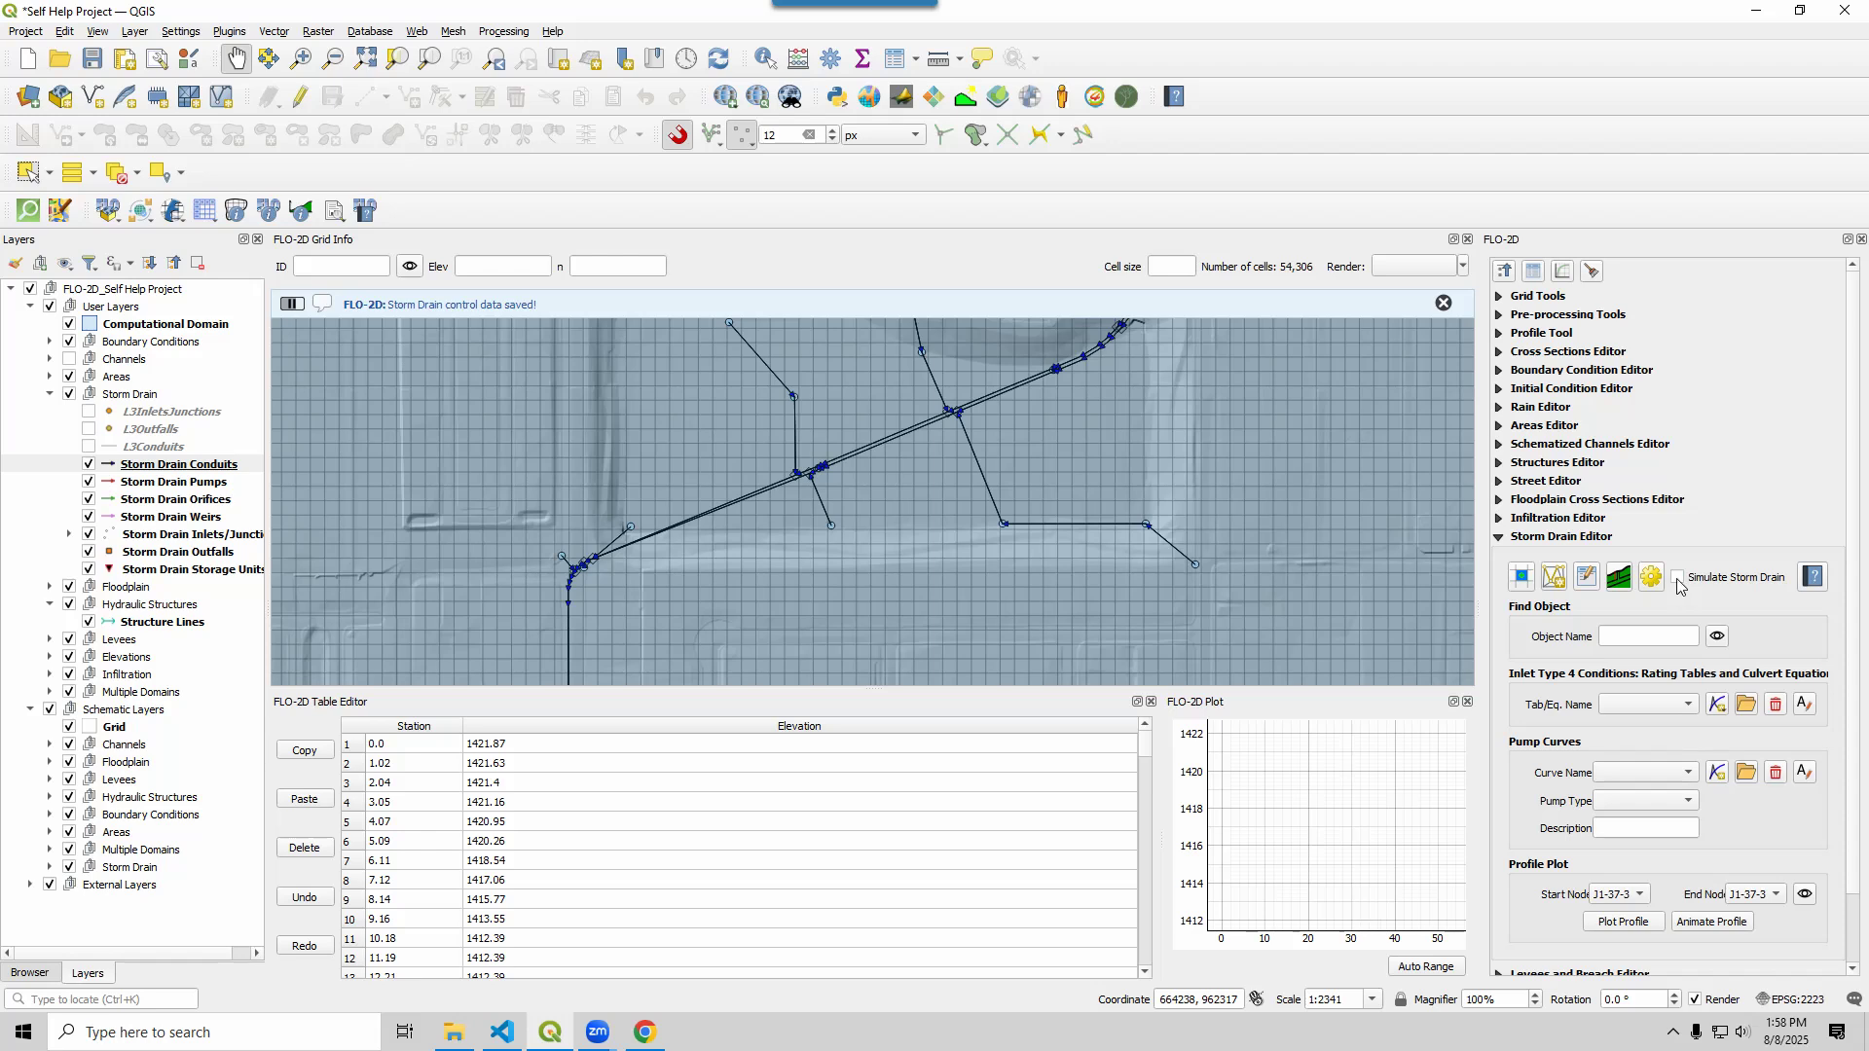
Turn on Simulate Storm Drain in the Storm Drain Editor
{"action": "left_click", "coordinate": [1677, 579]}
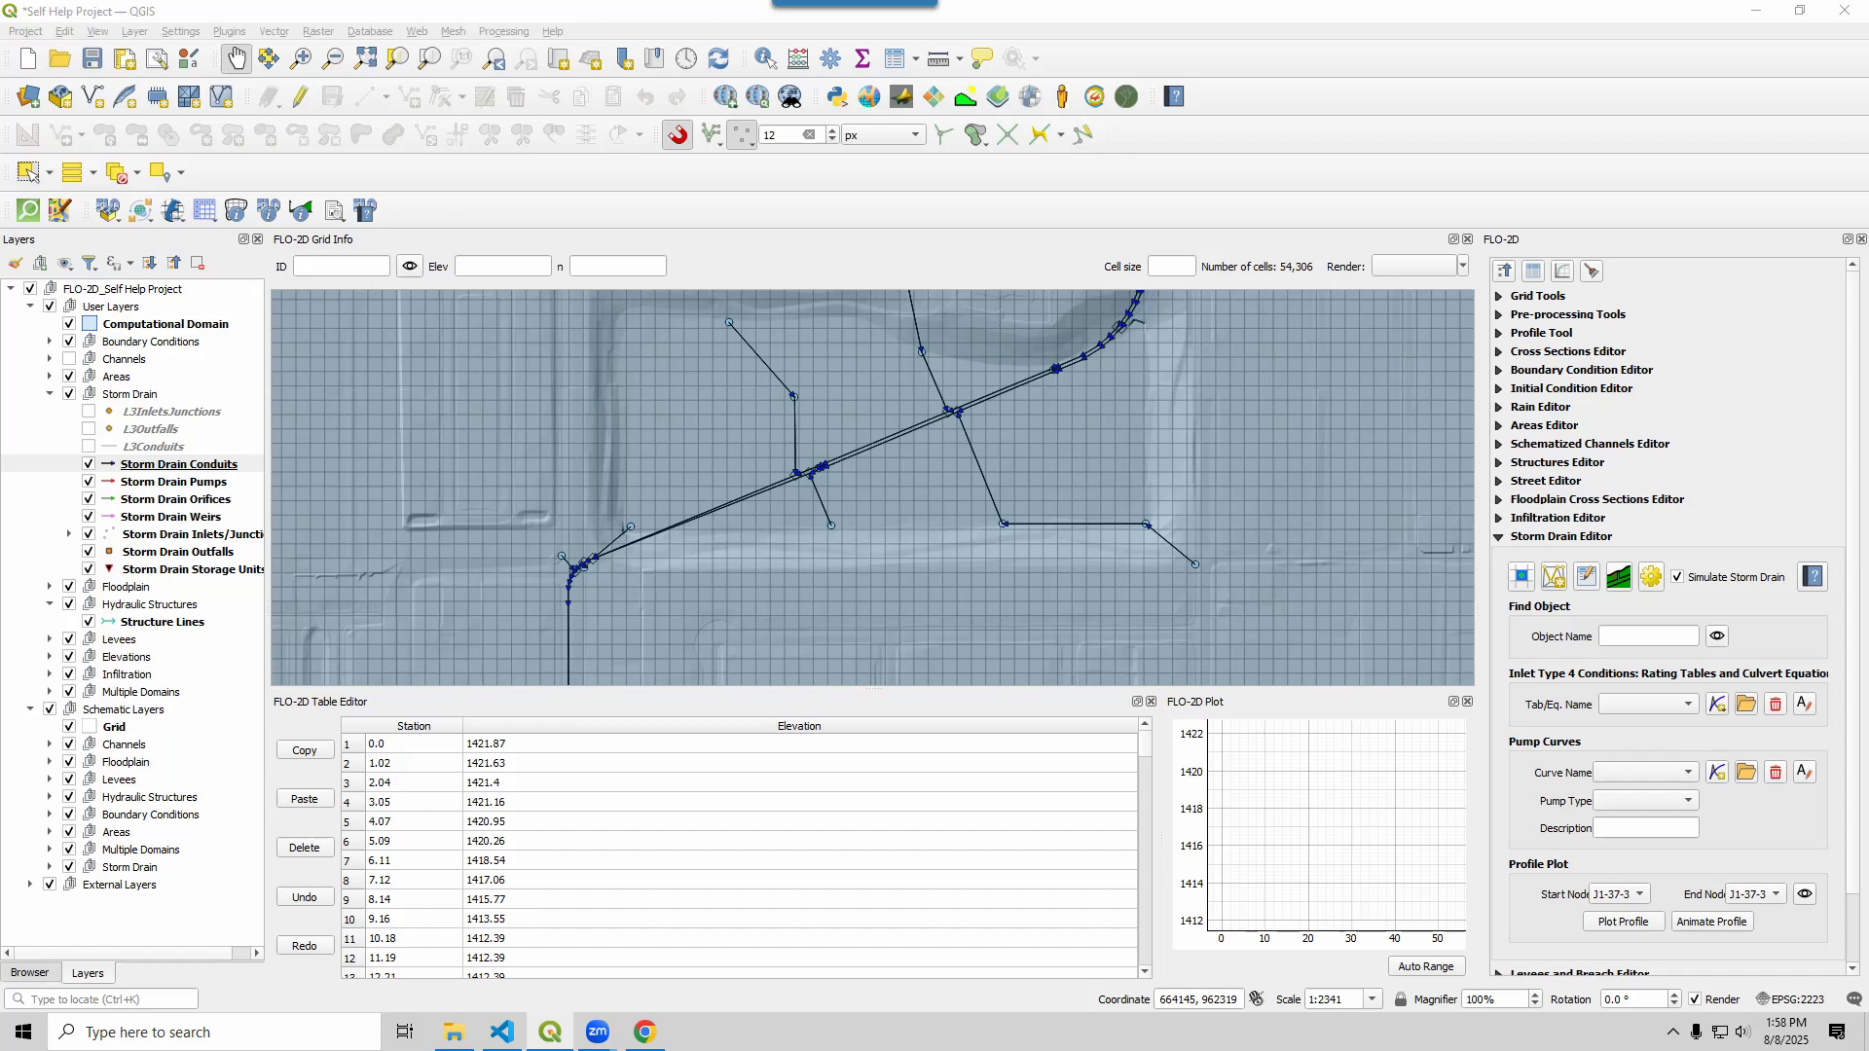
{"action": "key", "text": "alt+Tab"}
Review the depth-discharge pairs in I4-37-32-26-1.txt in Notepad++, then move the editor aside
{"action": "double_click", "coordinate": [513, 370]}
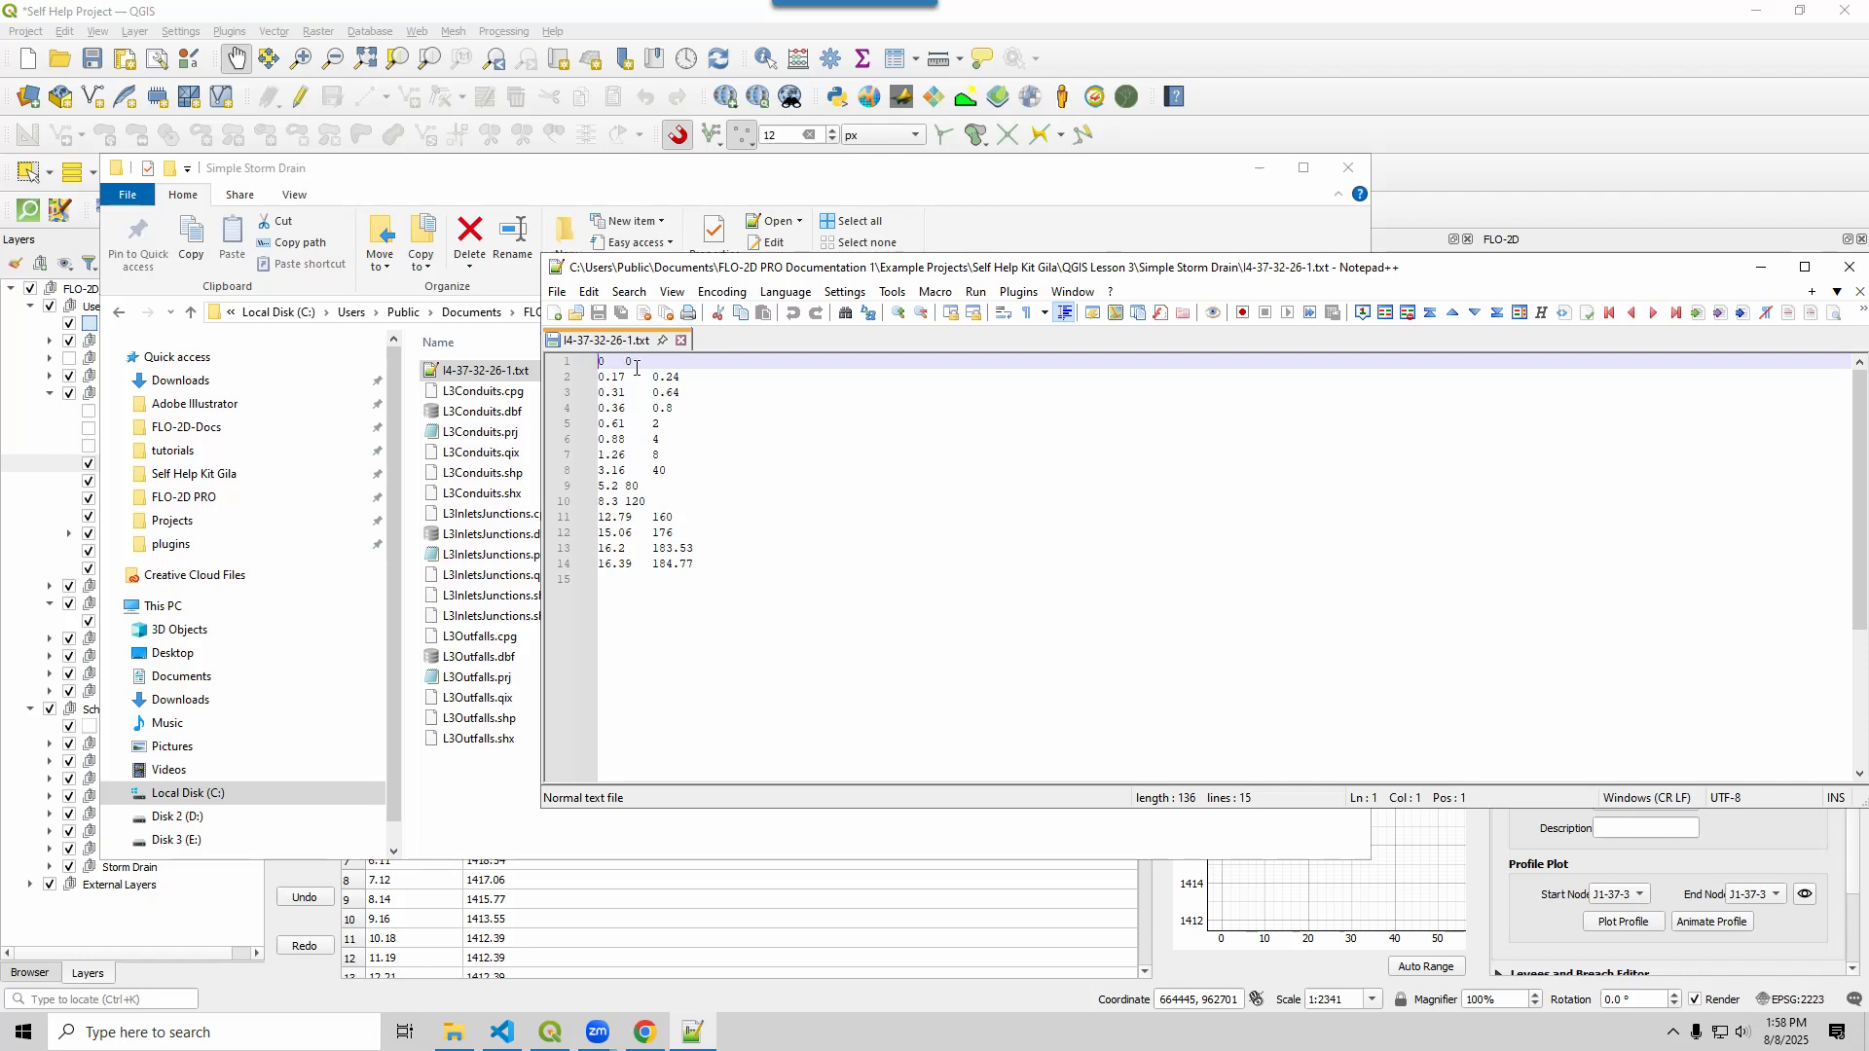
{"action": "left_click", "coordinate": [624, 408]}
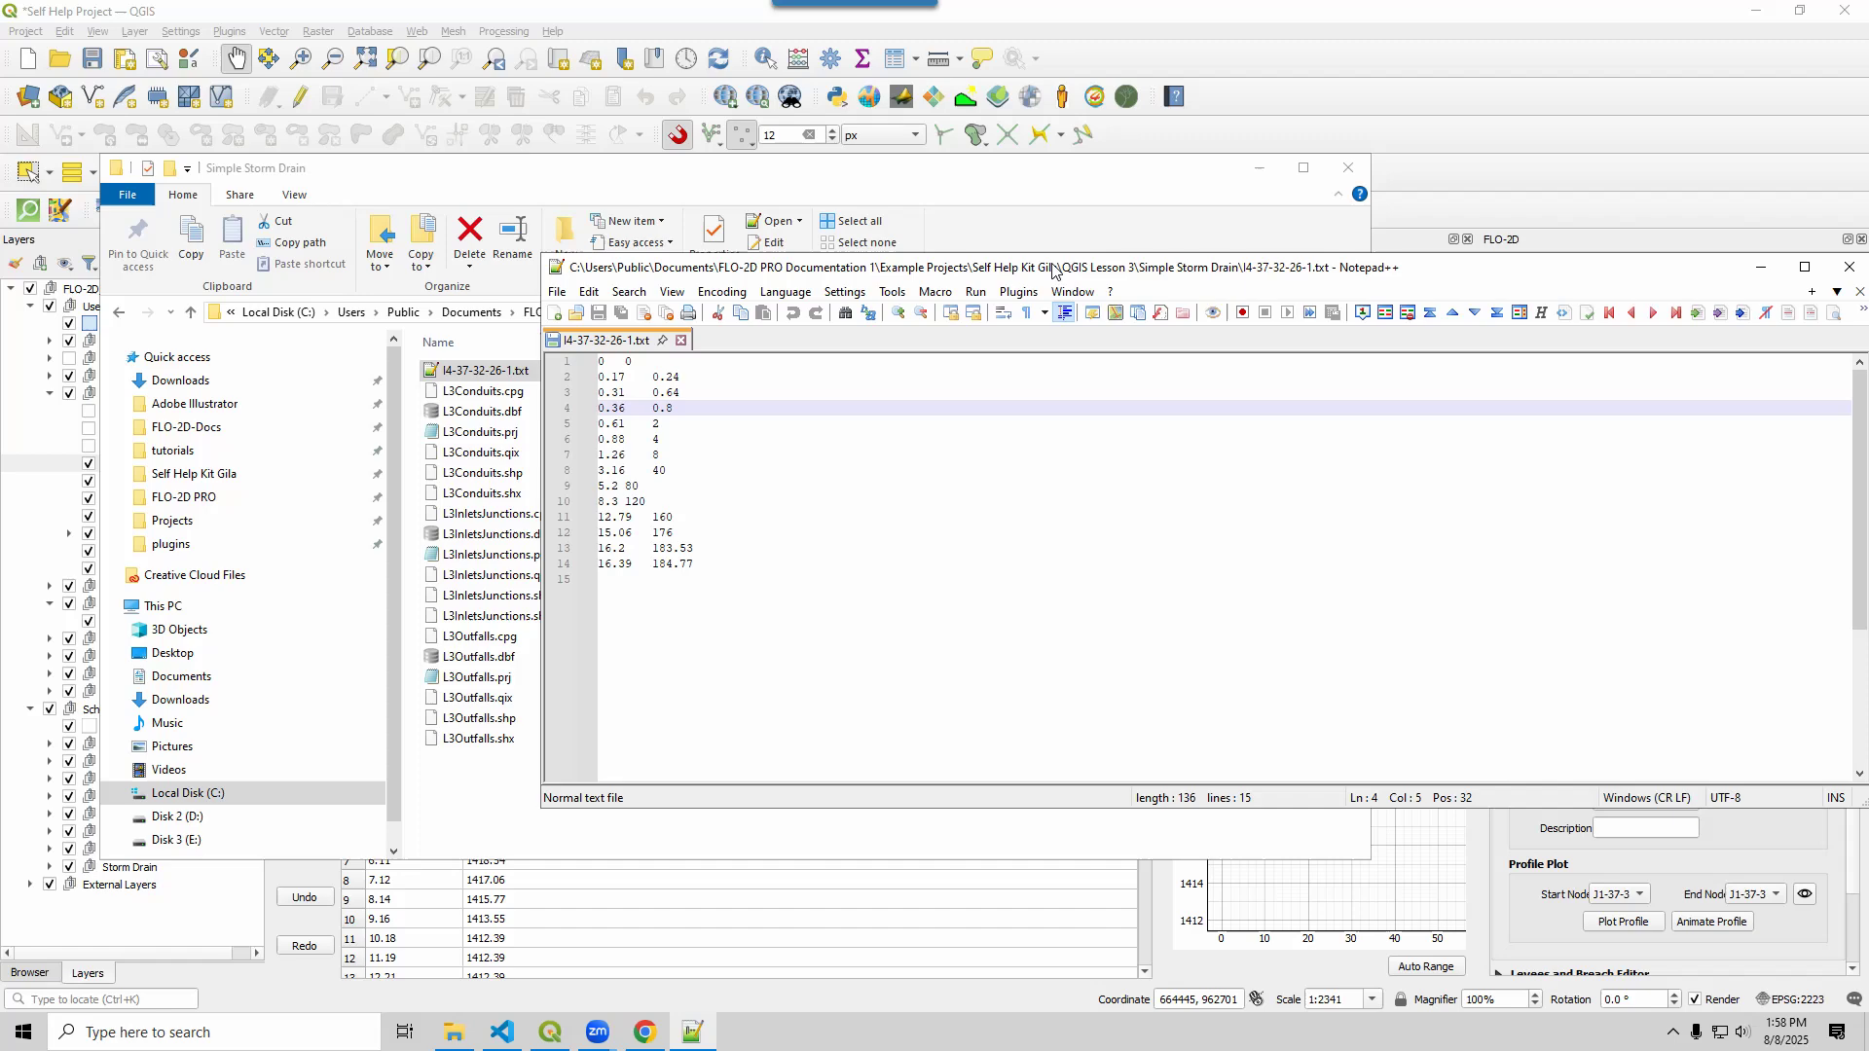
{"action": "left_click_drag", "start_coordinate": [1056, 271], "coordinate": [1056, 0]}
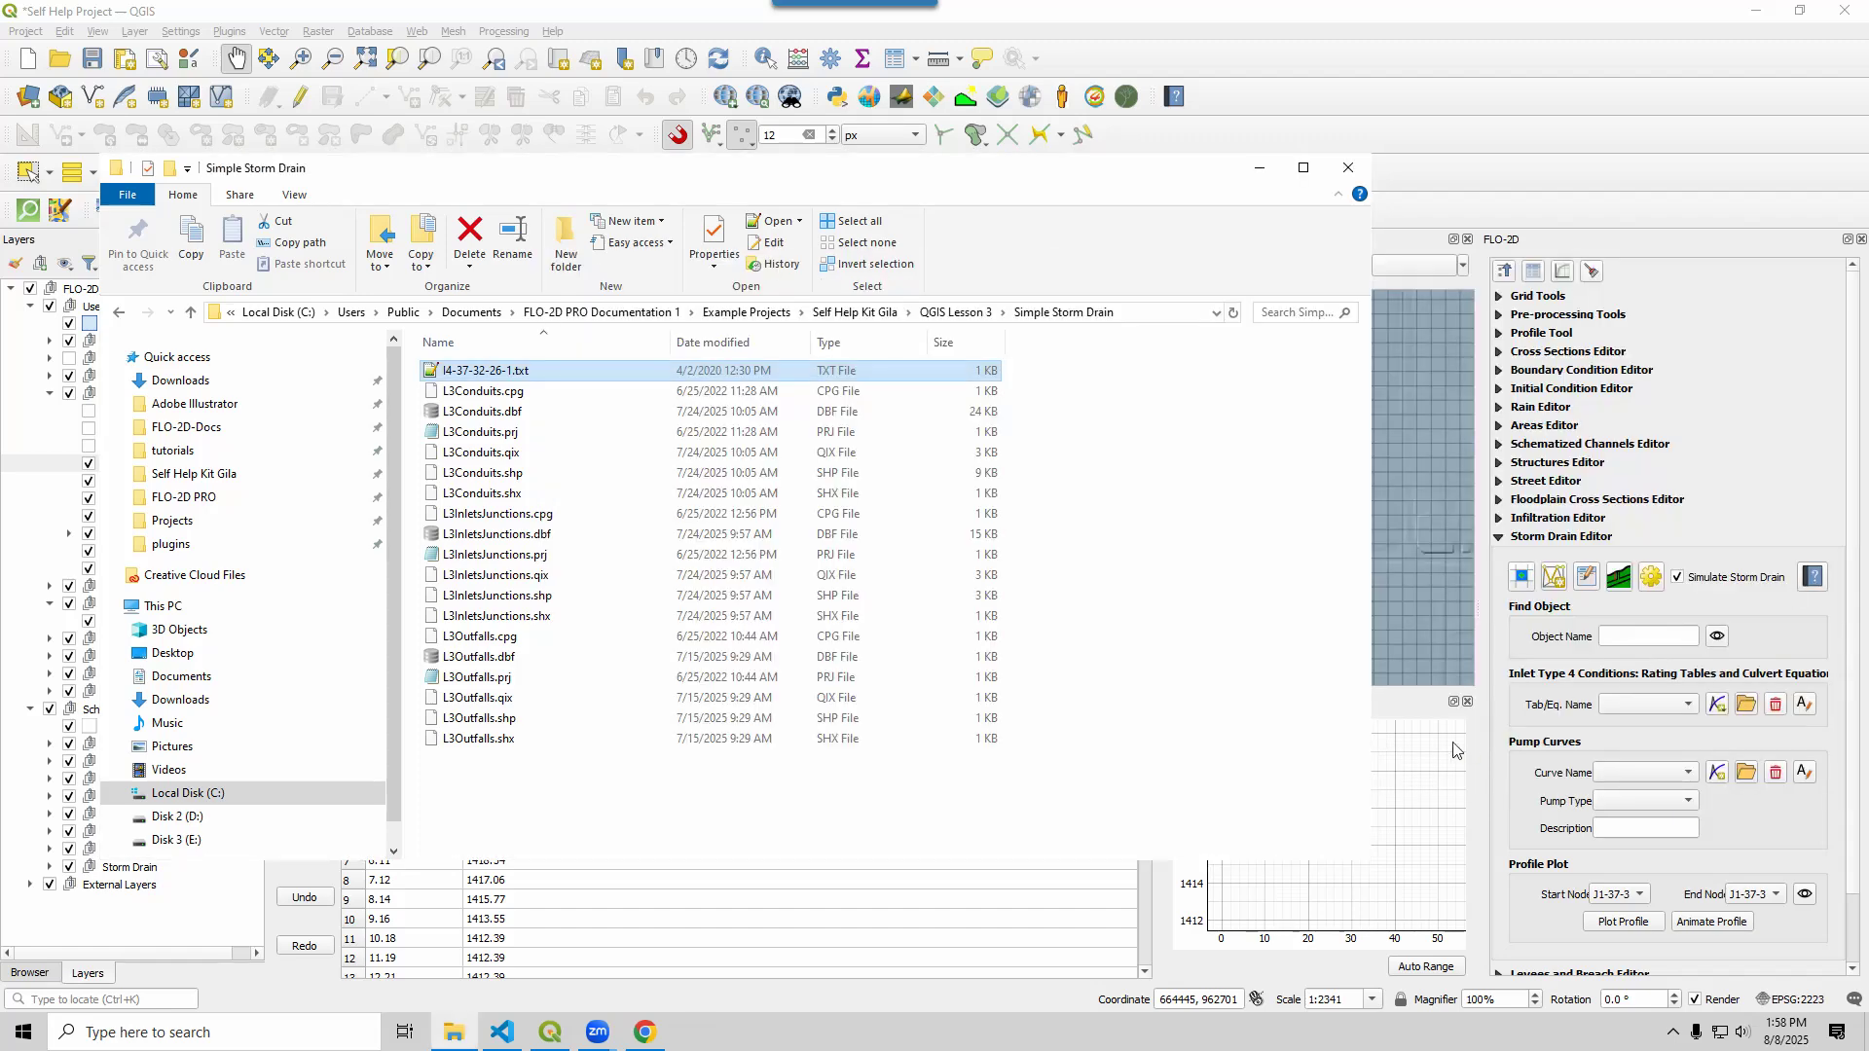
Import I4-37-32-26-1.txt as the rating table for the Inlet Type 4 nodes
{"action": "left_click", "coordinate": [1747, 705]}
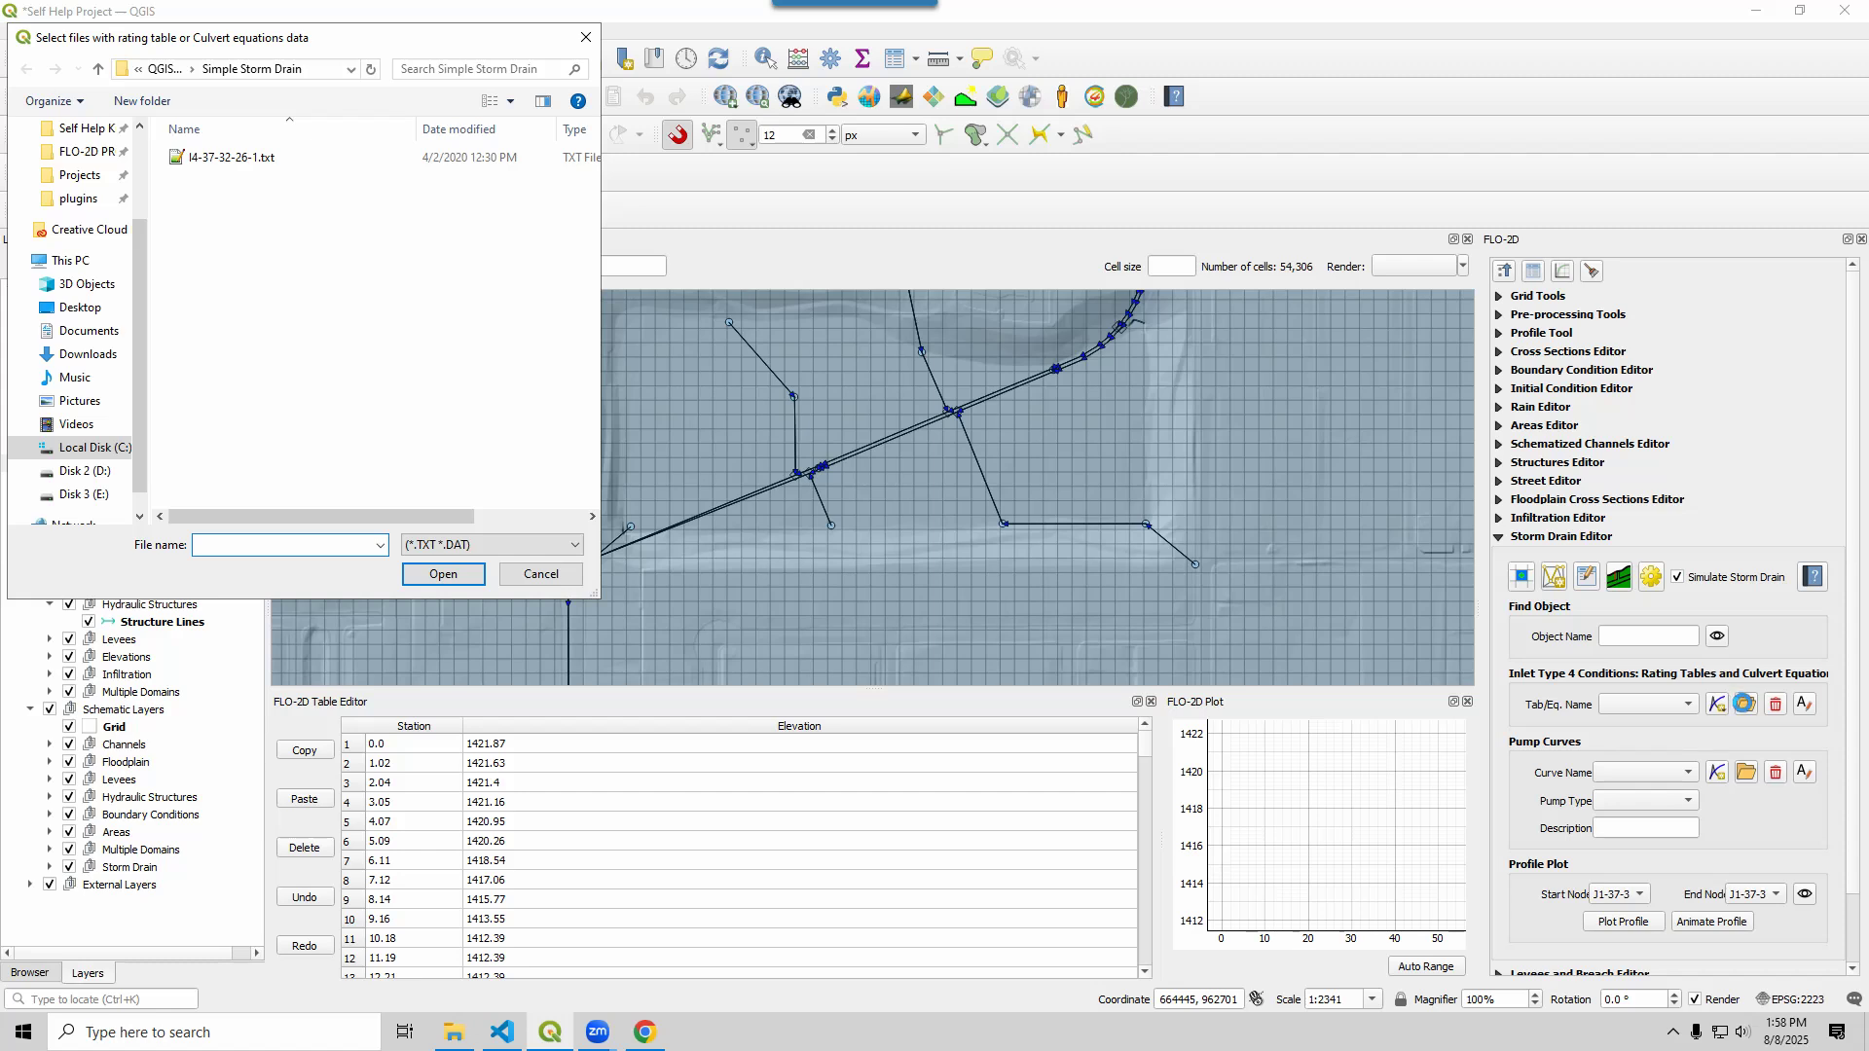
{"action": "left_click", "coordinate": [199, 160]}
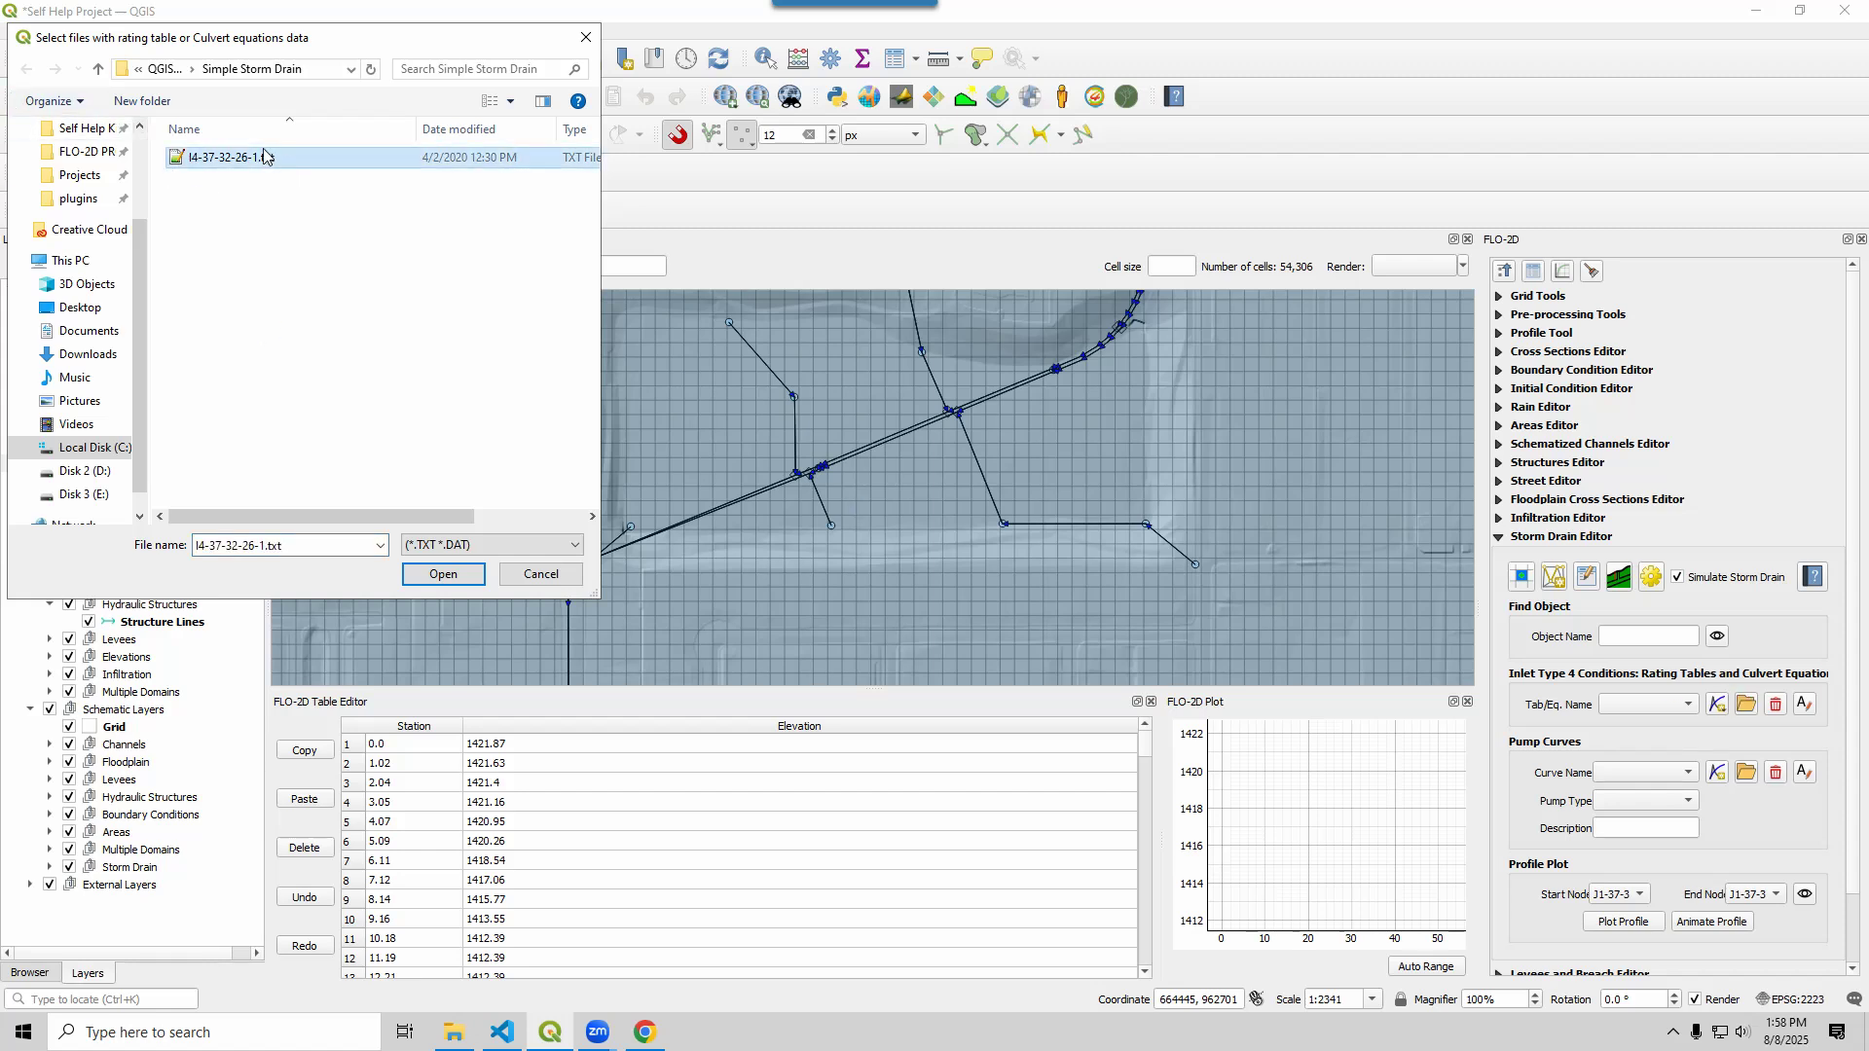
{"action": "left_click", "coordinate": [443, 573]}
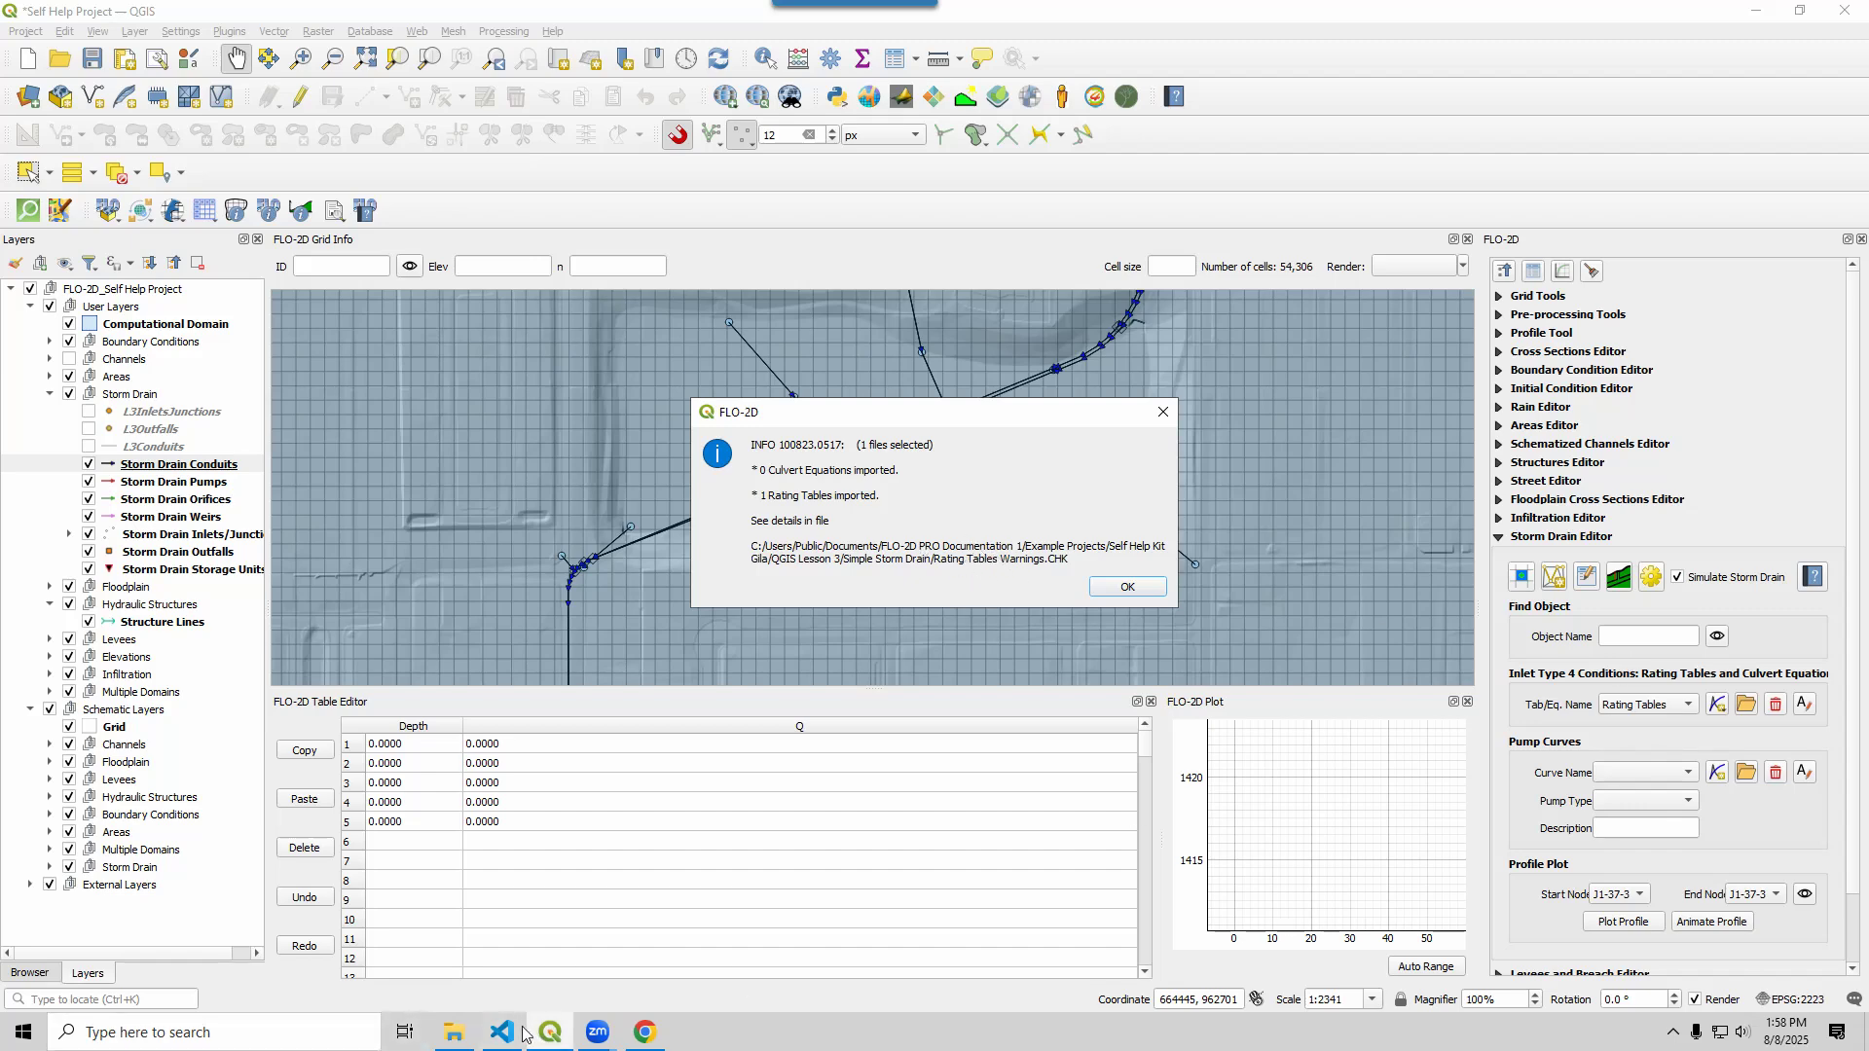
Check Rating Tables Warnings.CHK for the imported table and its assigned inlet, then close it
{"action": "left_click", "coordinate": [453, 1032]}
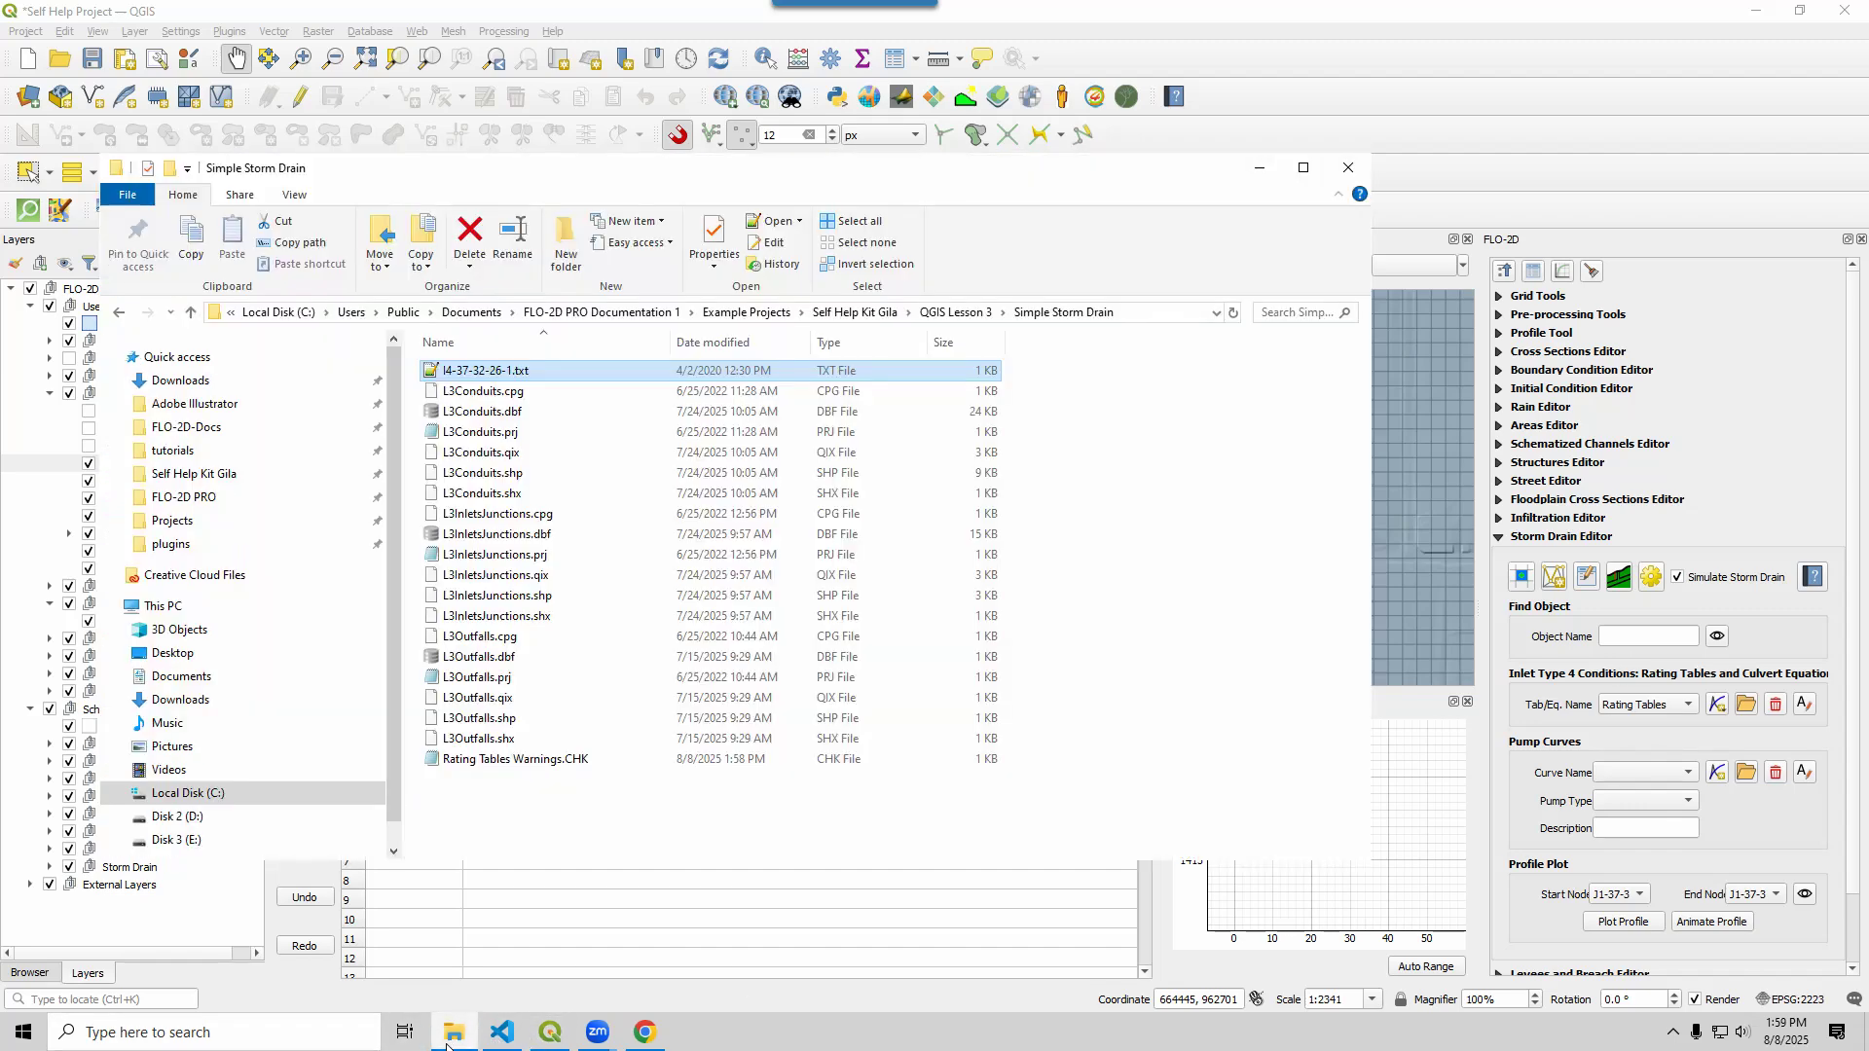
{"action": "double_click", "coordinate": [518, 759]}
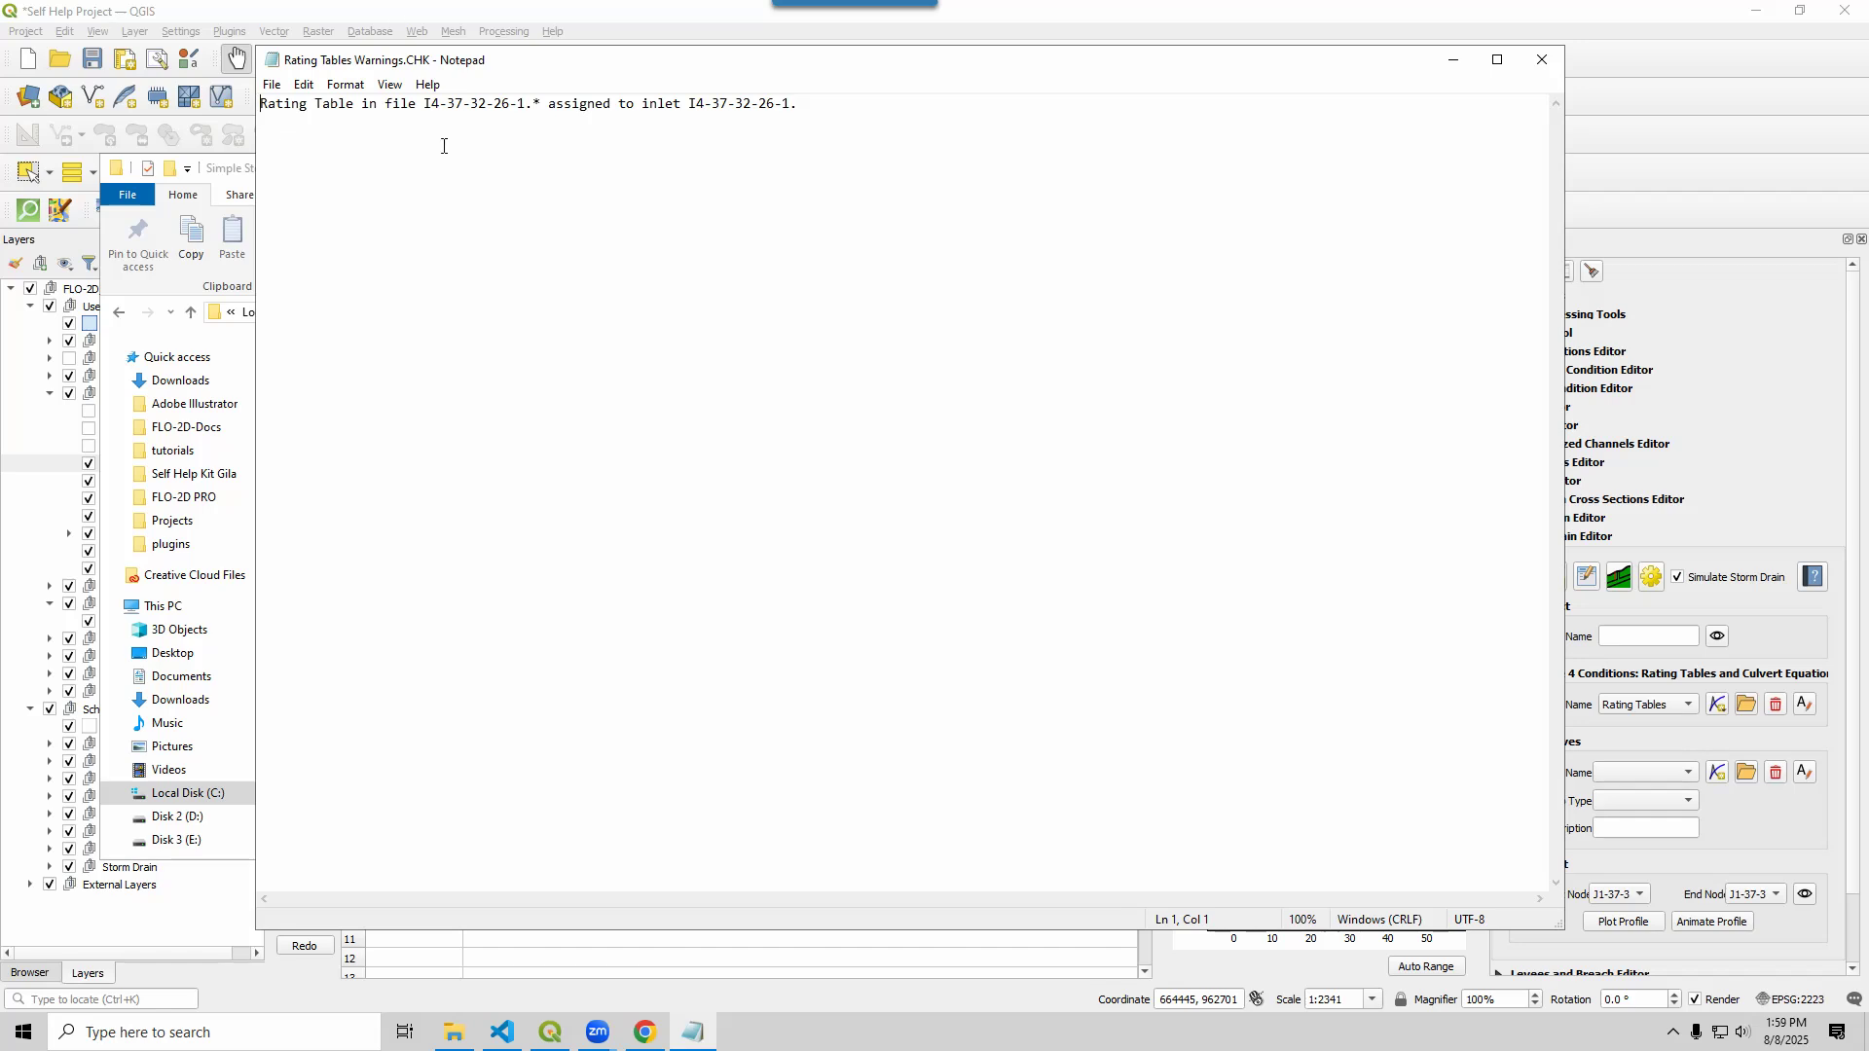
{"action": "left_click_drag", "start_coordinate": [428, 101], "coordinate": [522, 98]}
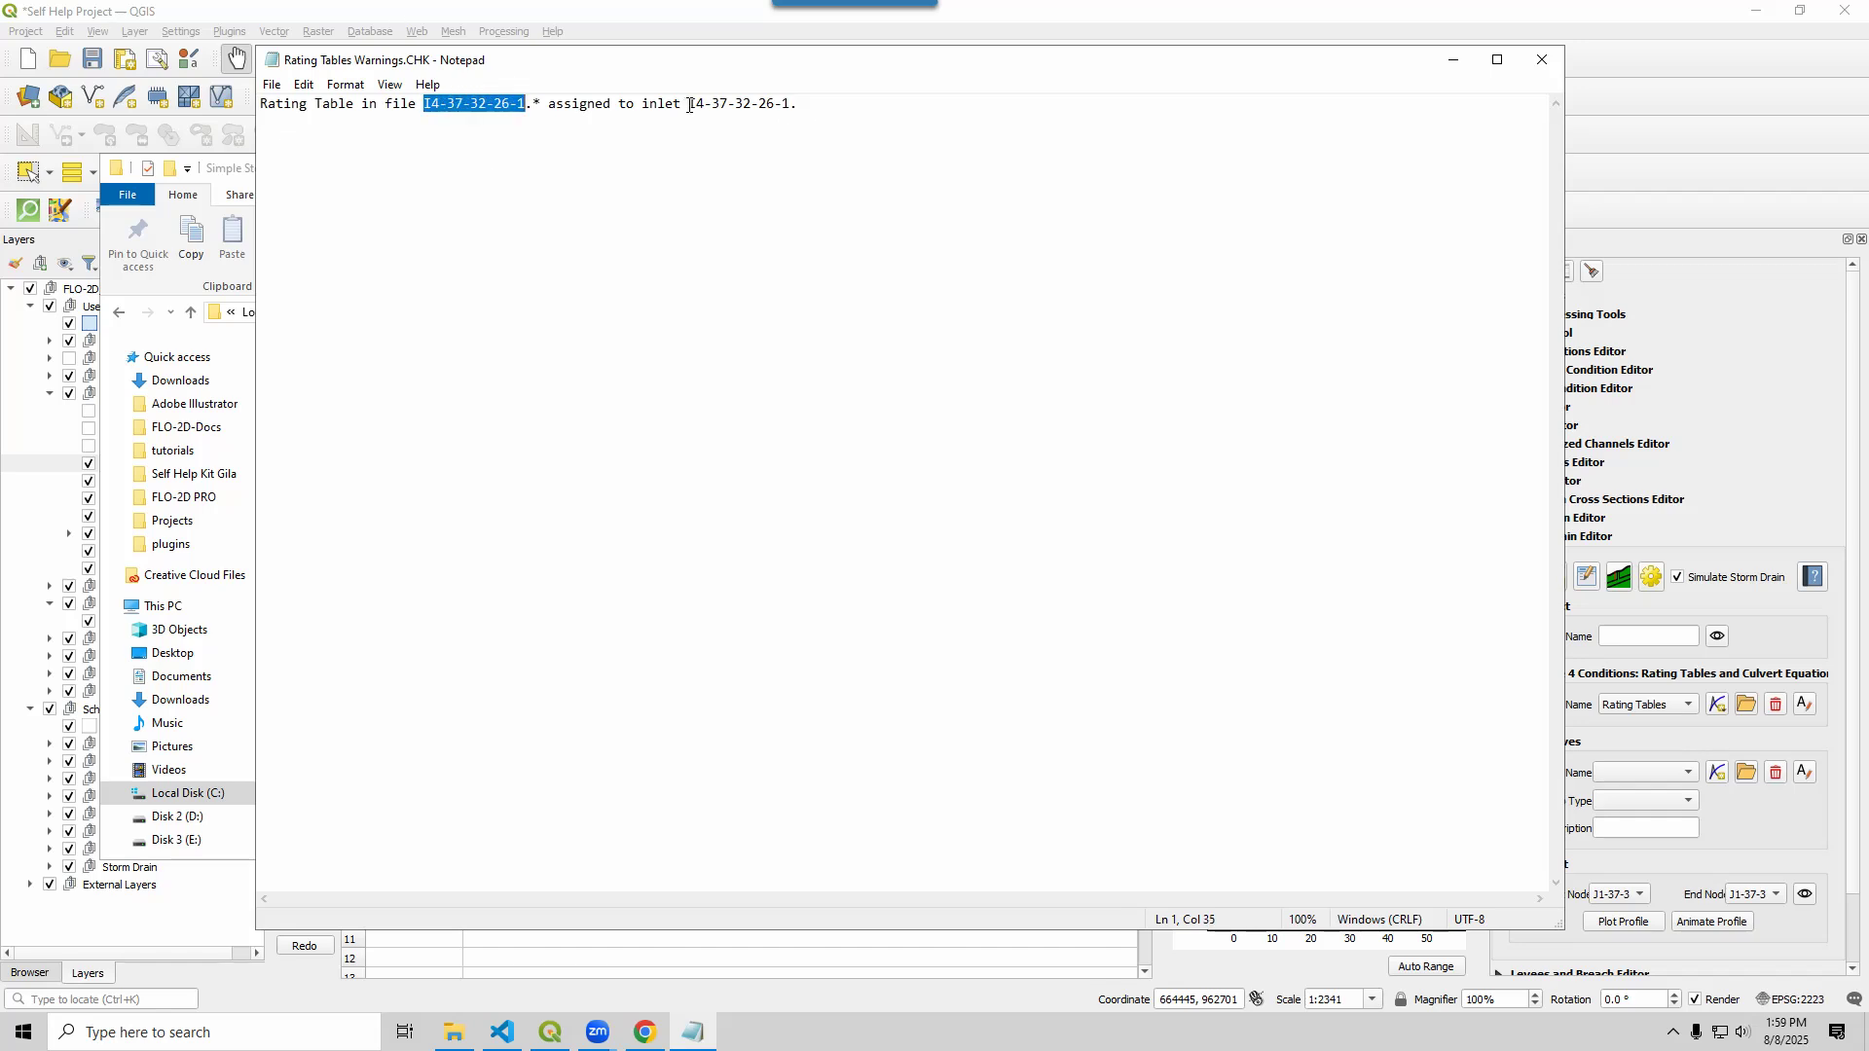
{"action": "left_click_drag", "start_coordinate": [691, 104], "coordinate": [822, 107]}
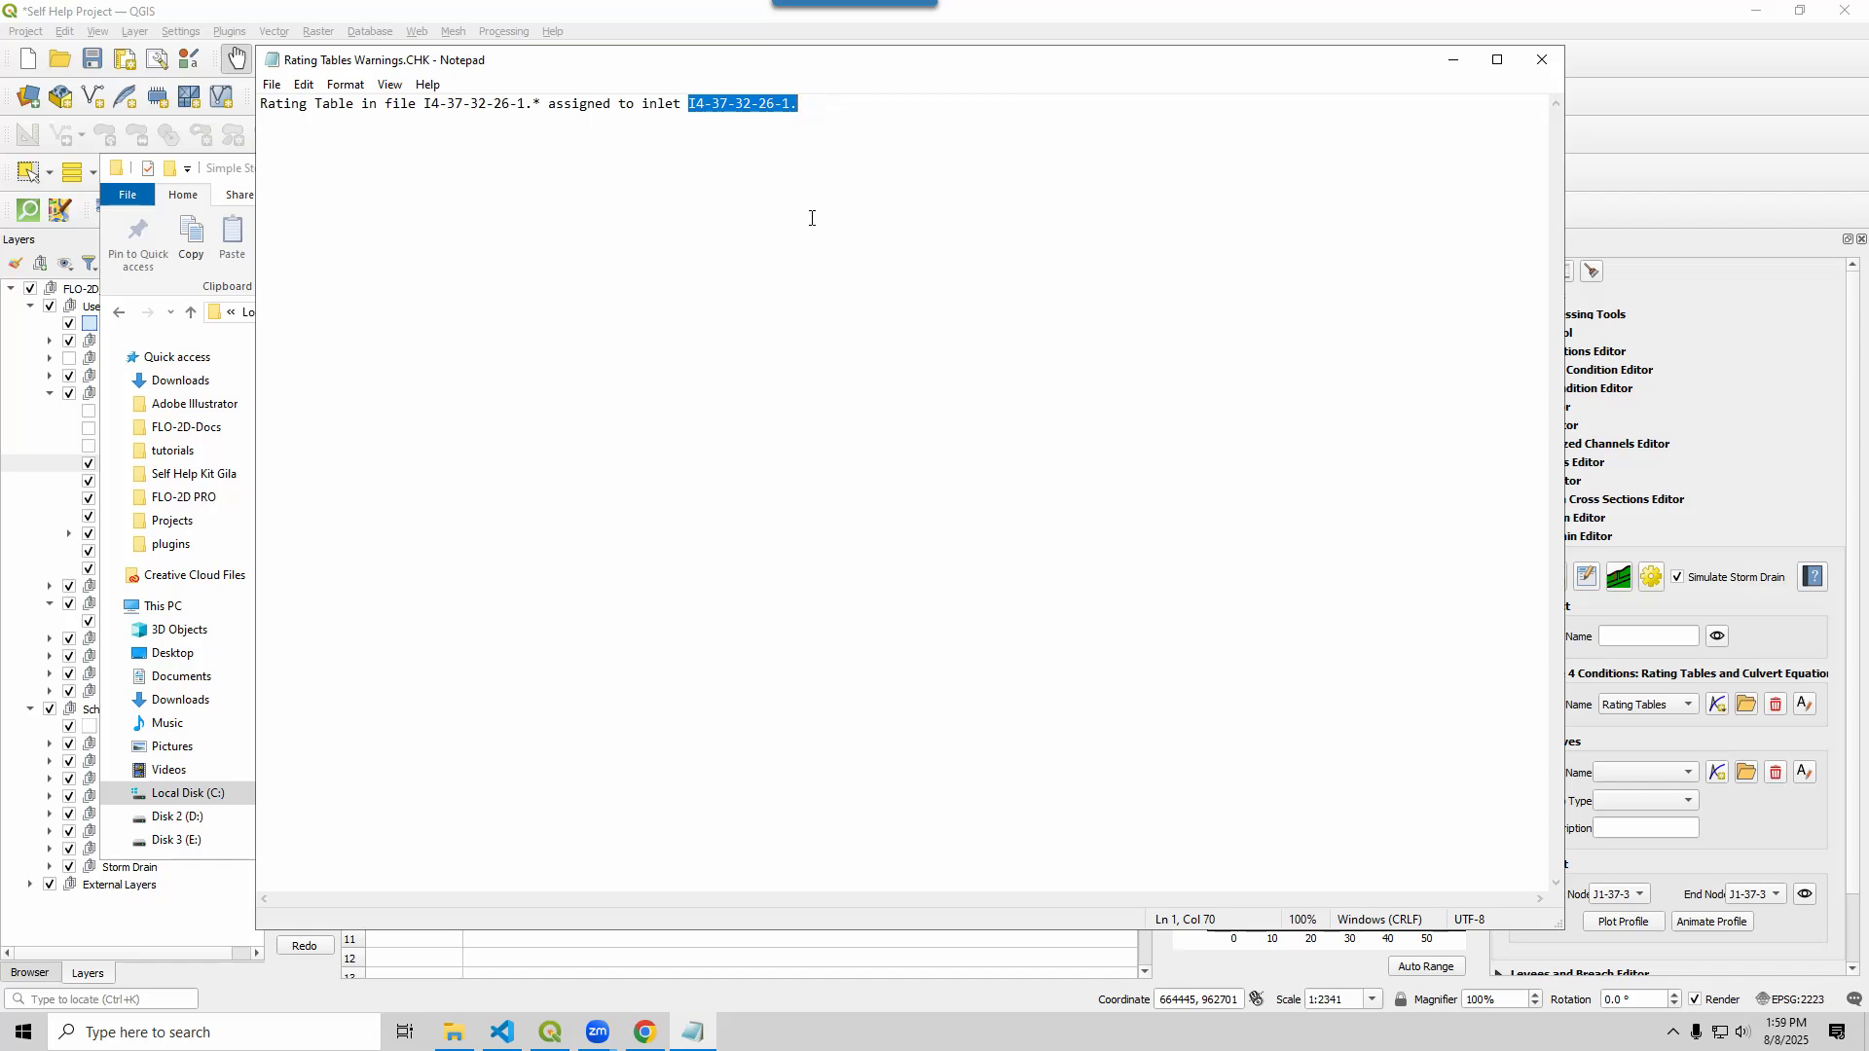
{"action": "left_click", "coordinate": [1540, 56]}
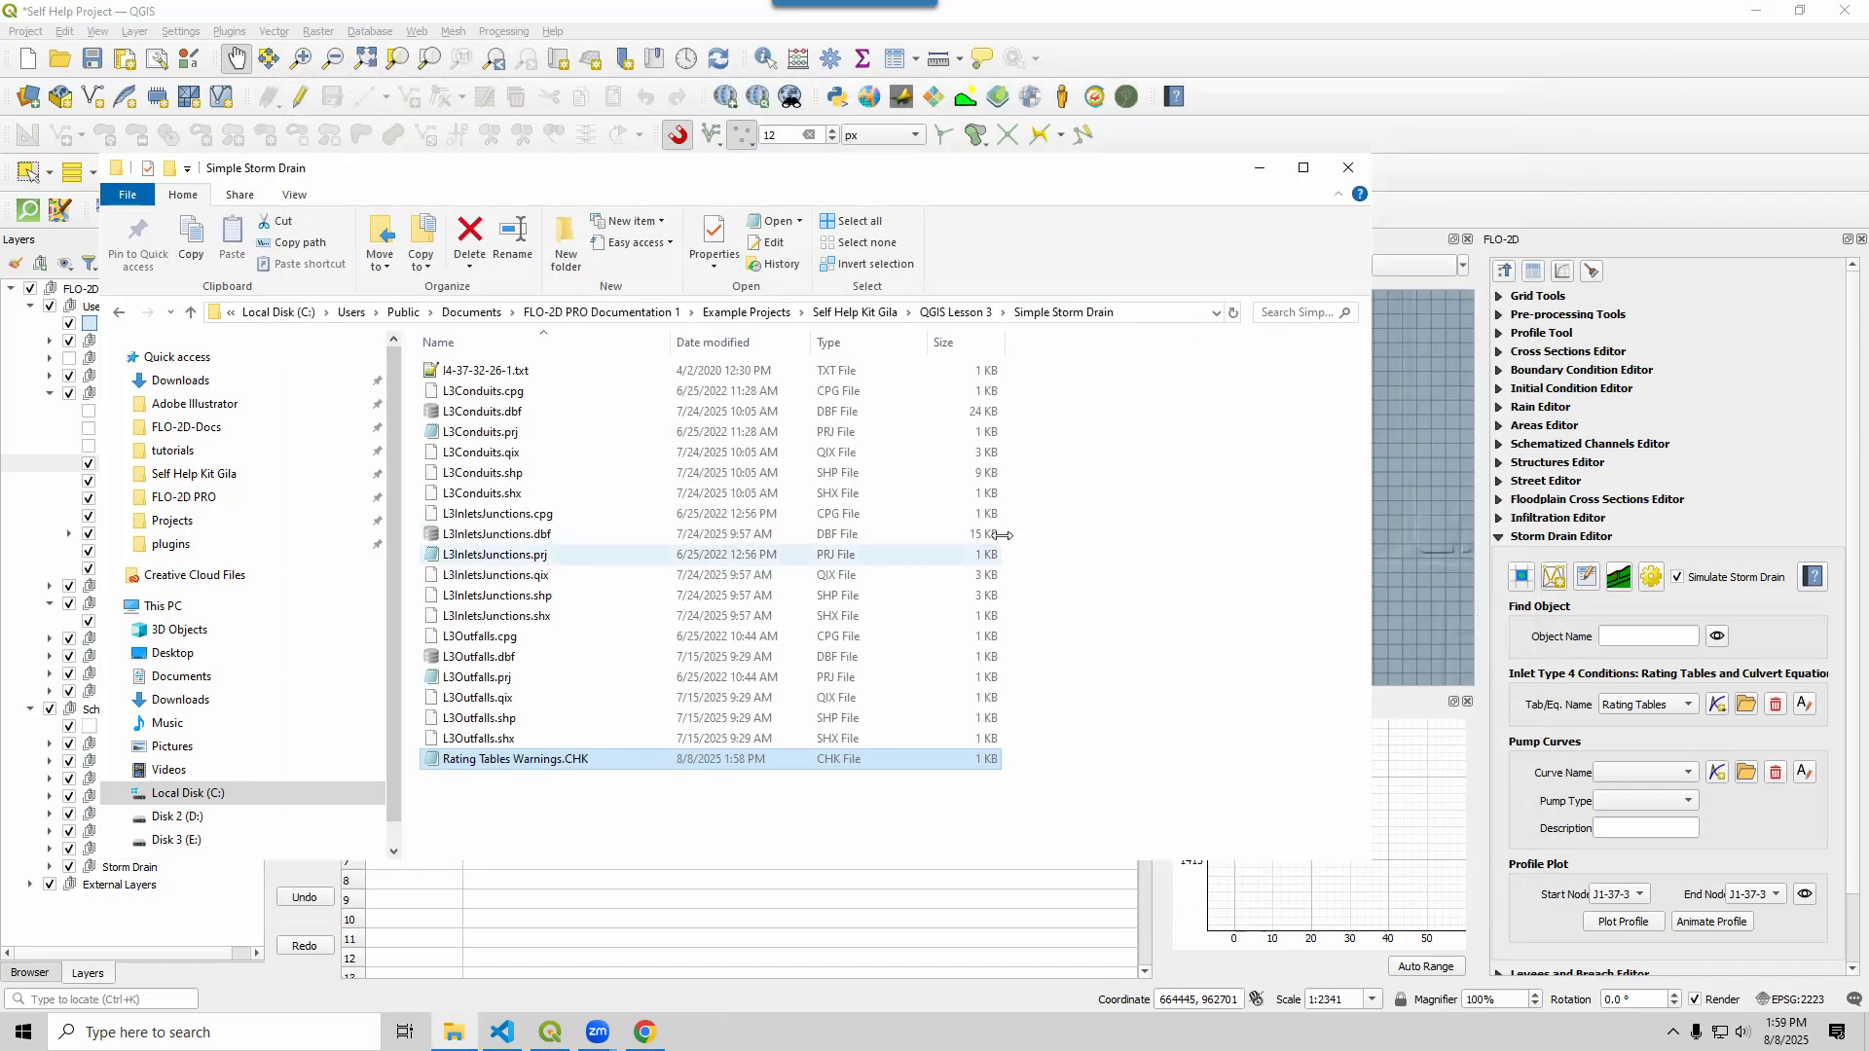
{"action": "left_click", "coordinate": [1257, 171]}
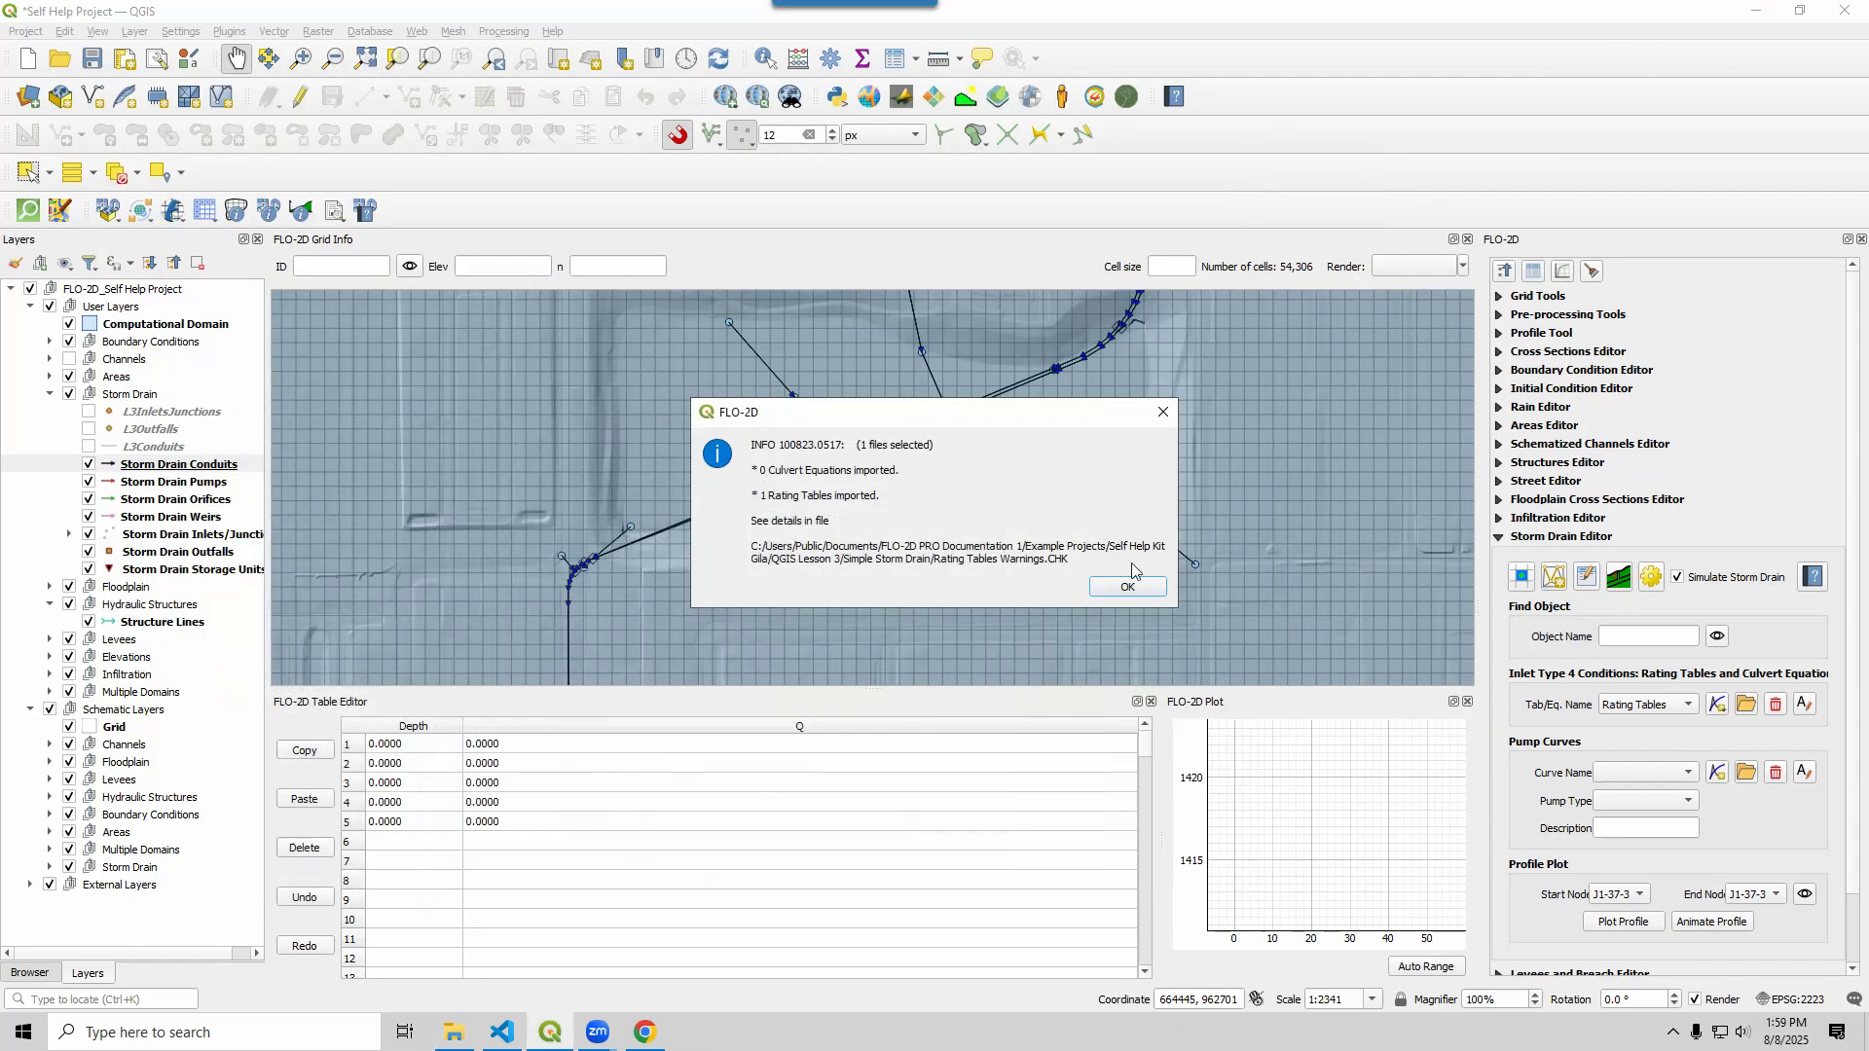
Dismiss the import summary and schematize the storm drain network onto the FLO-2D grid
{"action": "left_click", "coordinate": [1127, 586]}
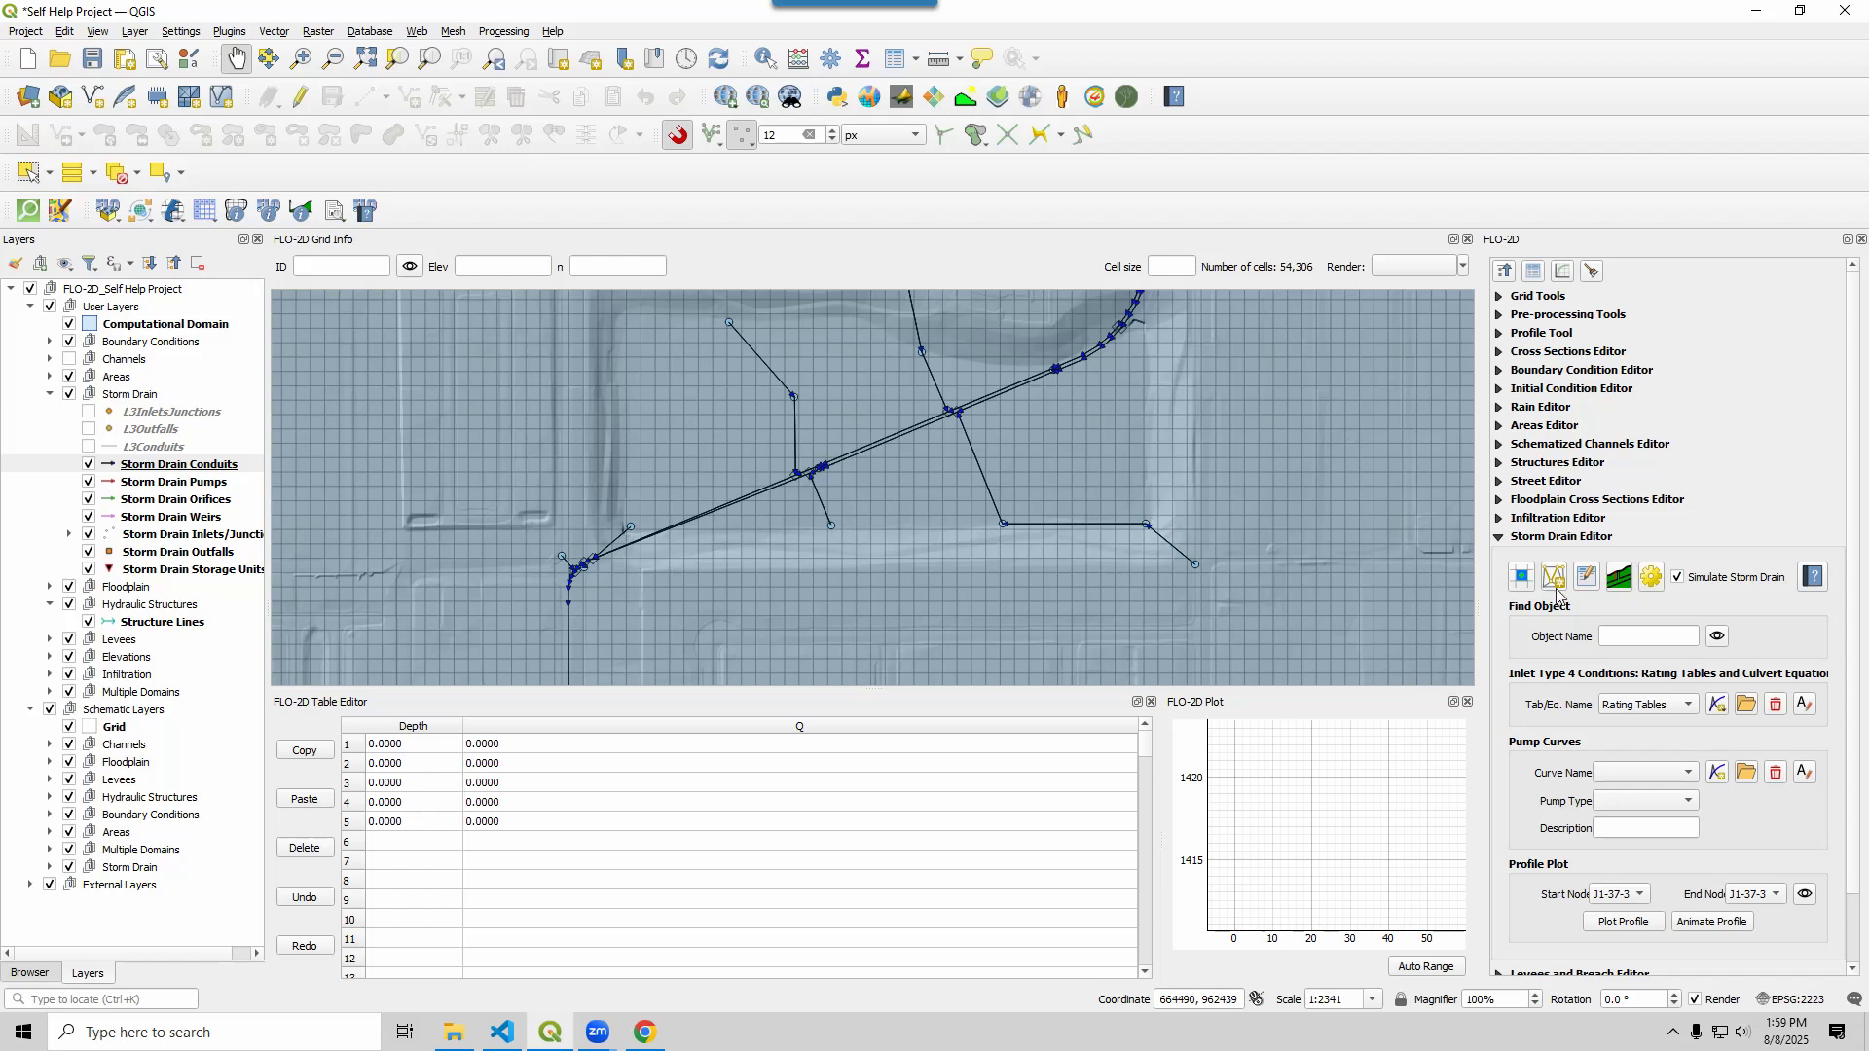
{"action": "left_click", "coordinate": [1521, 578]}
{"action": "left_click", "coordinate": [1442, 305]}
{"action": "scroll", "coordinate": [550, 559], "scroll_direction": "up", "scroll_amount": 2}
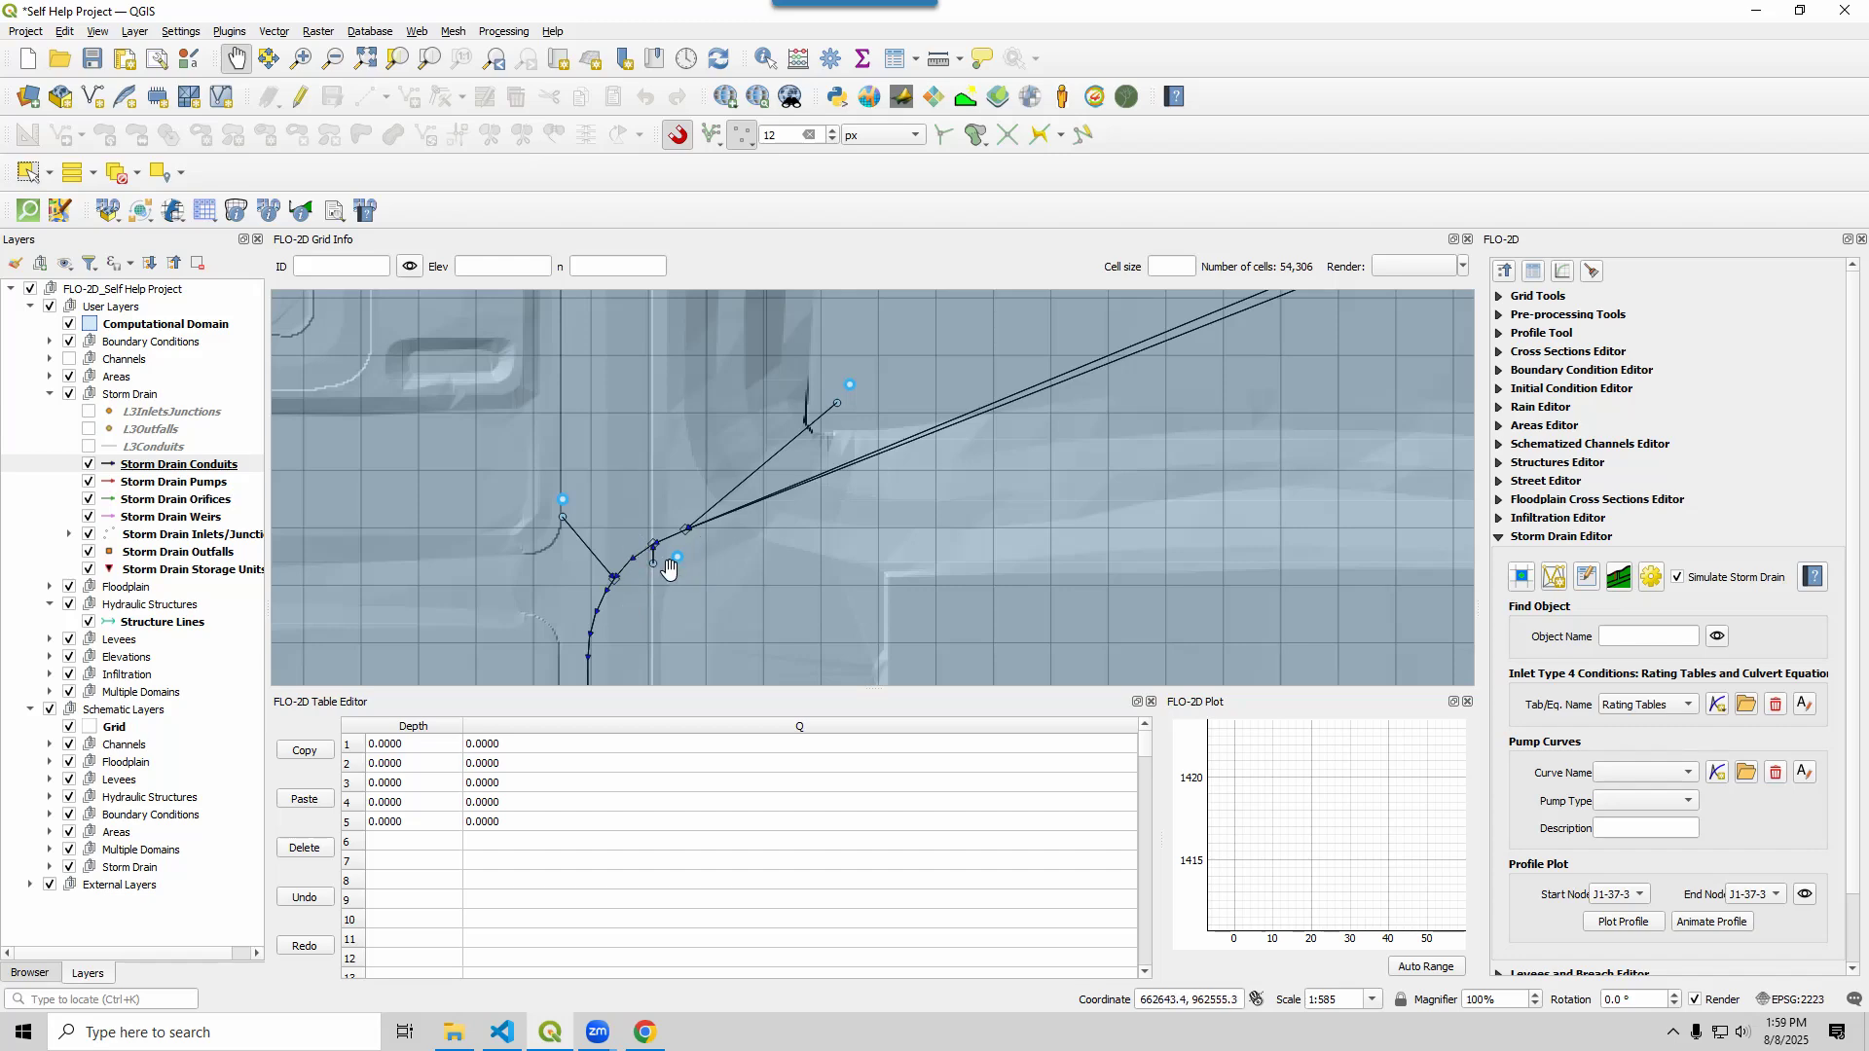
Pan and zoom the map to center the outfall where the storm drain pipe meets the channel
{"action": "scroll", "coordinate": [652, 584], "scroll_direction": "down", "scroll_amount": 2}
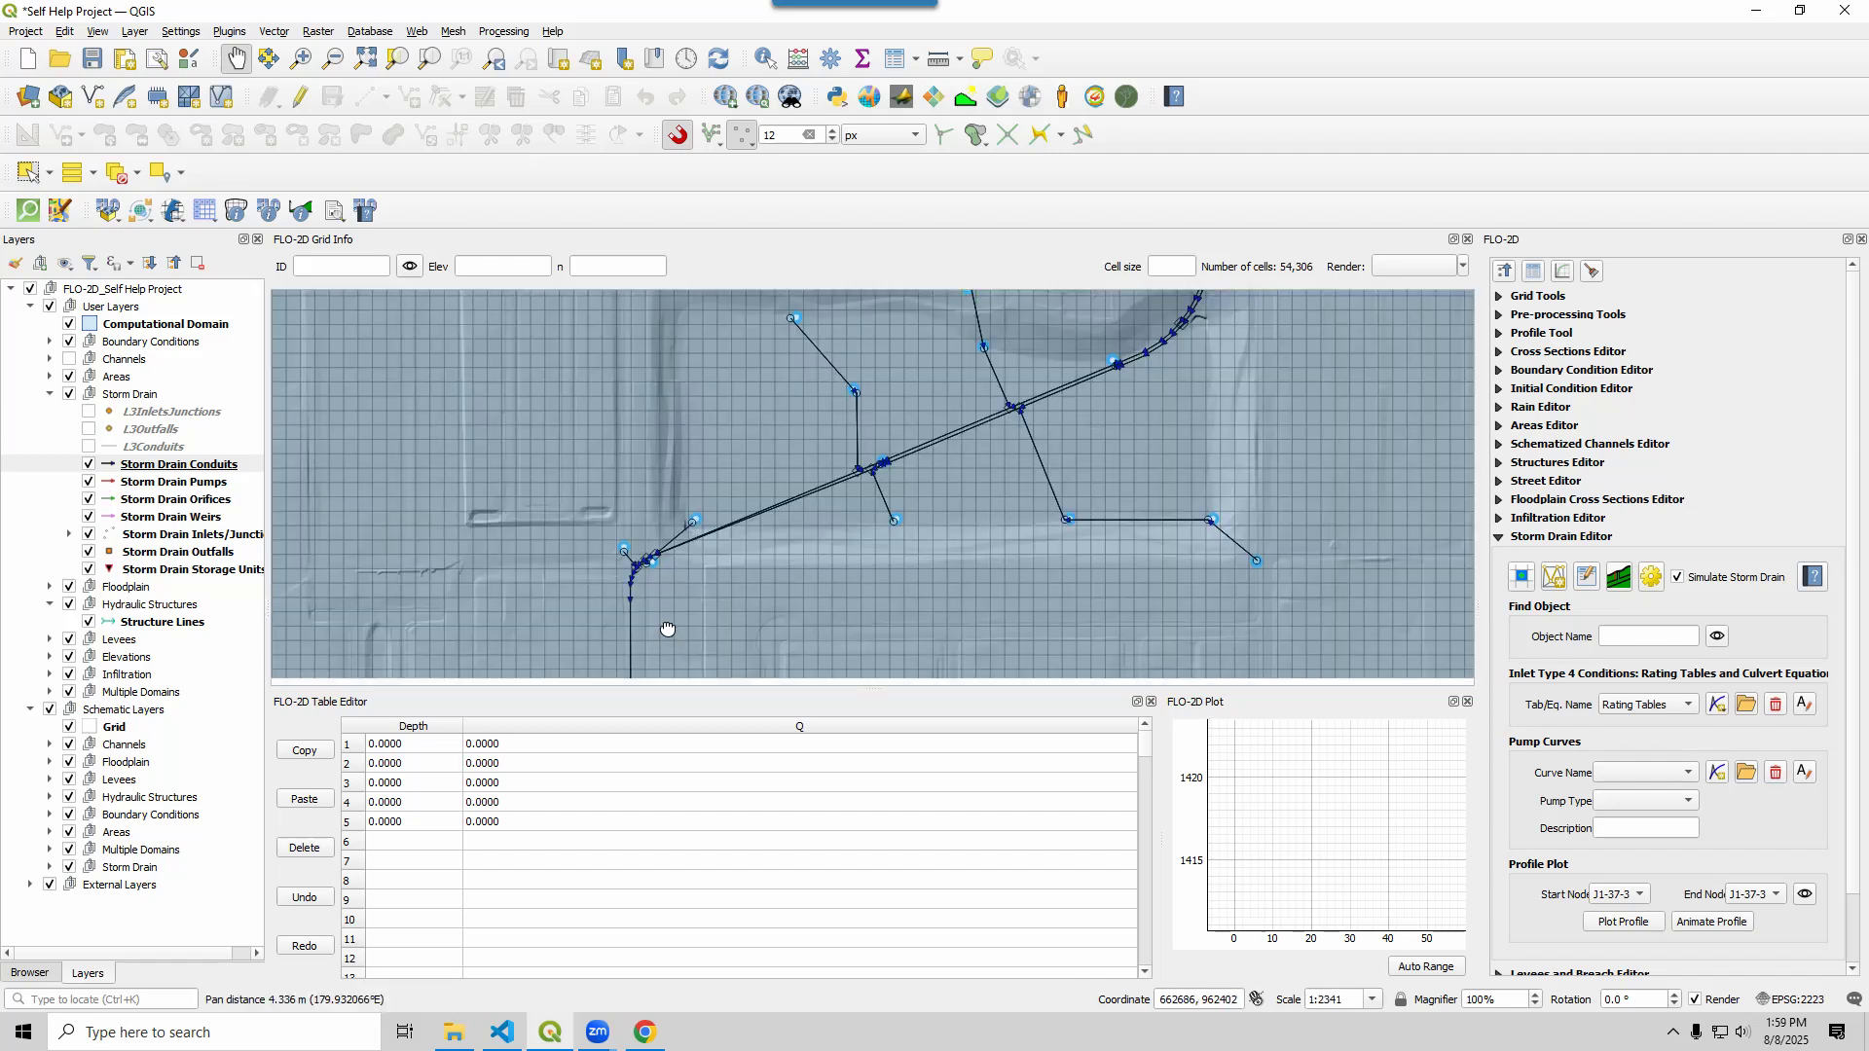
{"action": "left_click_drag", "start_coordinate": [663, 633], "coordinate": [668, 247]}
{"action": "scroll", "coordinate": [678, 563], "scroll_direction": "down", "scroll_amount": 2}
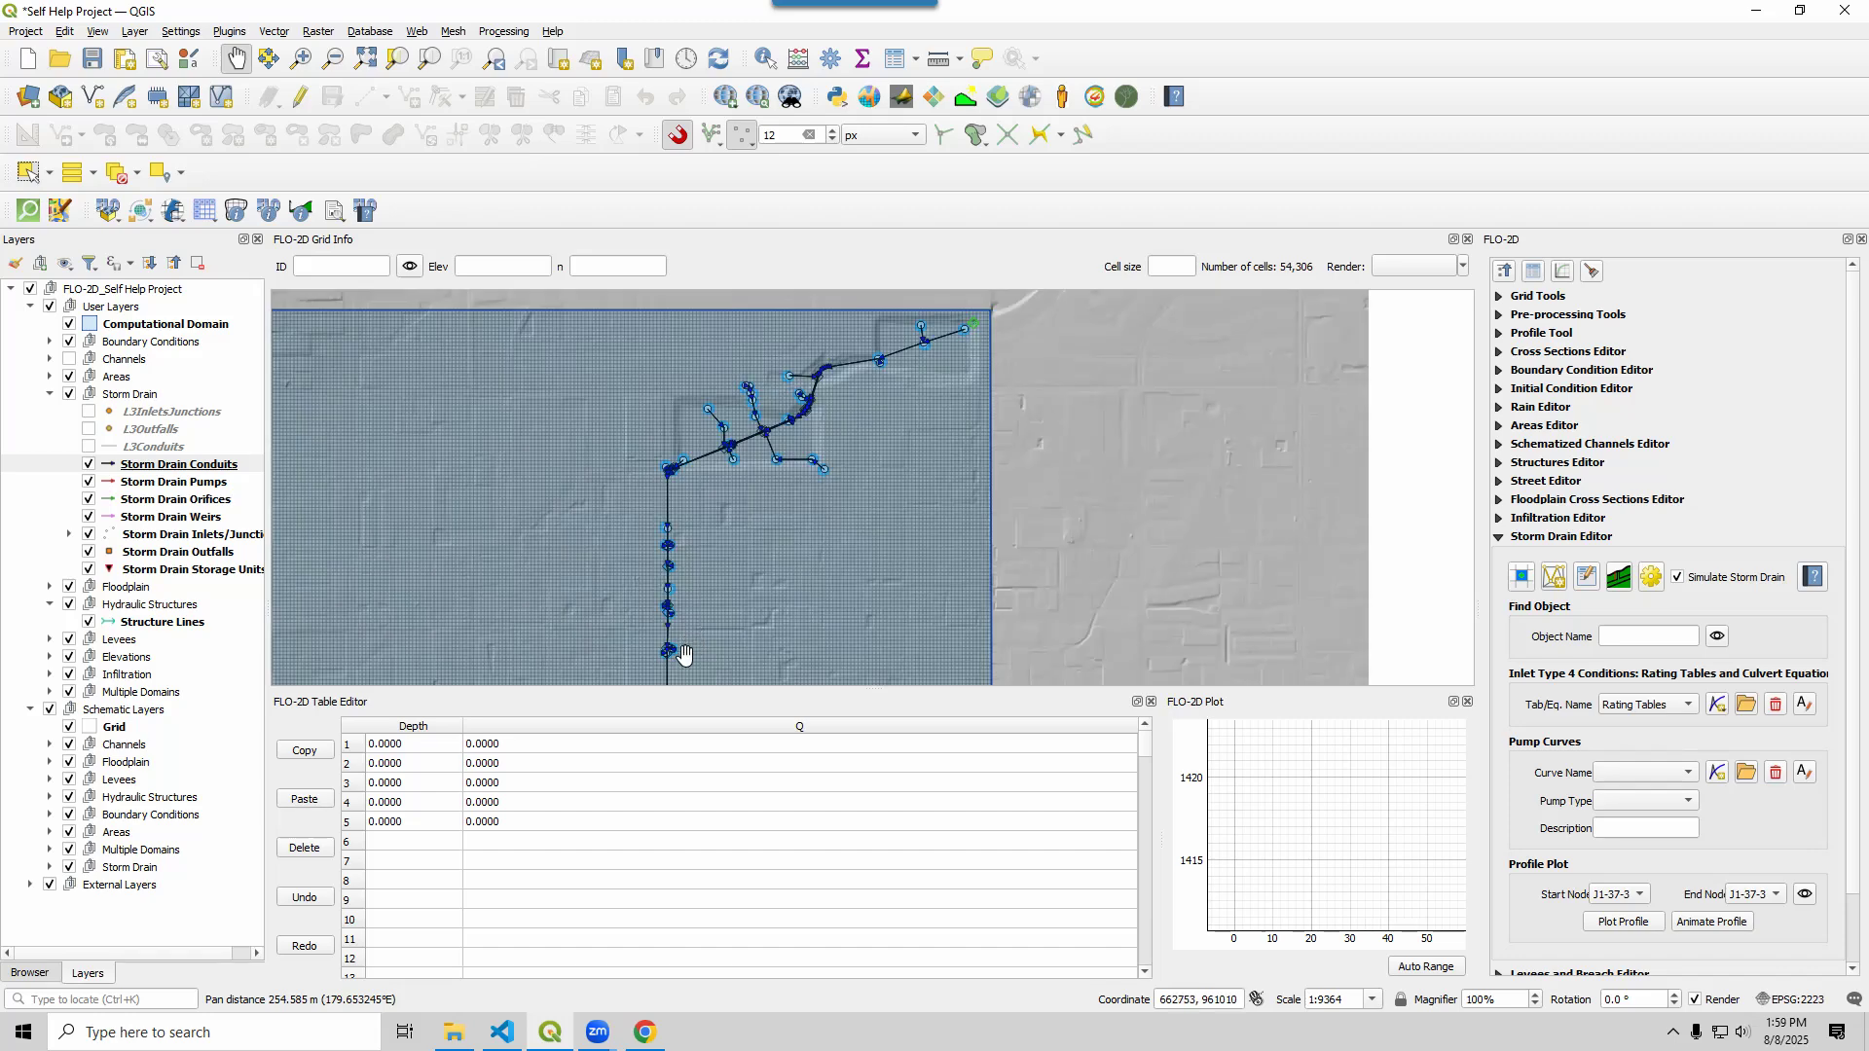
{"action": "left_click_drag", "start_coordinate": [686, 651], "coordinate": [697, 284]}
{"action": "left_click_drag", "start_coordinate": [652, 621], "coordinate": [689, 367]}
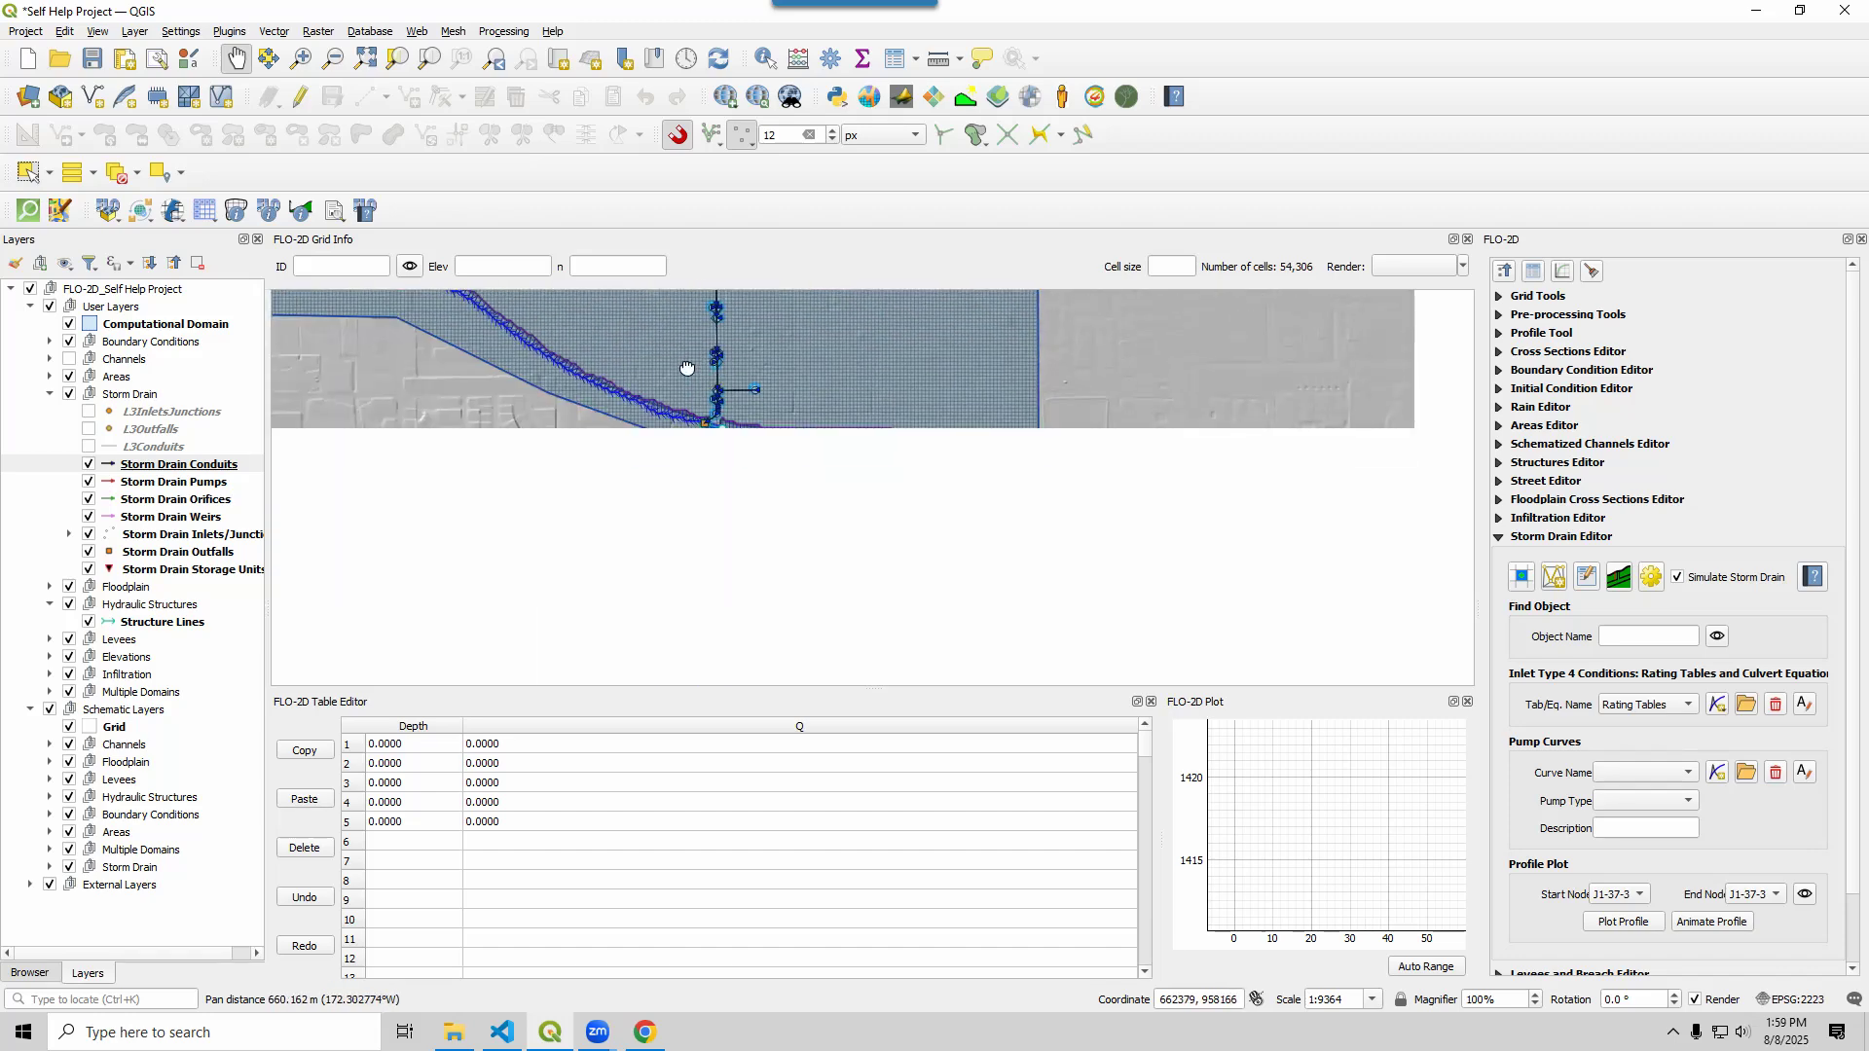
{"action": "scroll", "coordinate": [695, 449], "scroll_direction": "up", "scroll_amount": 1}
{"action": "scroll", "coordinate": [694, 446], "scroll_direction": "up", "scroll_amount": 2}
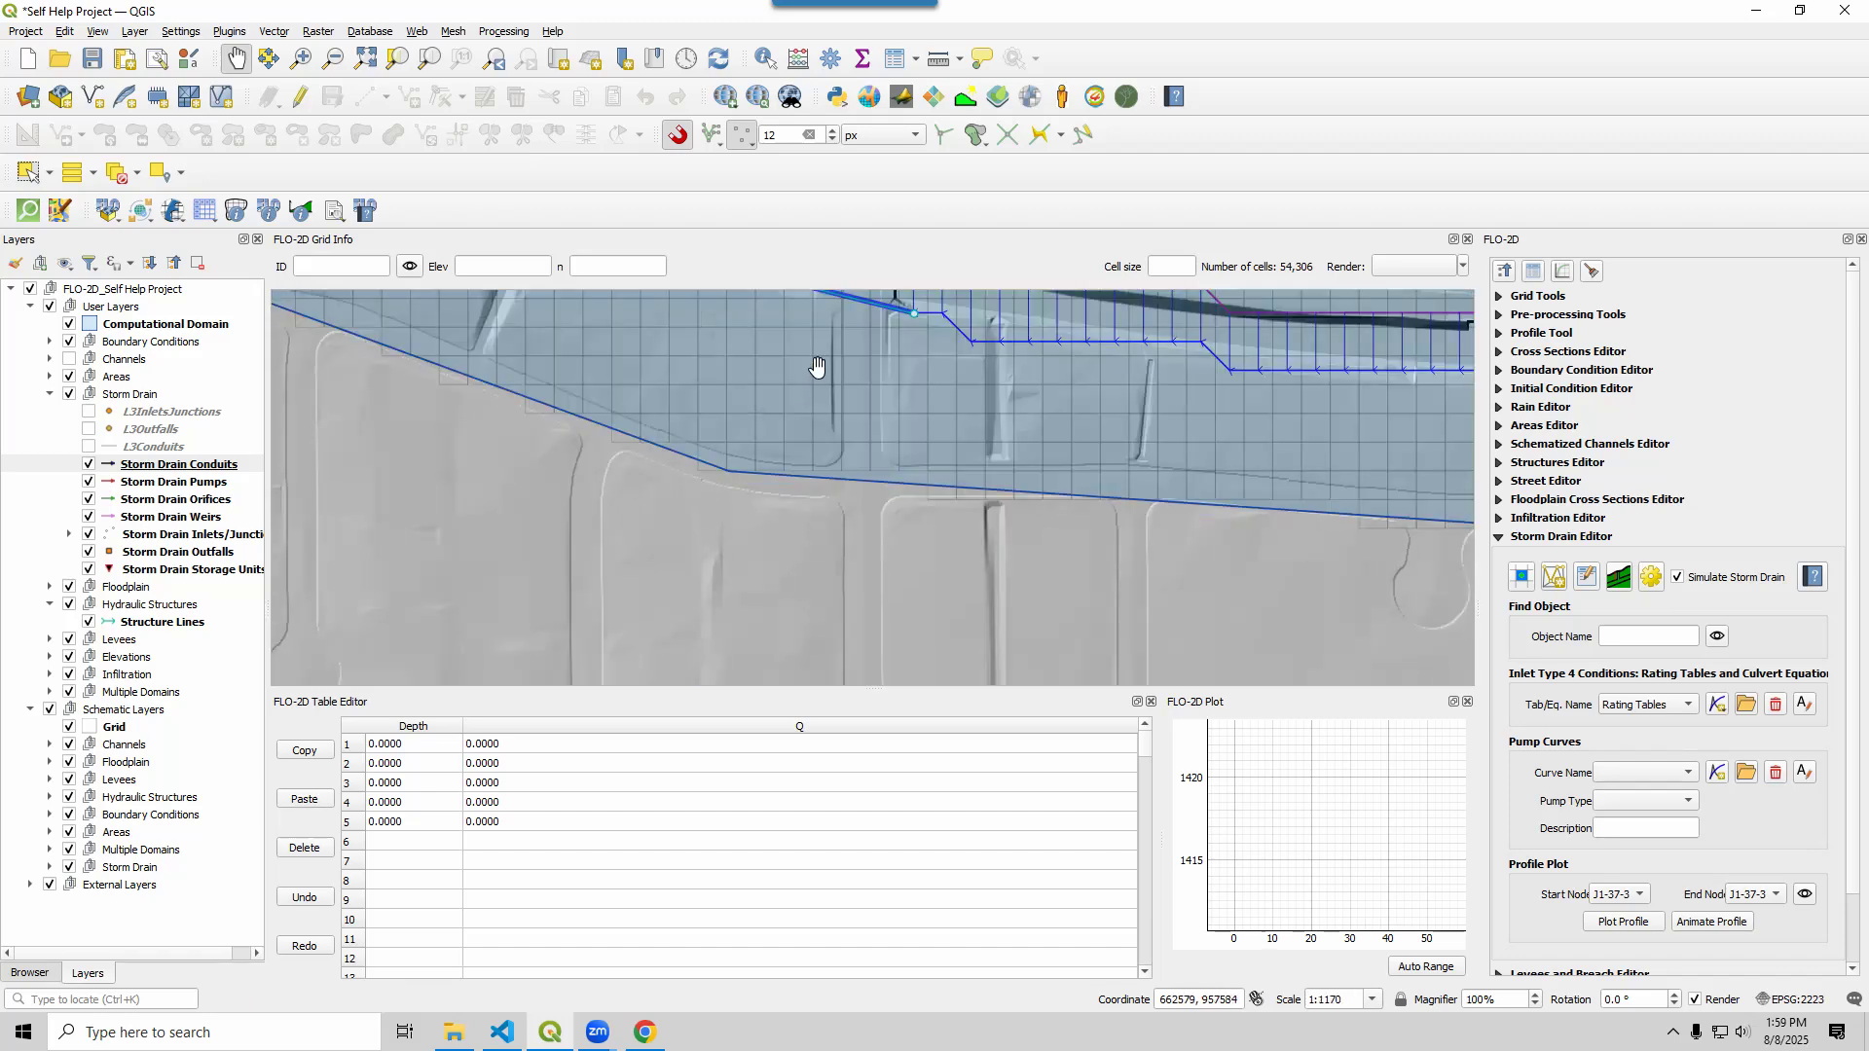
{"action": "left_click_drag", "start_coordinate": [816, 369], "coordinate": [729, 666]}
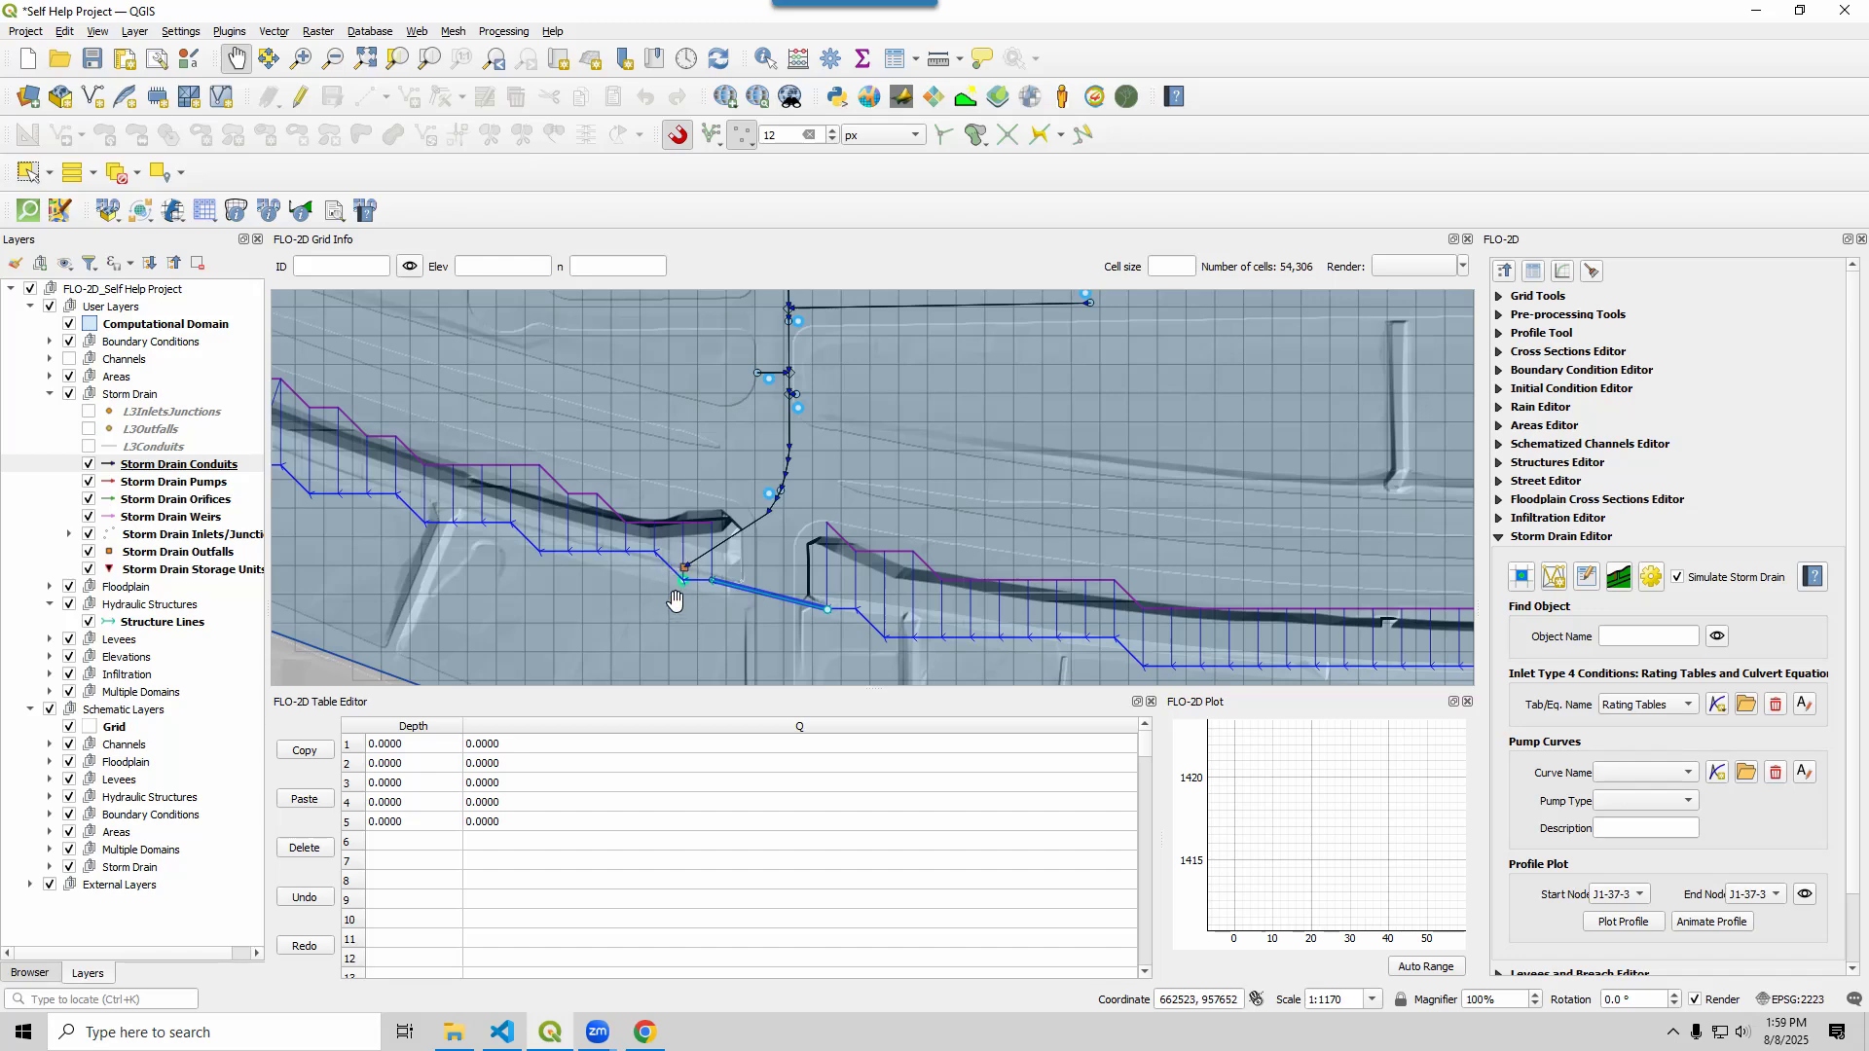
{"action": "scroll", "coordinate": [678, 600], "scroll_direction": "up", "scroll_amount": 1}
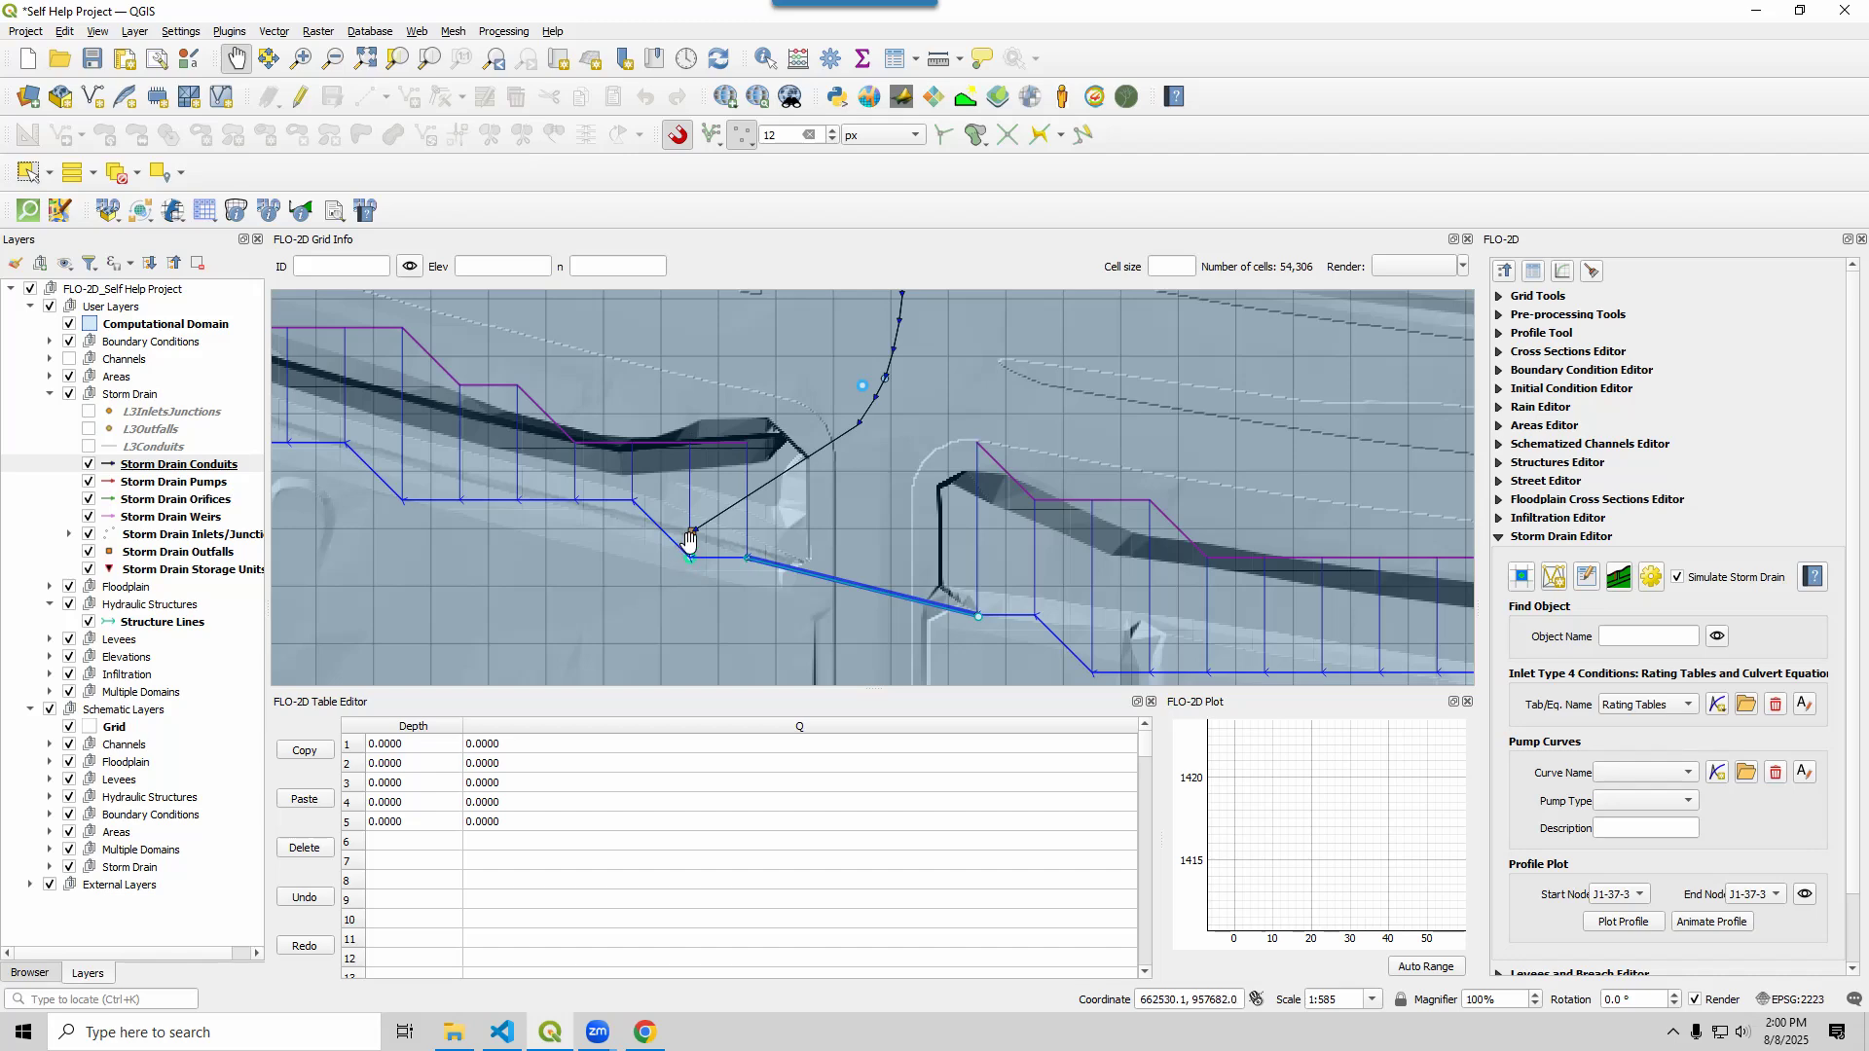
{"action": "scroll", "coordinate": [690, 538], "scroll_direction": "up", "scroll_amount": 1}
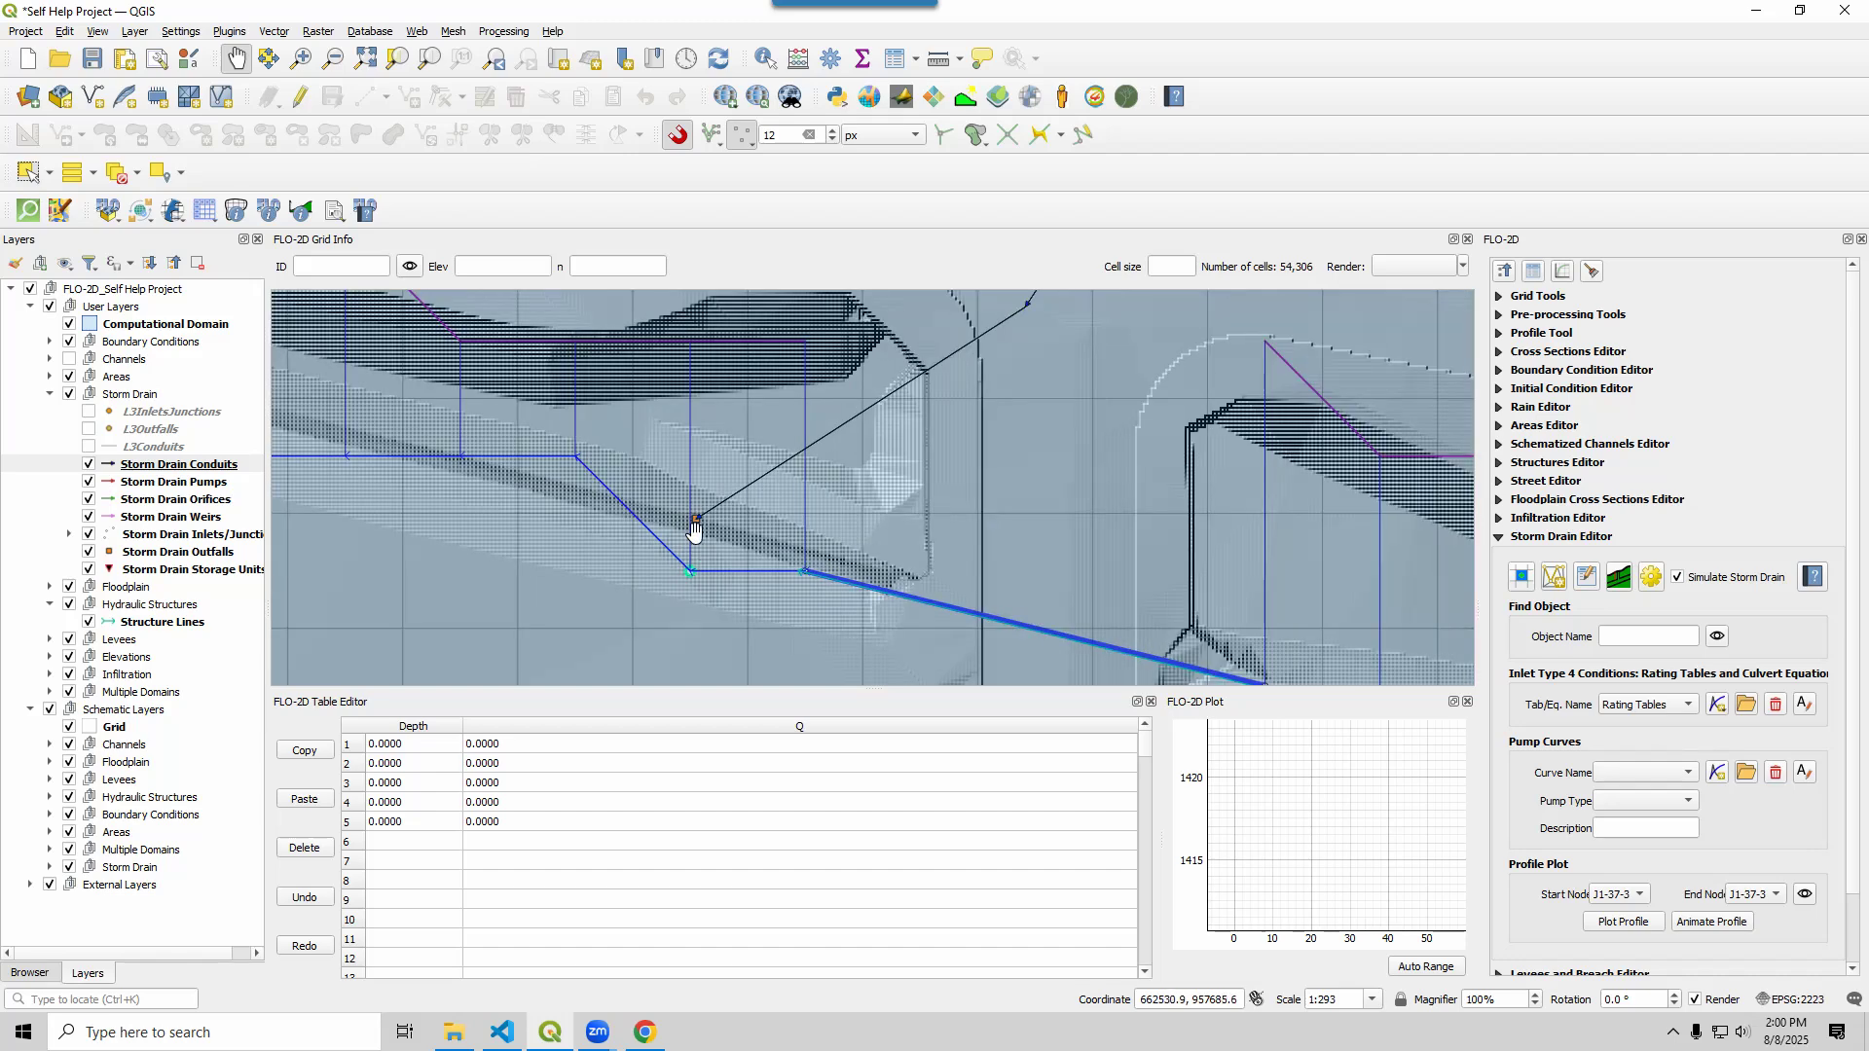
{"action": "scroll", "coordinate": [701, 613], "scroll_direction": "down", "scroll_amount": 1}
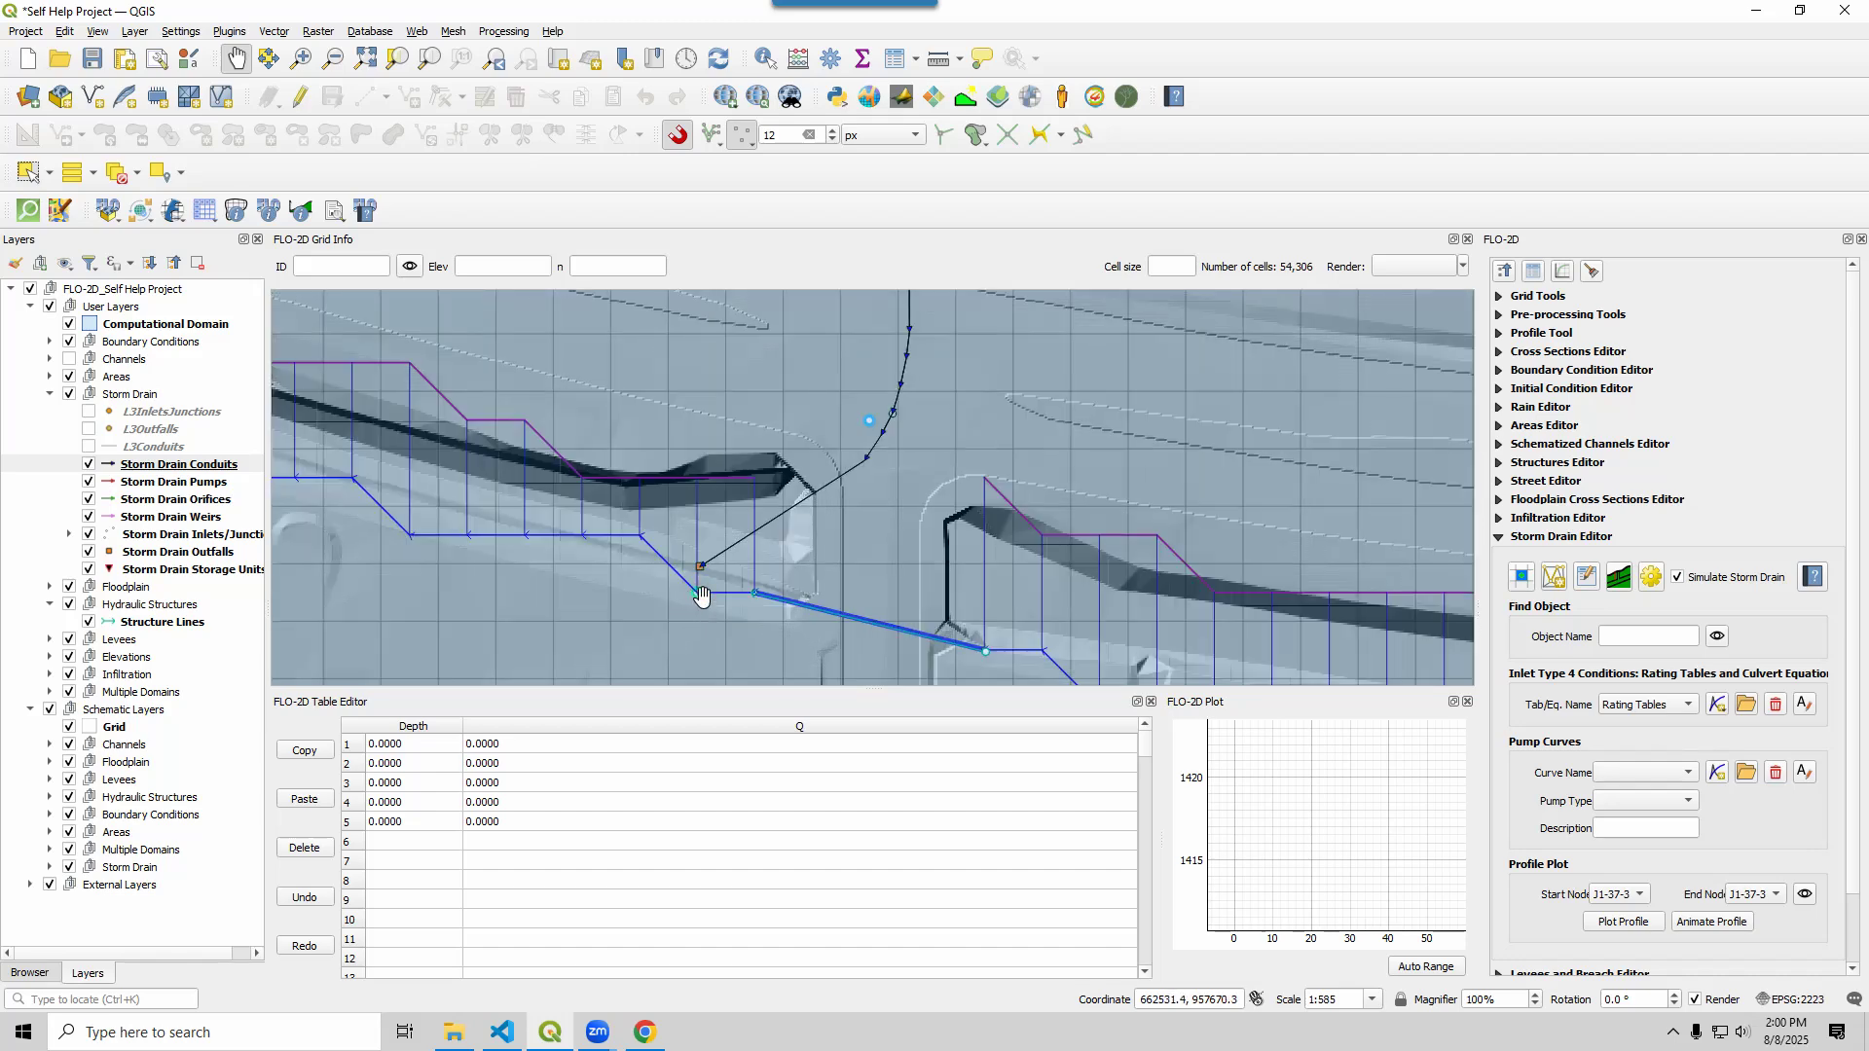
{"action": "left_click_drag", "start_coordinate": [698, 598], "coordinate": [713, 567]}
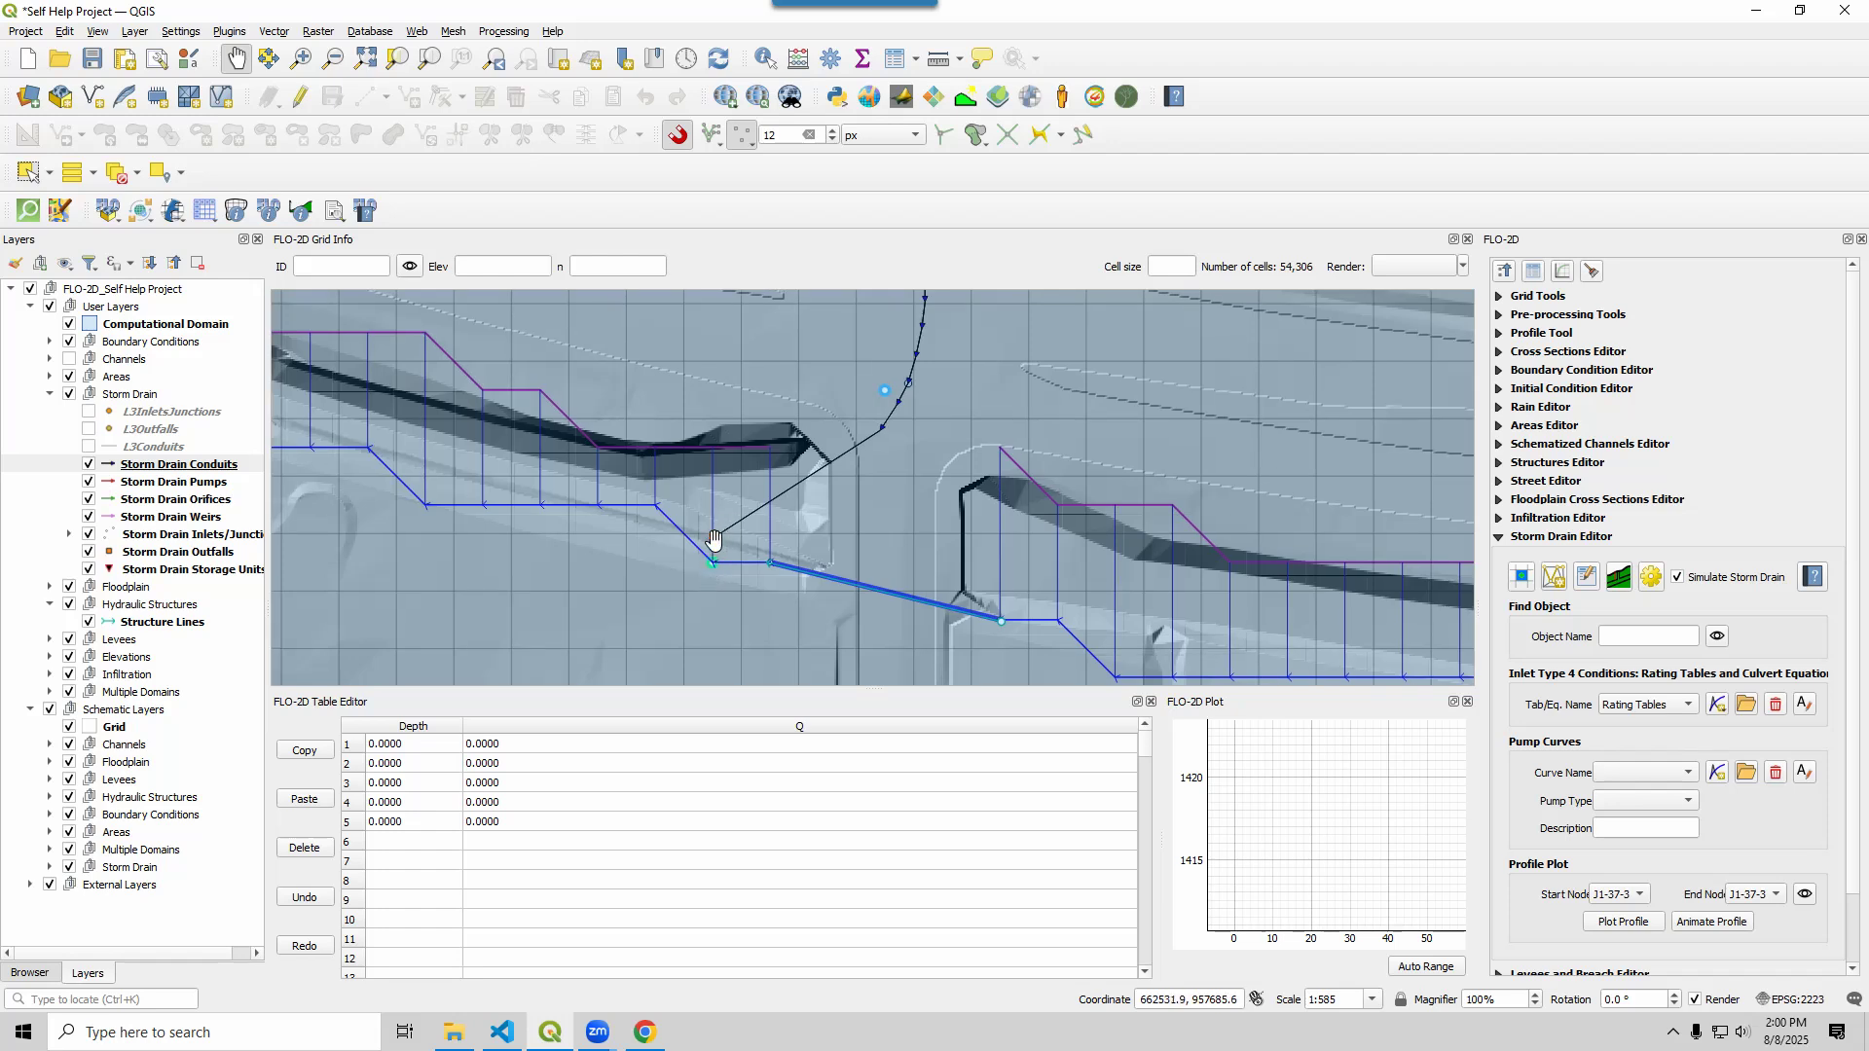
Start a Quick Run of FLO-2D Pro with QGIS Lesson 3 > Simple Storm Drain Run as export folder
{"action": "left_click", "coordinate": [1505, 270]}
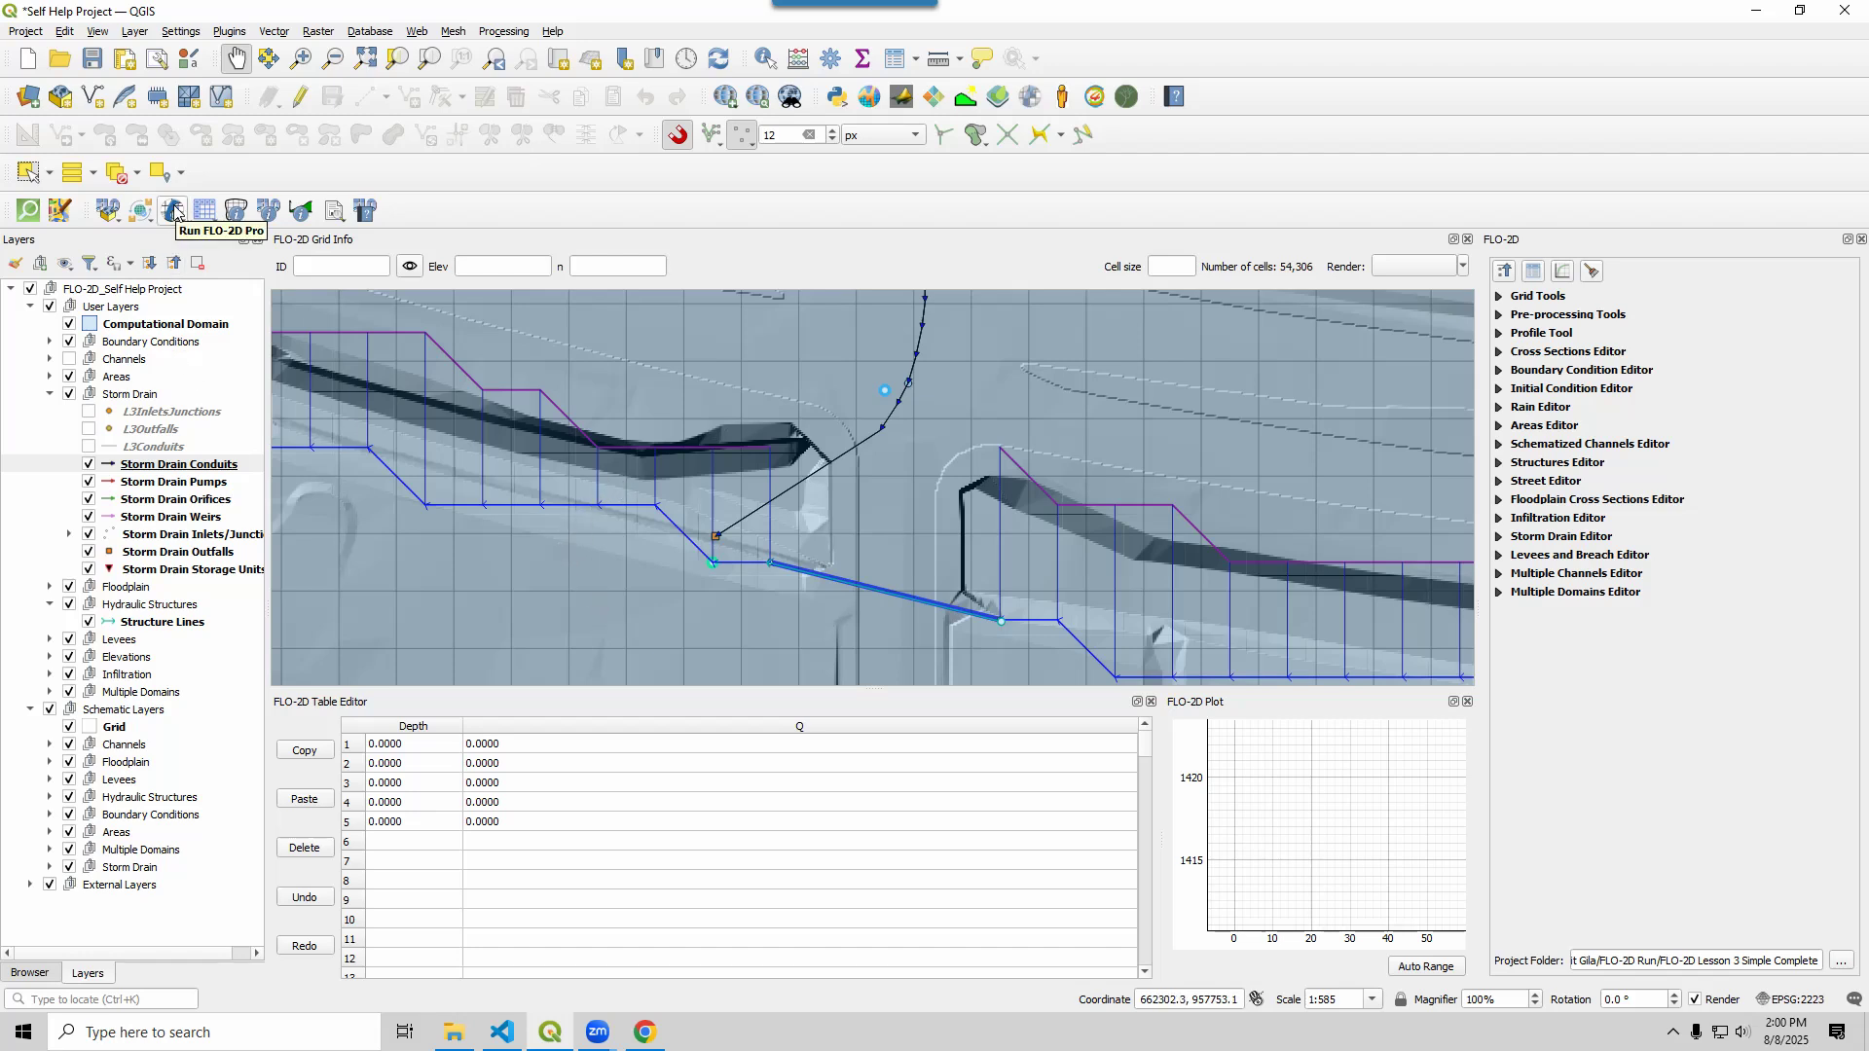
{"action": "left_click", "coordinate": [175, 212]}
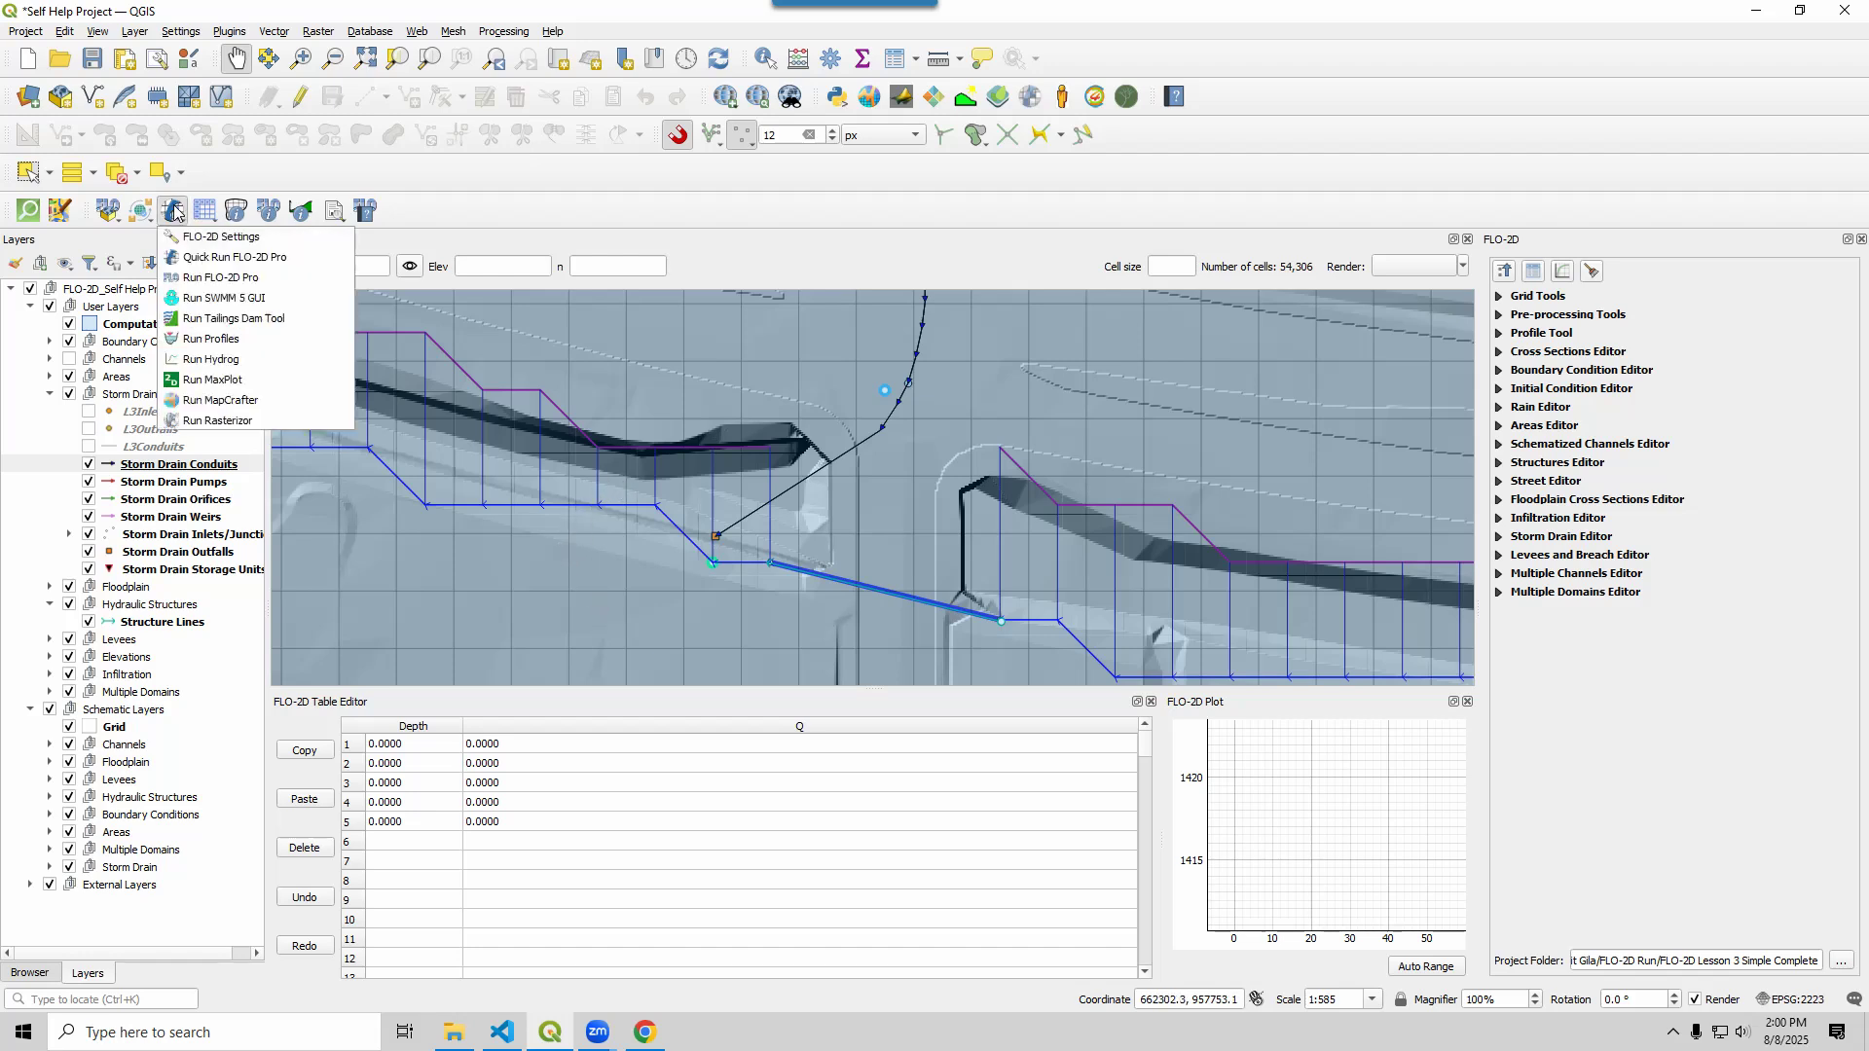
{"action": "left_click", "coordinate": [190, 257]}
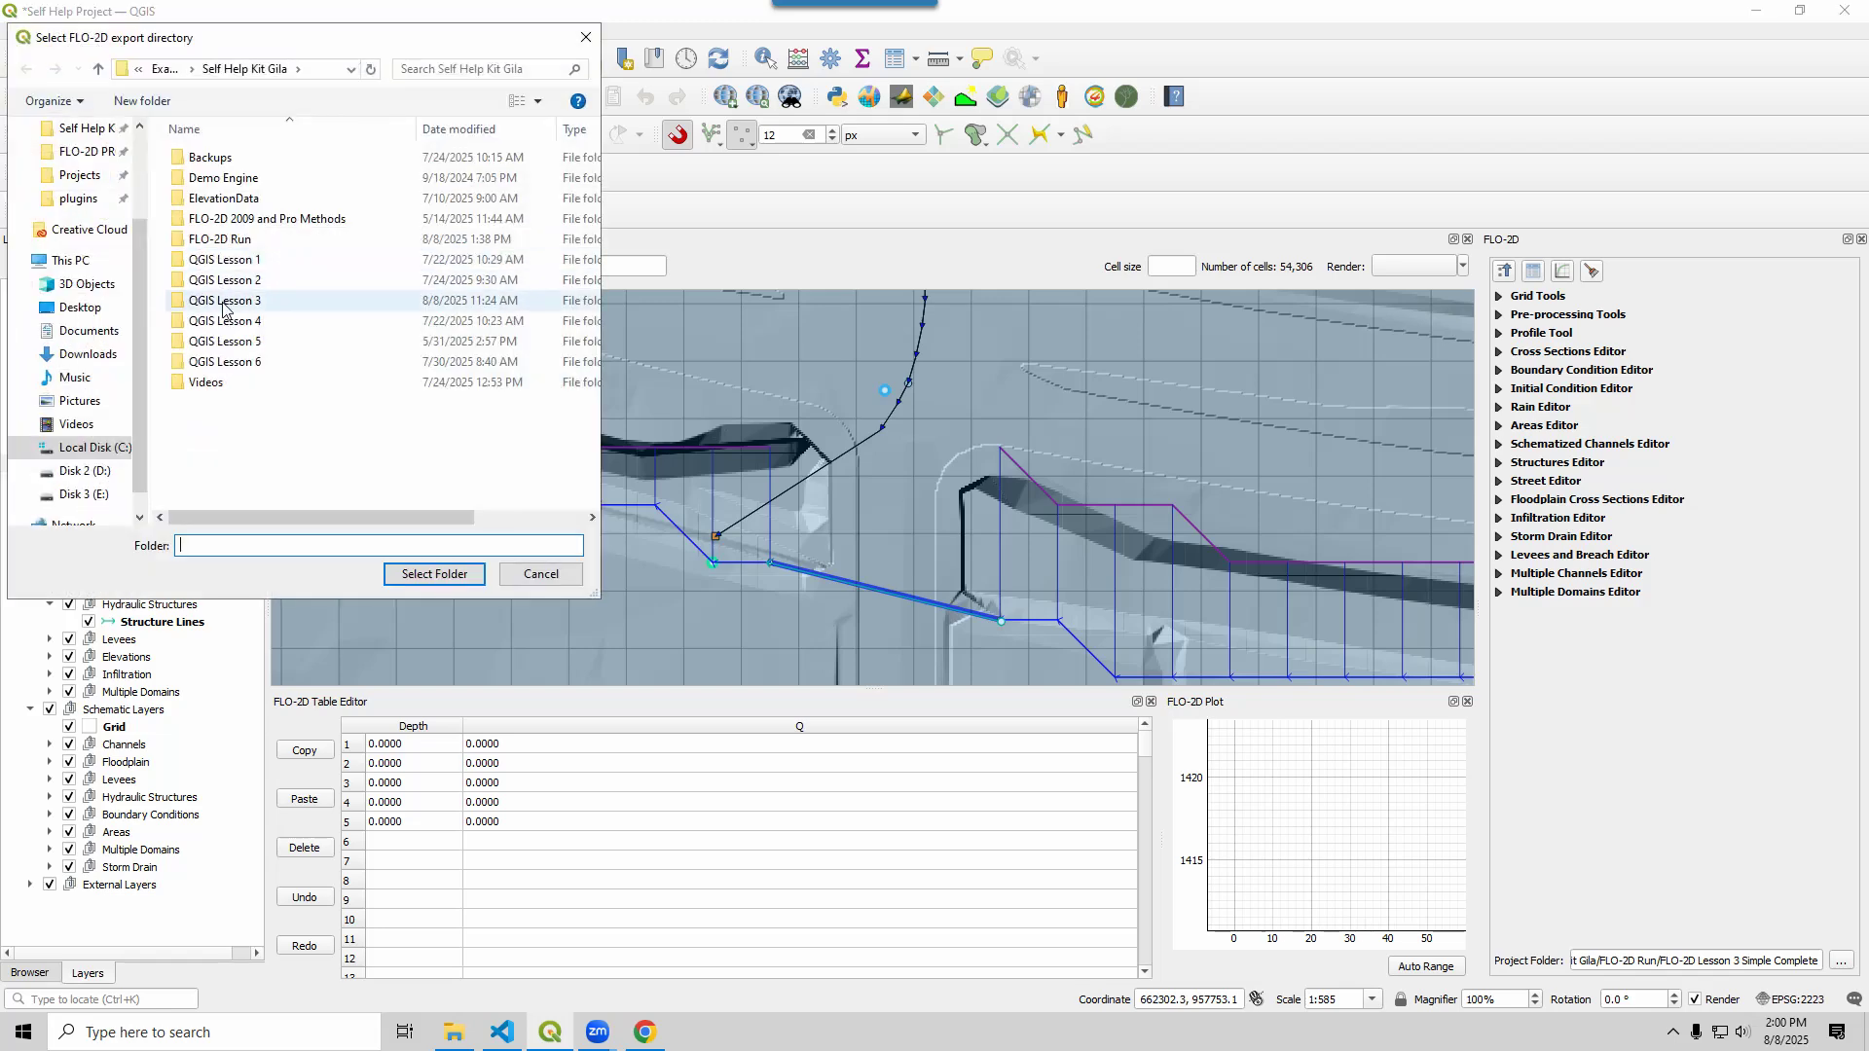
{"action": "double_click", "coordinate": [223, 302]}
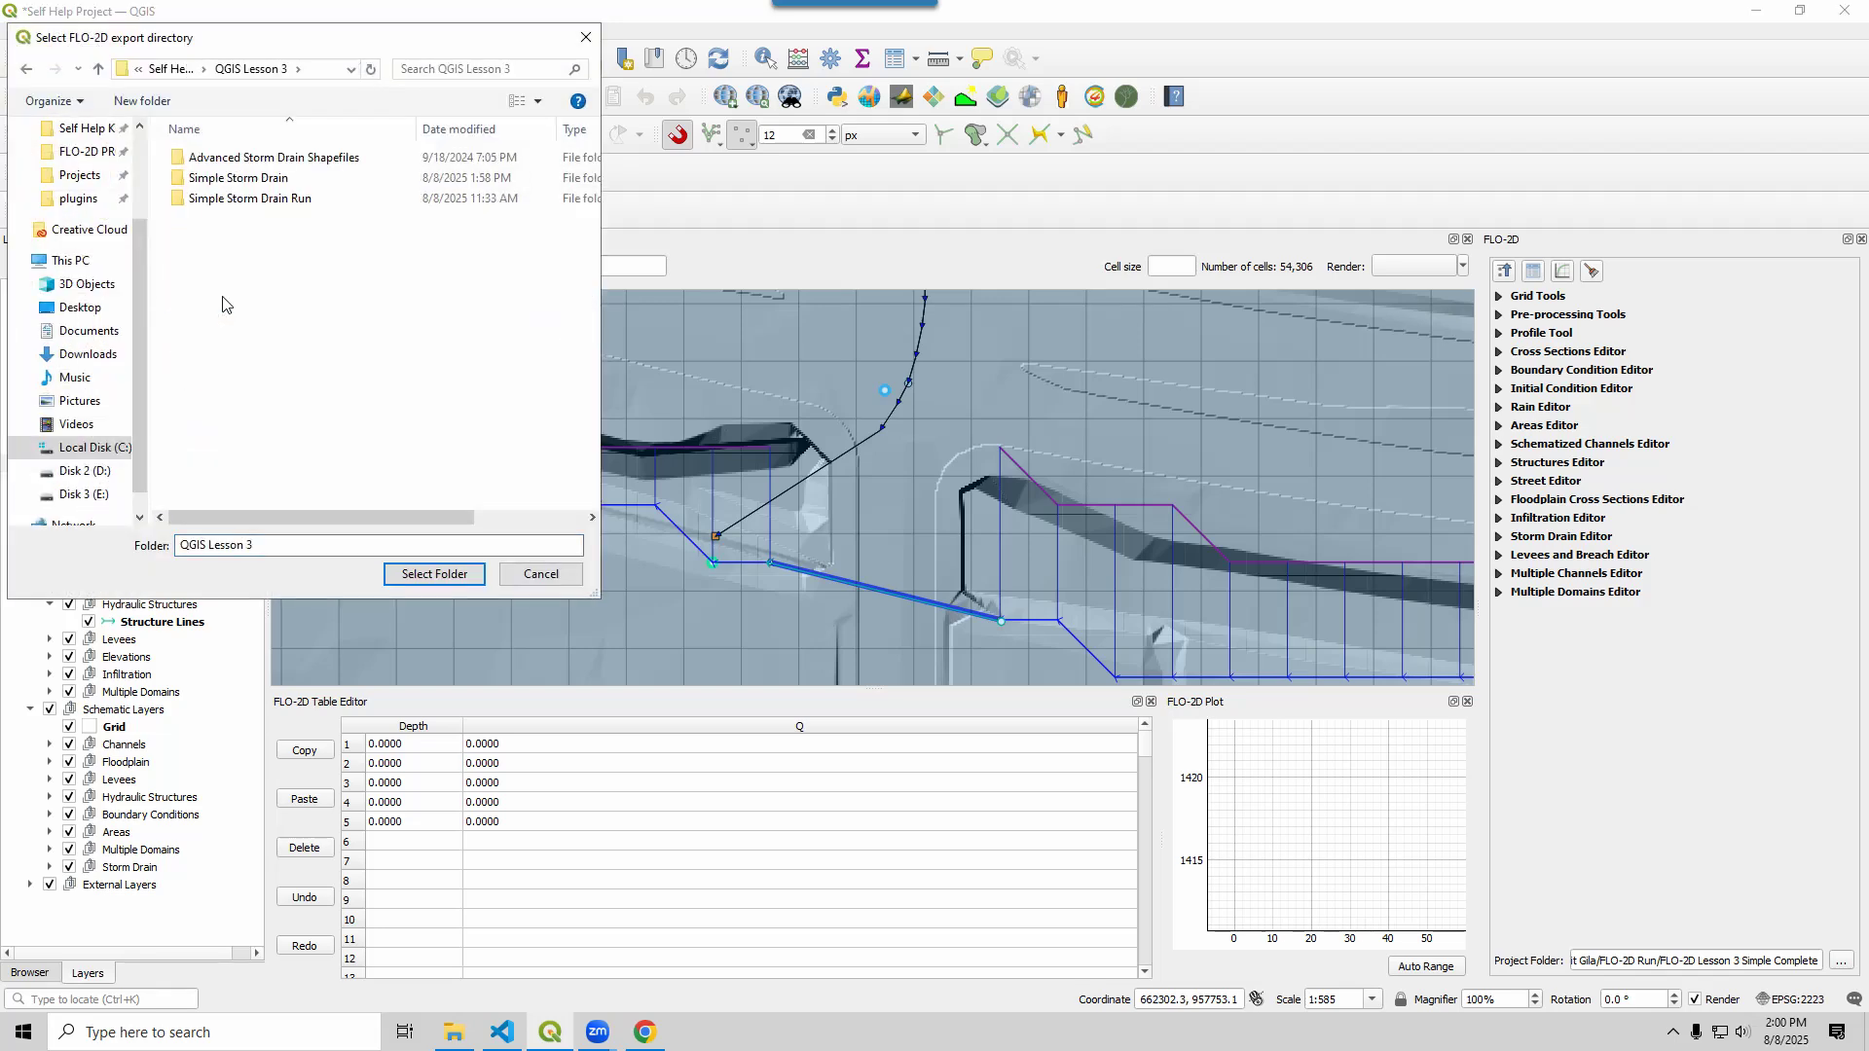
{"action": "left_click", "coordinate": [246, 200]}
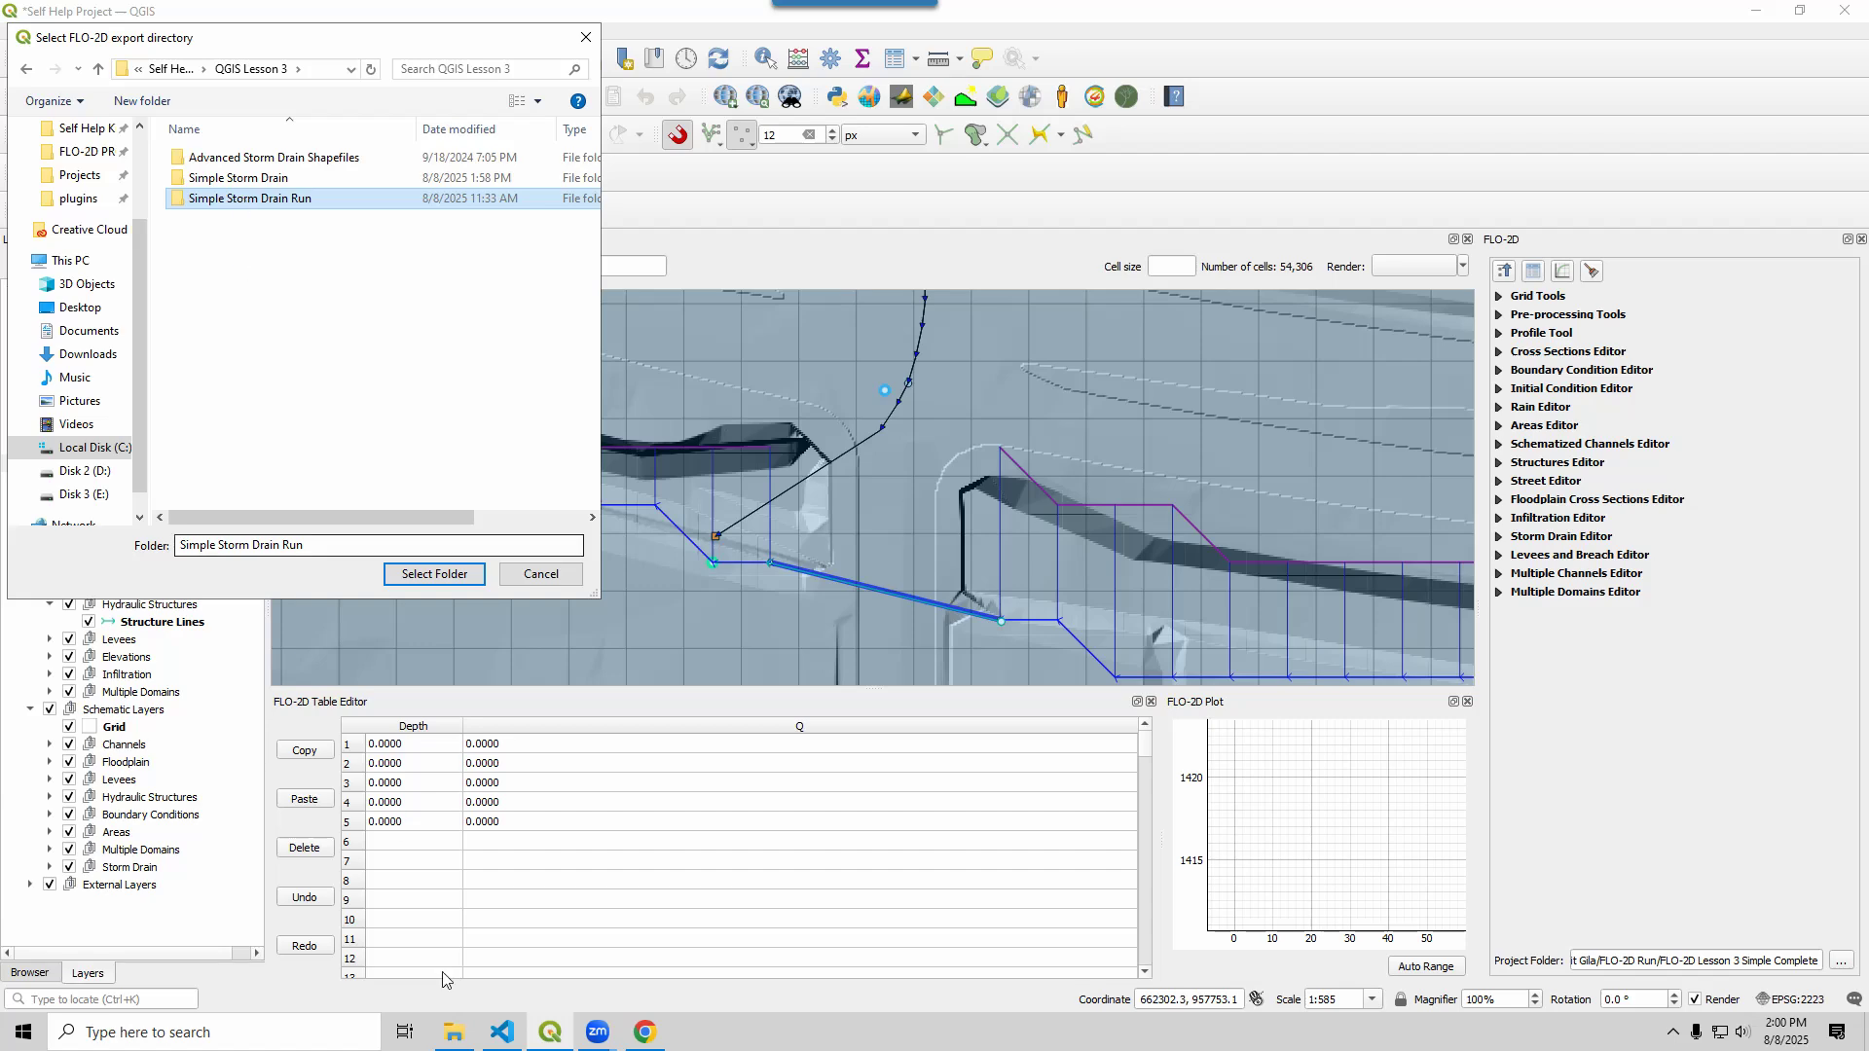
{"action": "left_click", "coordinate": [454, 1033]}
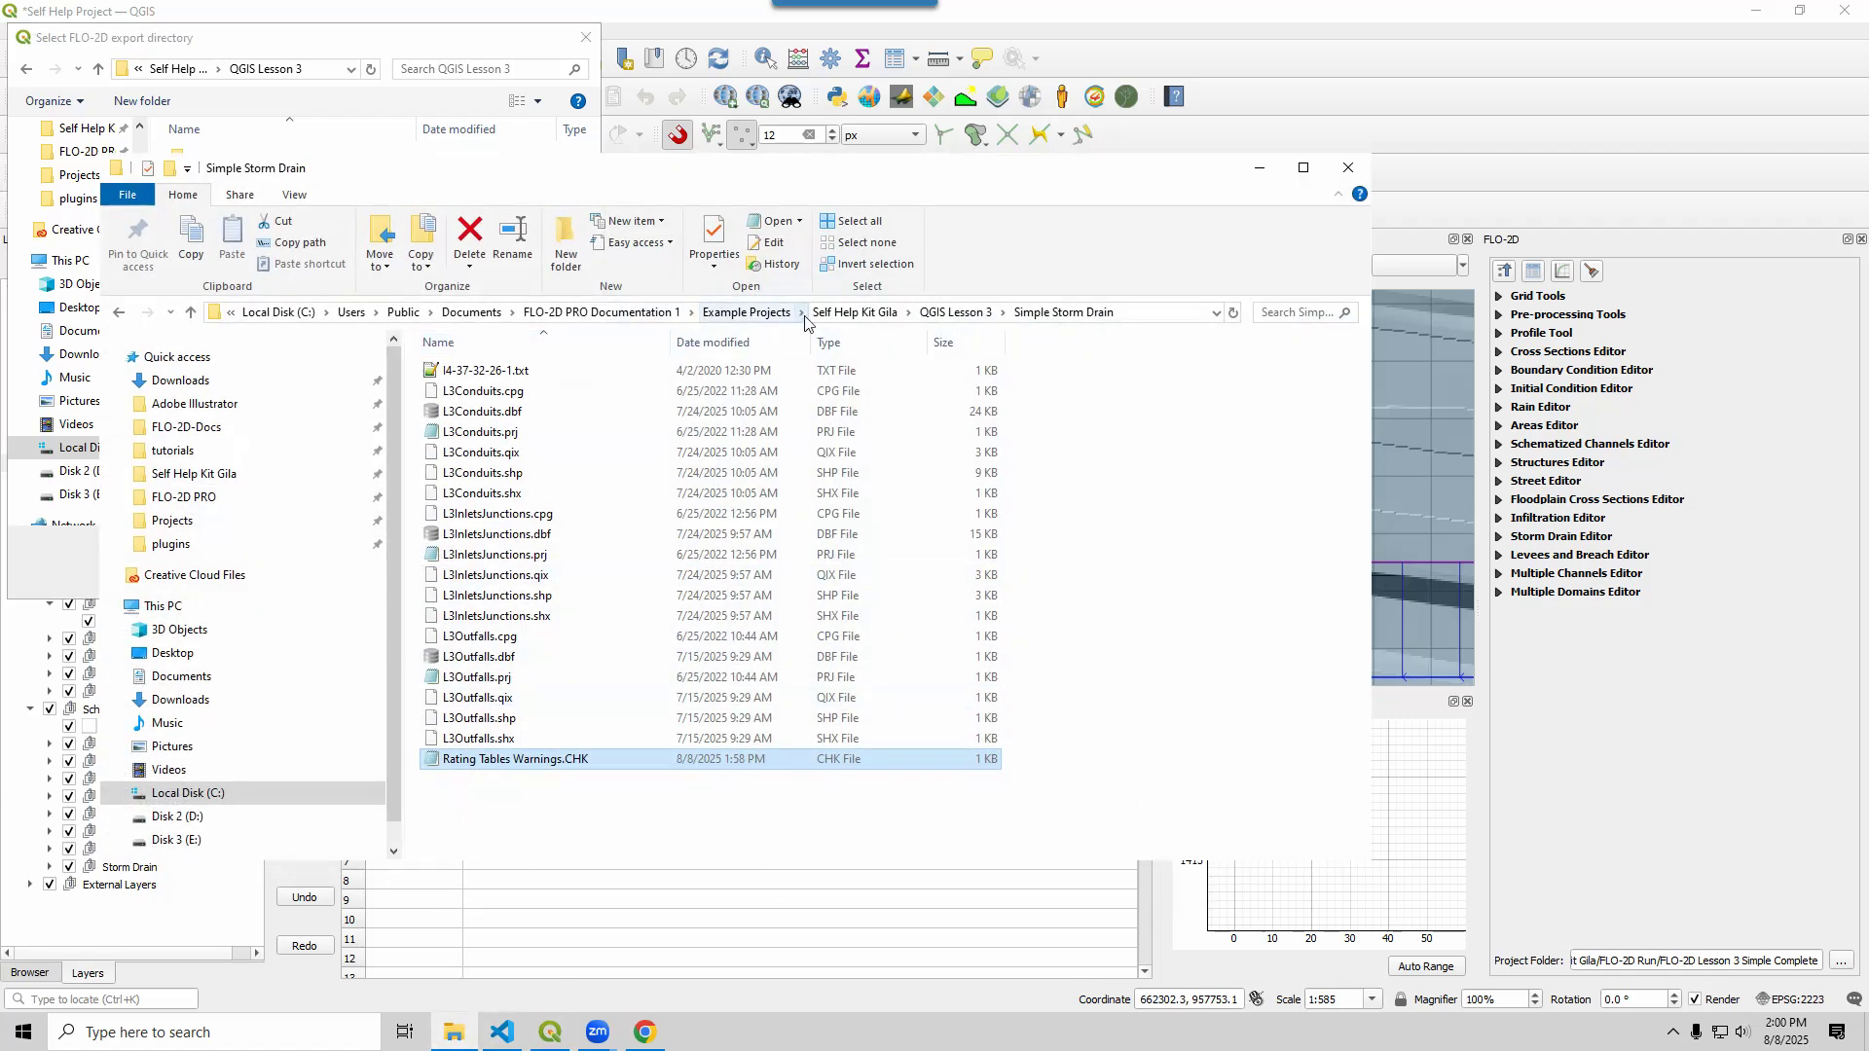
Permanently delete all old files from the Simple Storm Drain Run folder
{"action": "left_click", "coordinate": [947, 319]}
{"action": "double_click", "coordinate": [523, 412]}
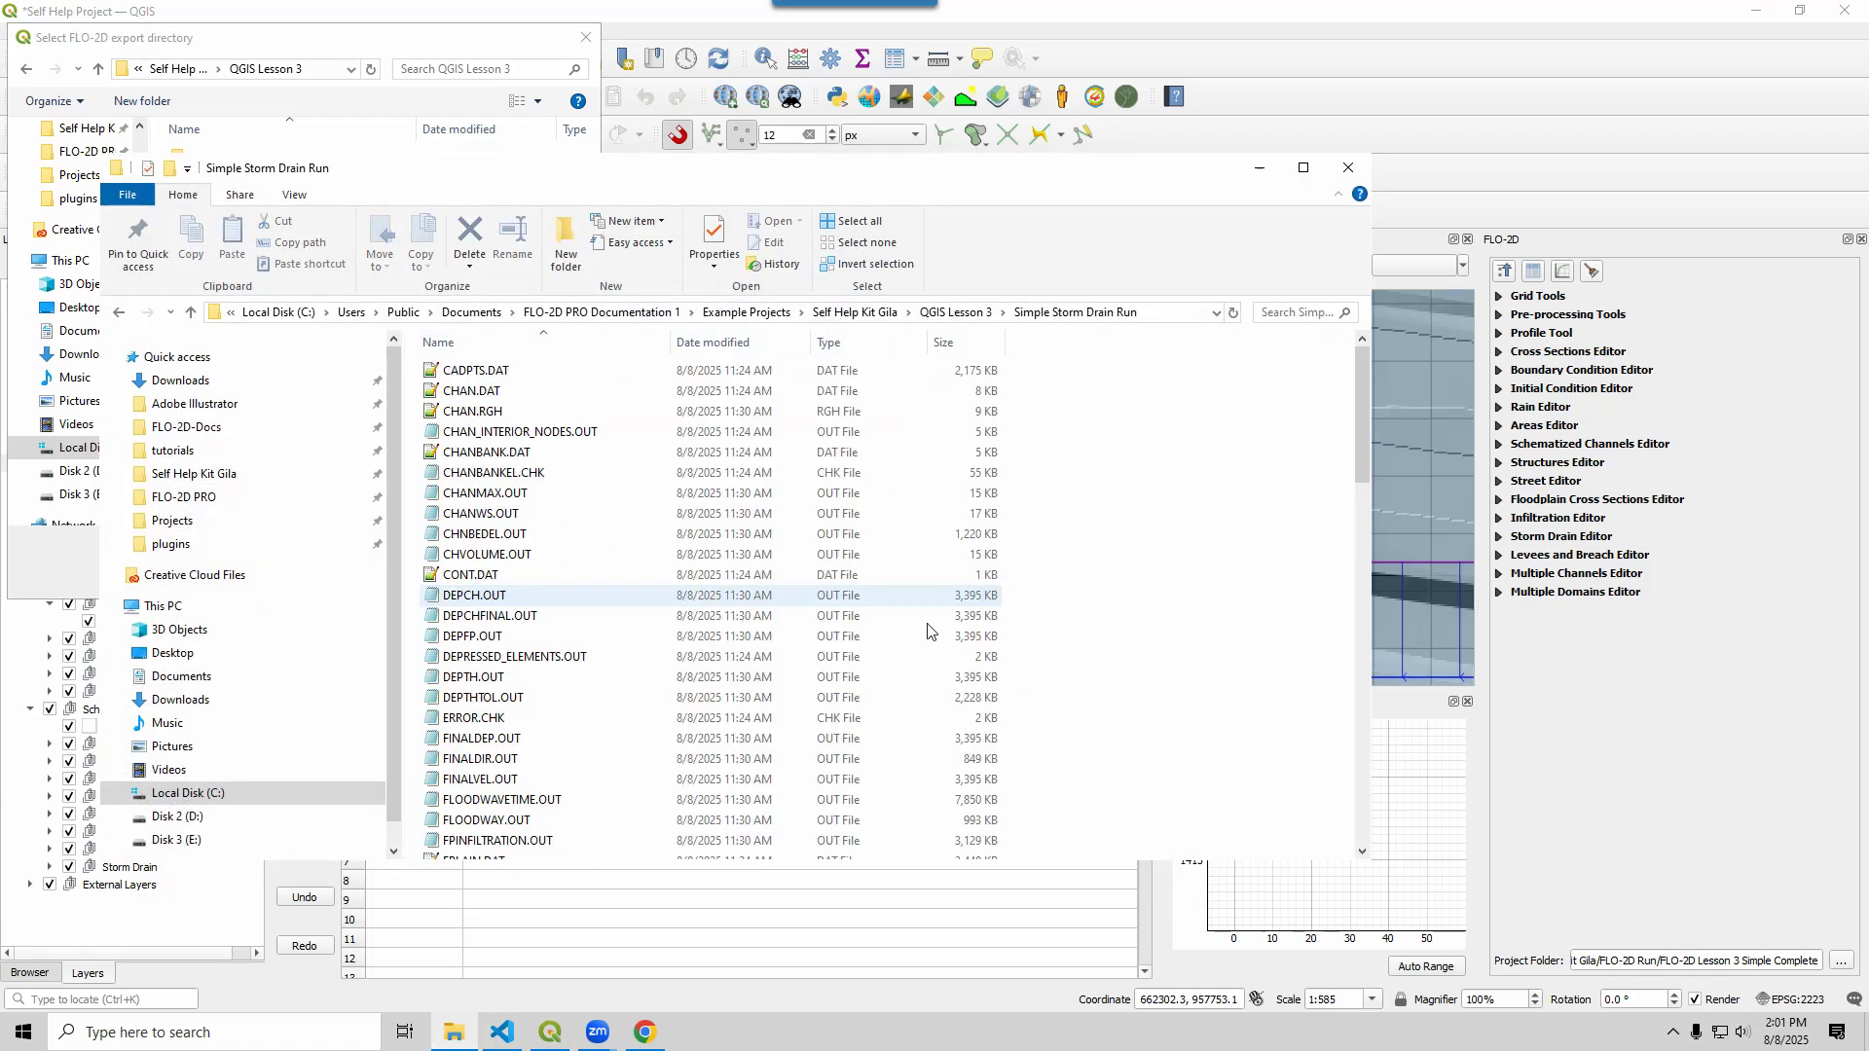
{"action": "key", "text": "ctrl+a"}
{"action": "key", "text": "shift+Delete"}
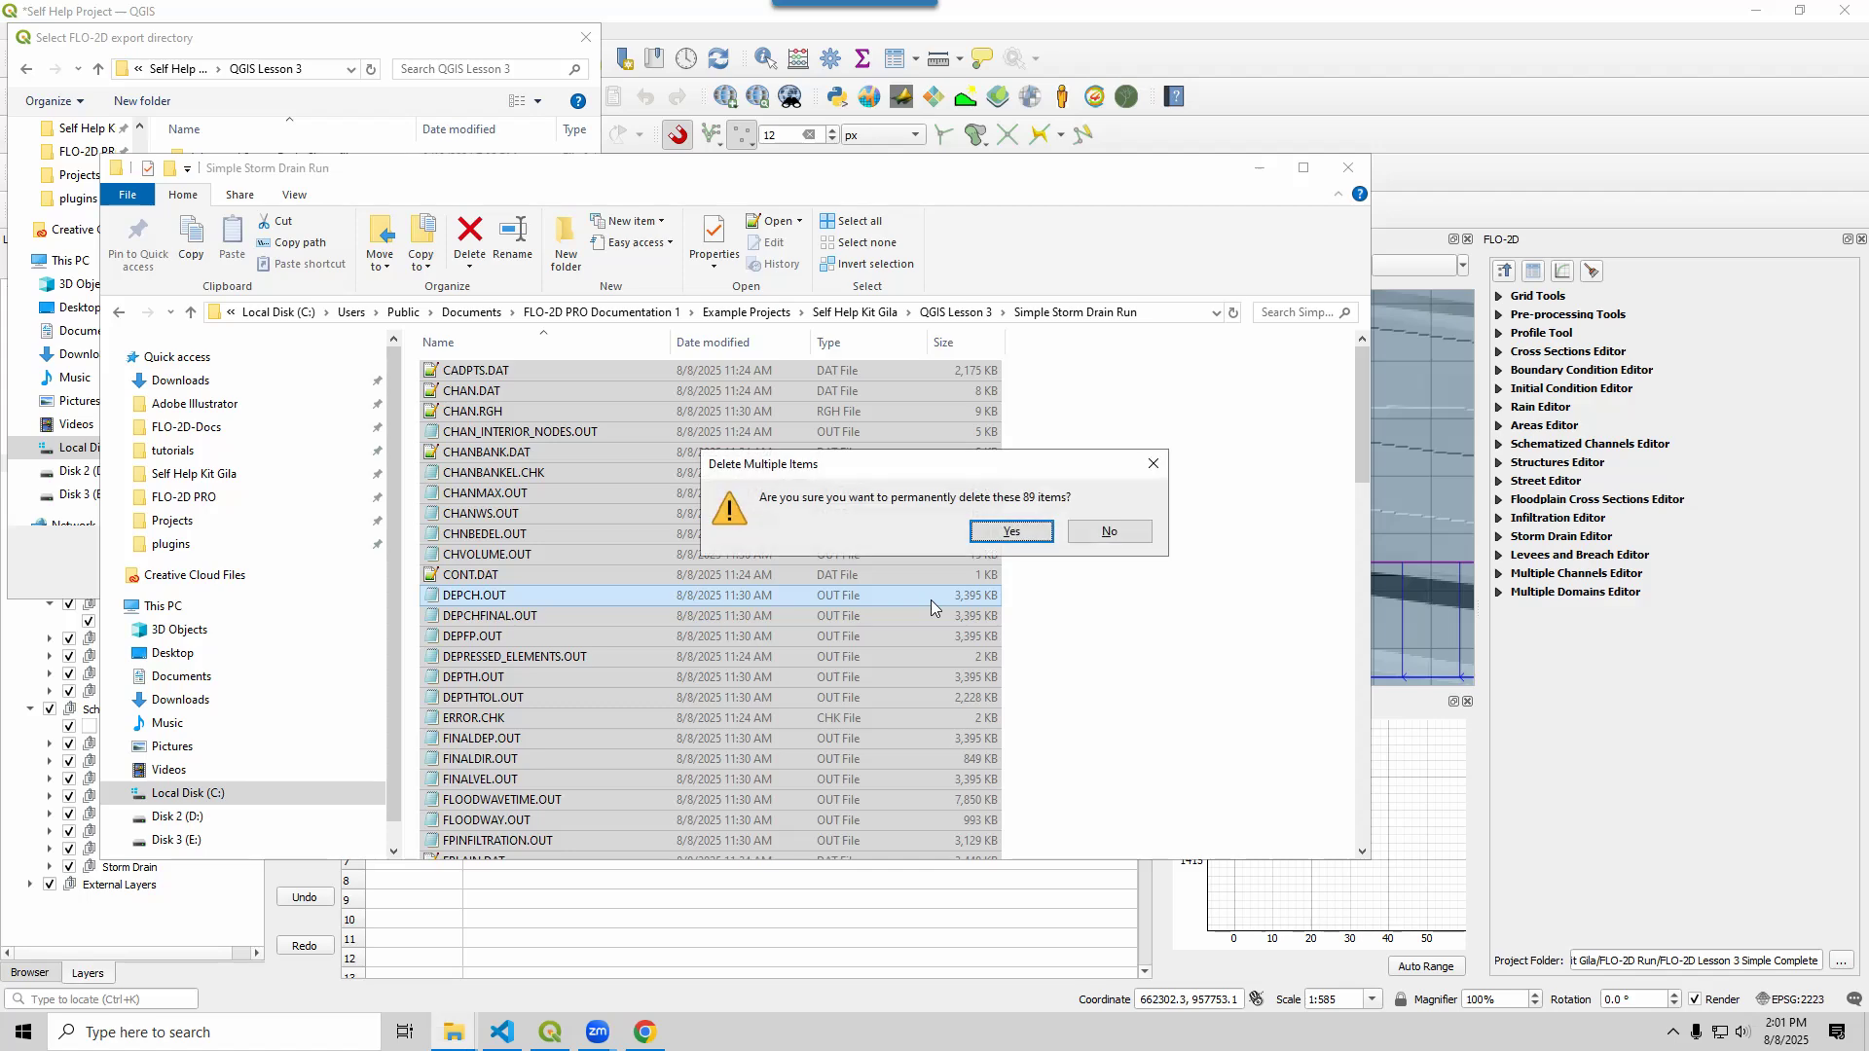
{"action": "key", "text": "Return"}
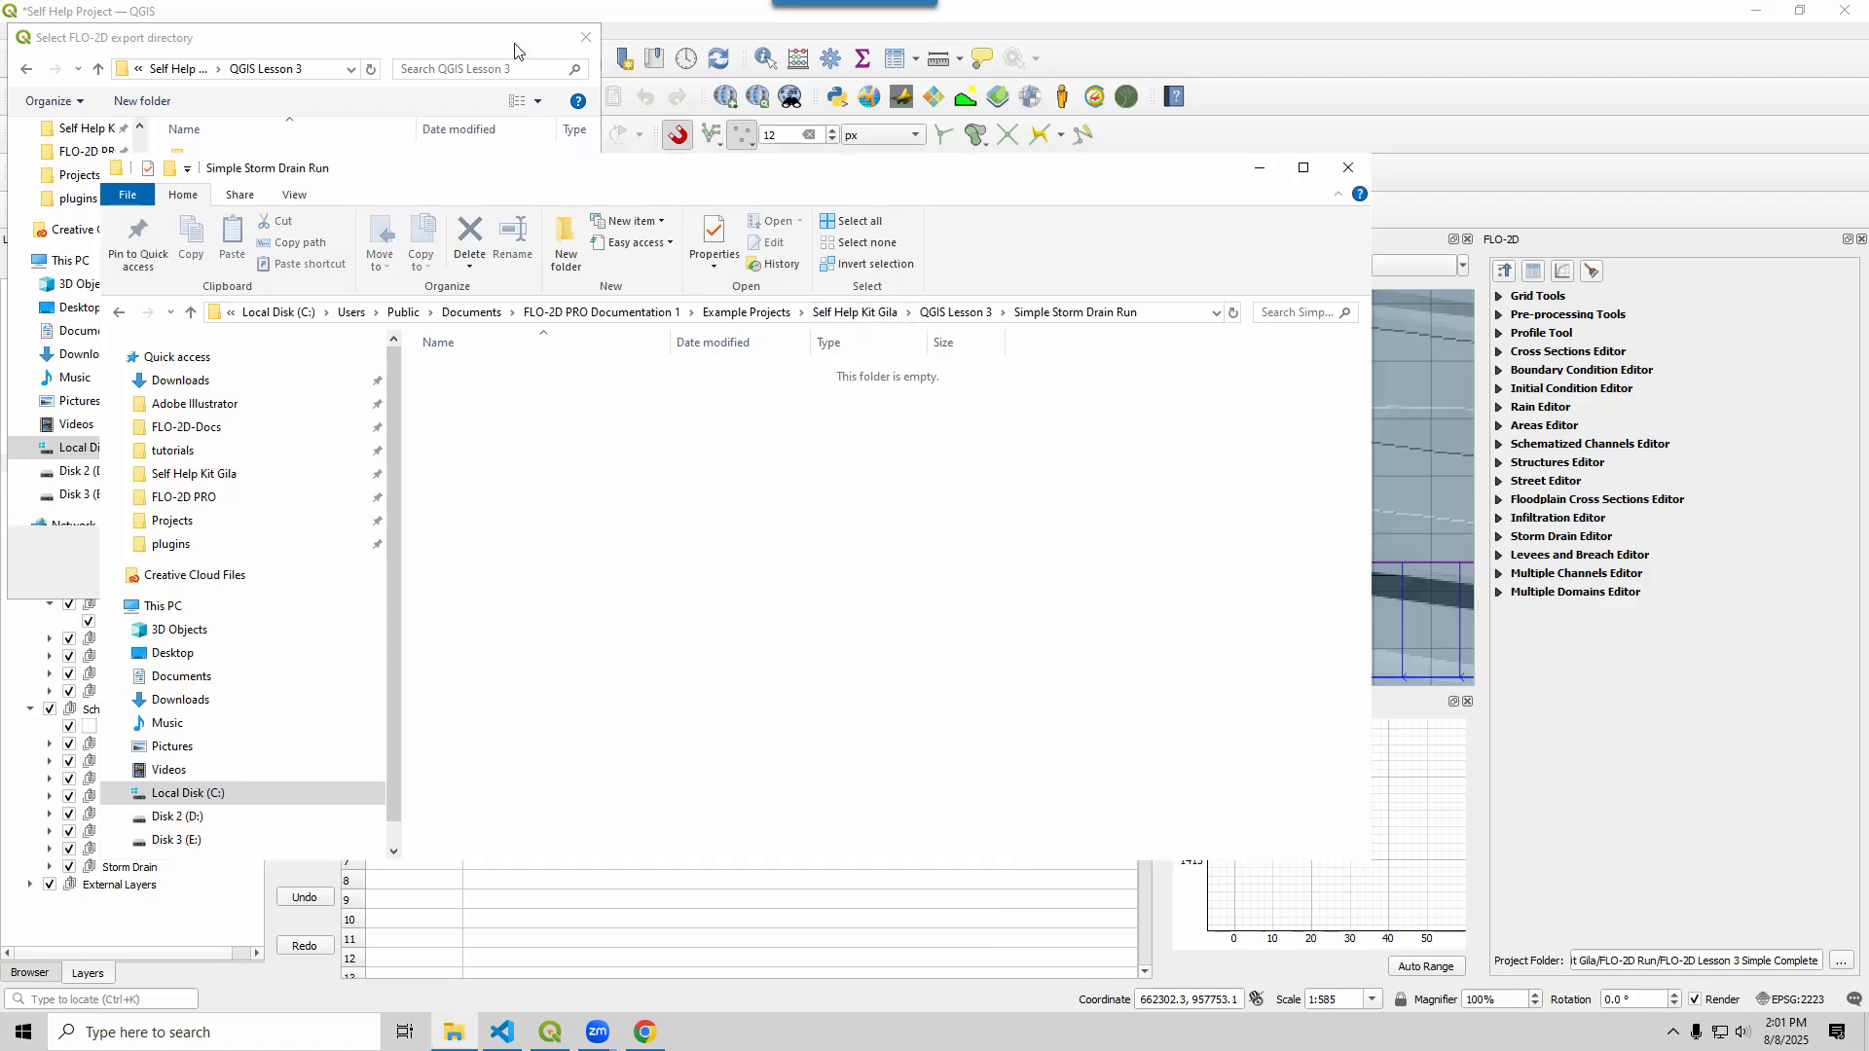
{"action": "left_click", "coordinate": [515, 51]}
Export the checked FLO-2D components to Simple Storm Drain Run and launch the run
{"action": "left_click", "coordinate": [434, 576]}
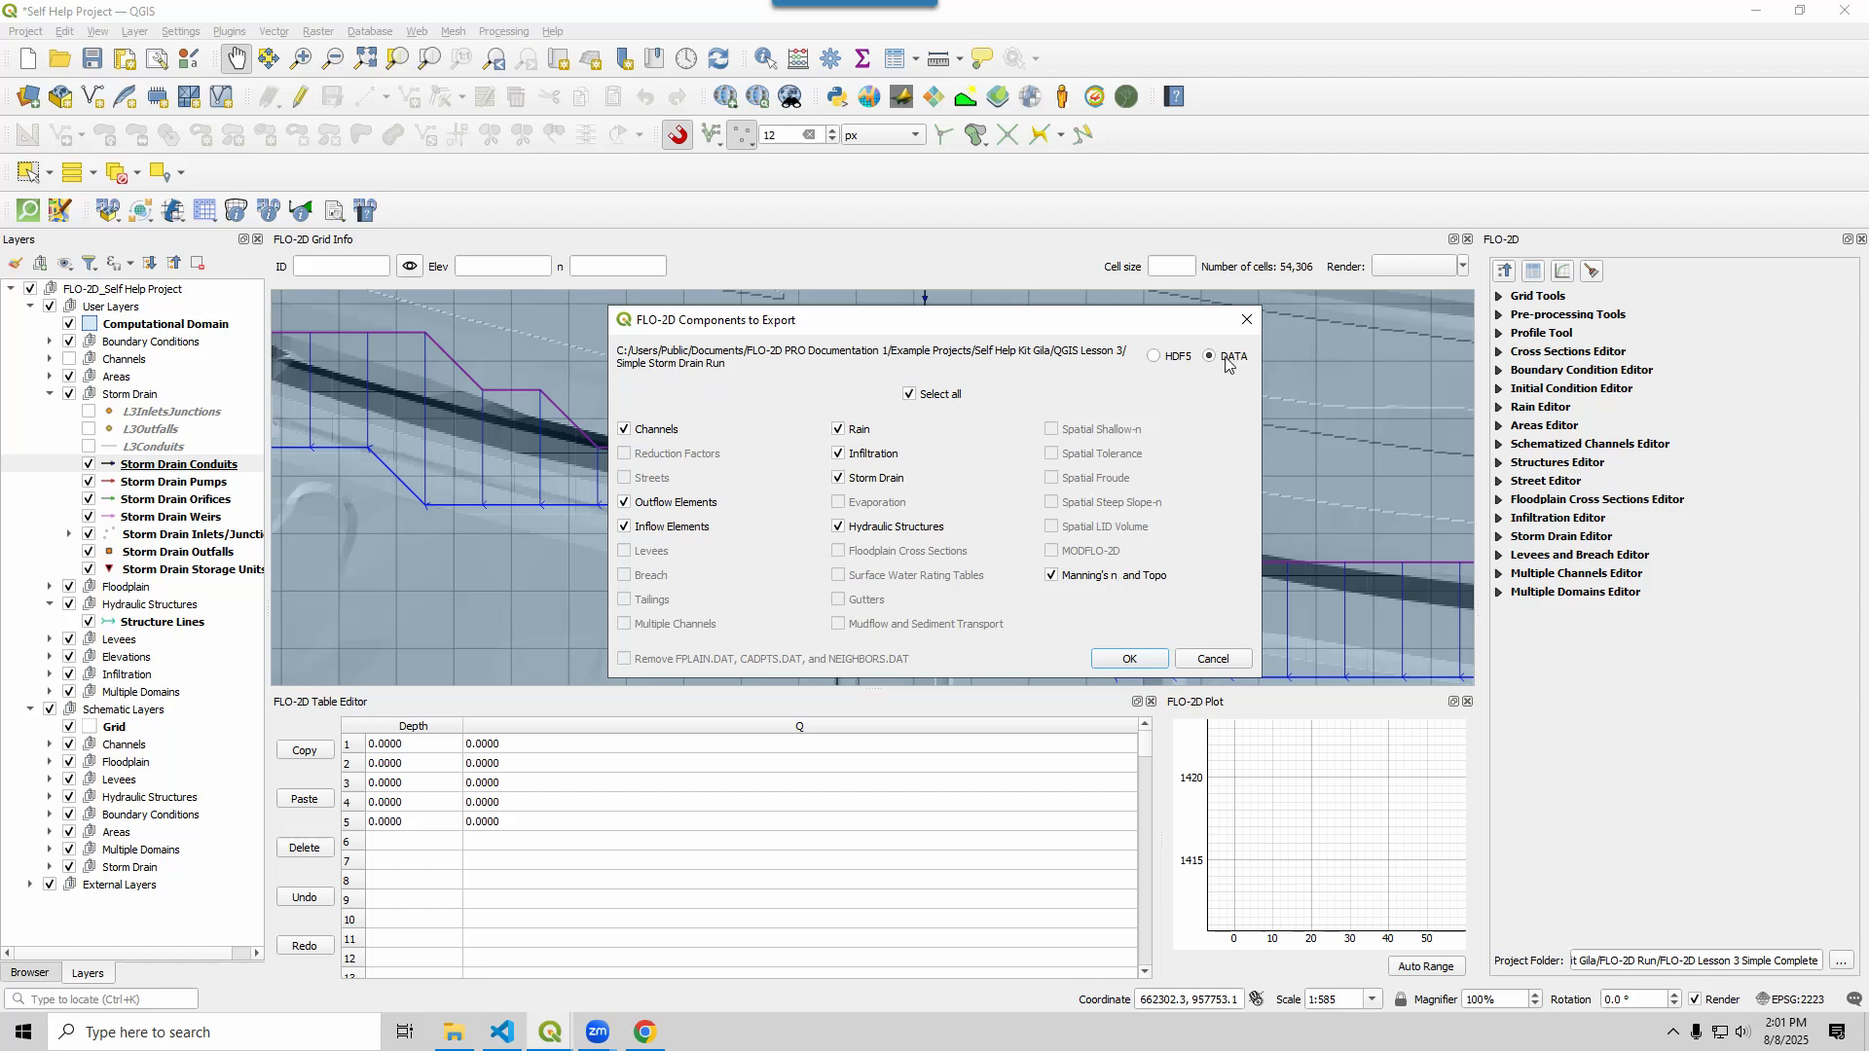
{"action": "left_click", "coordinate": [1120, 661]}
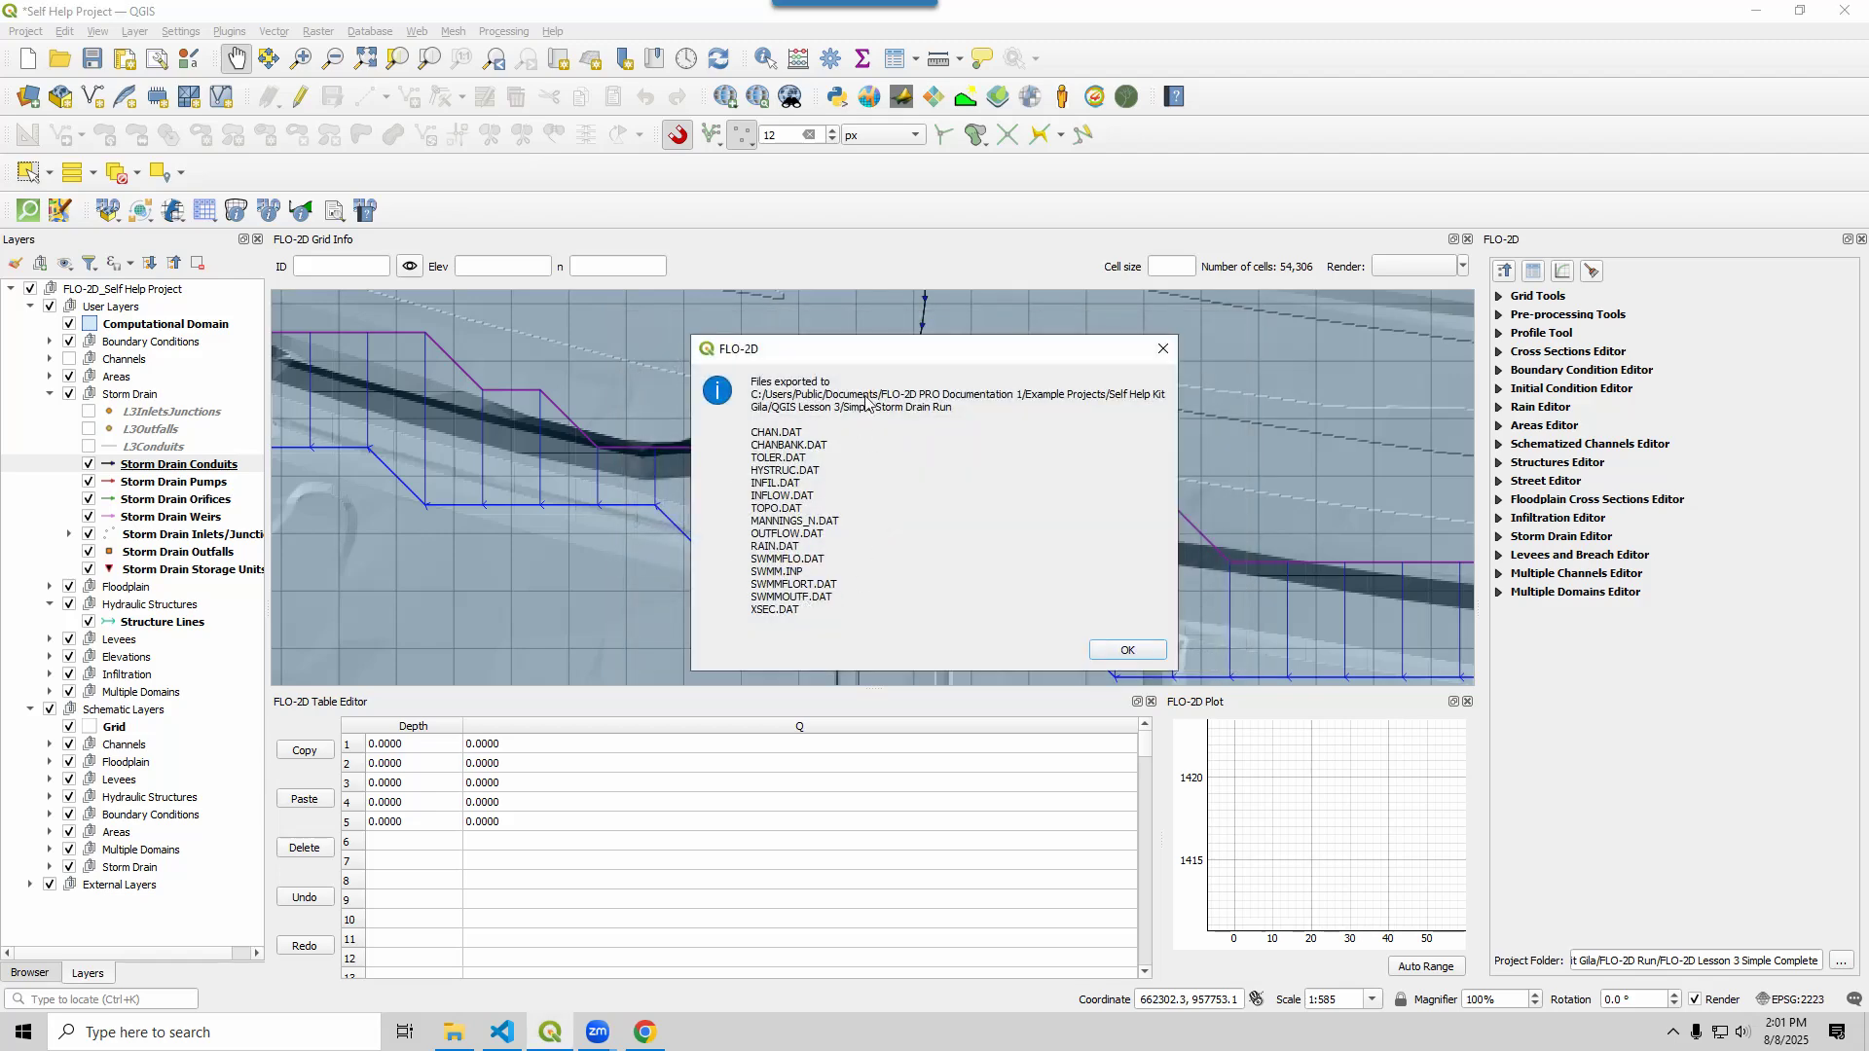
{"action": "left_click", "coordinate": [1124, 651]}
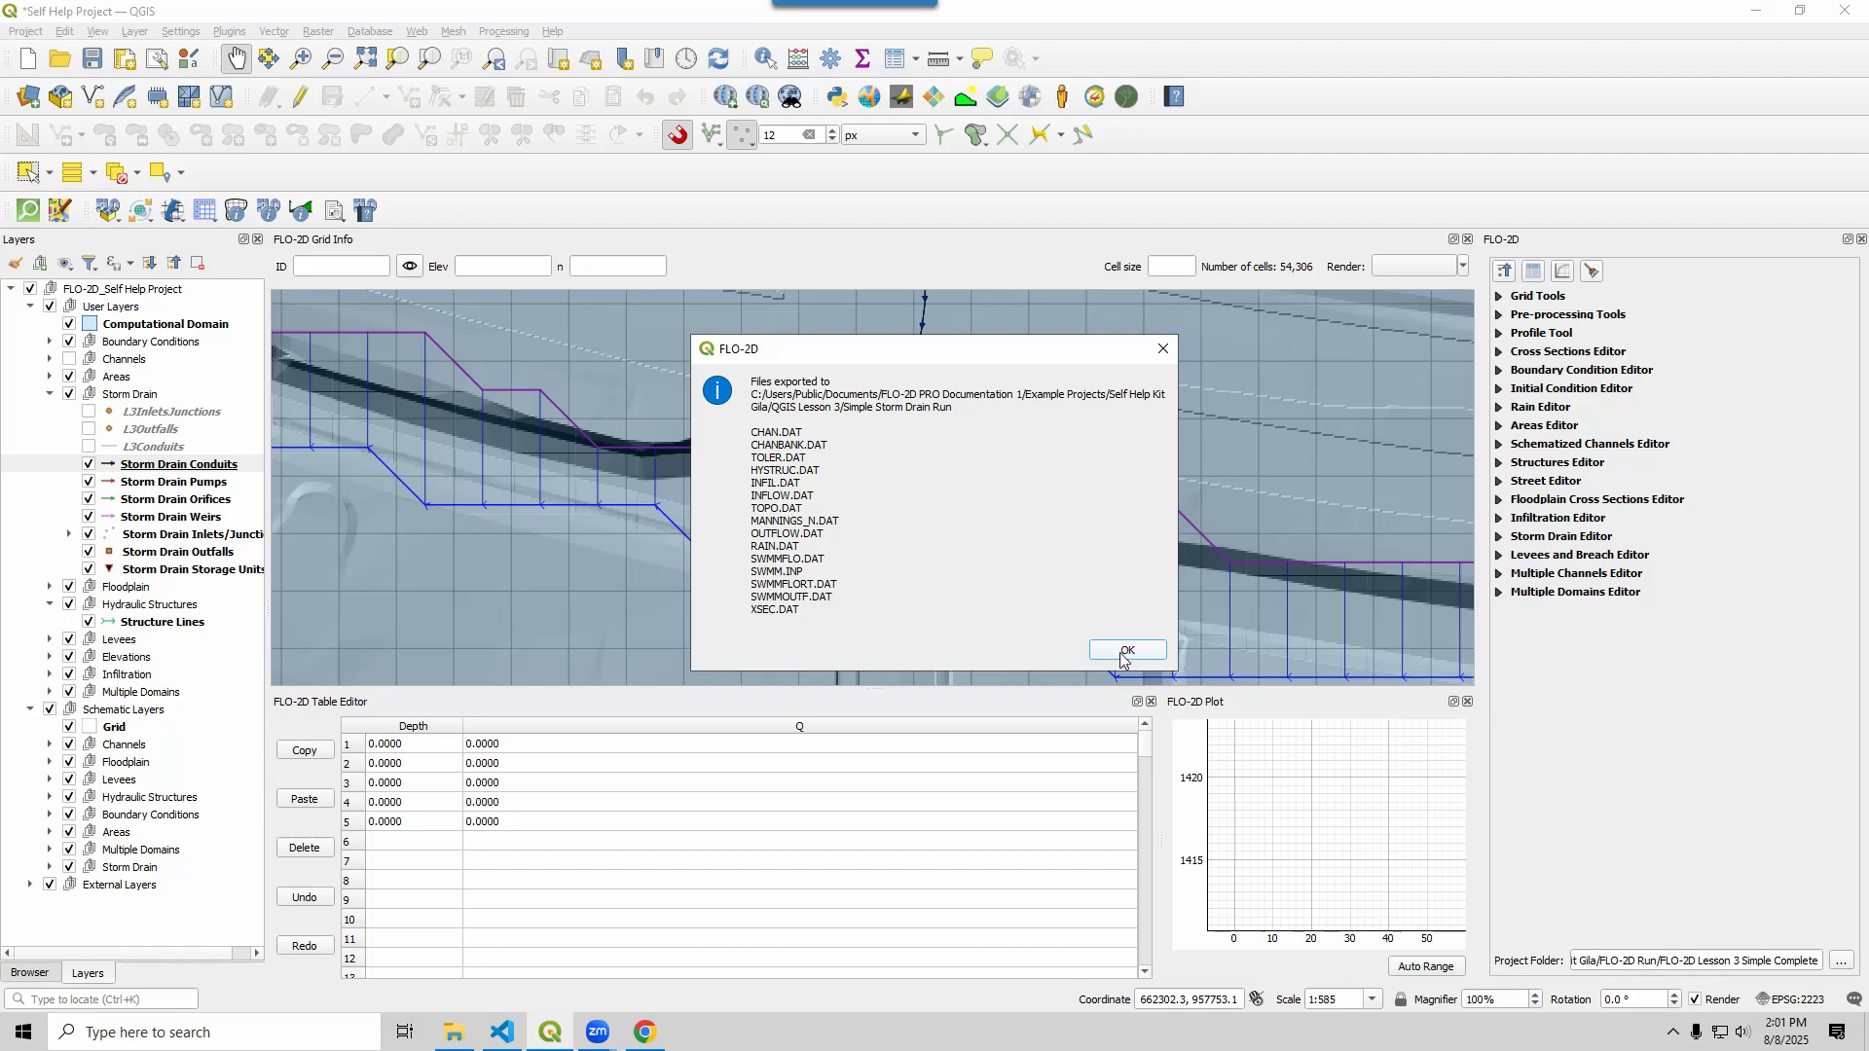